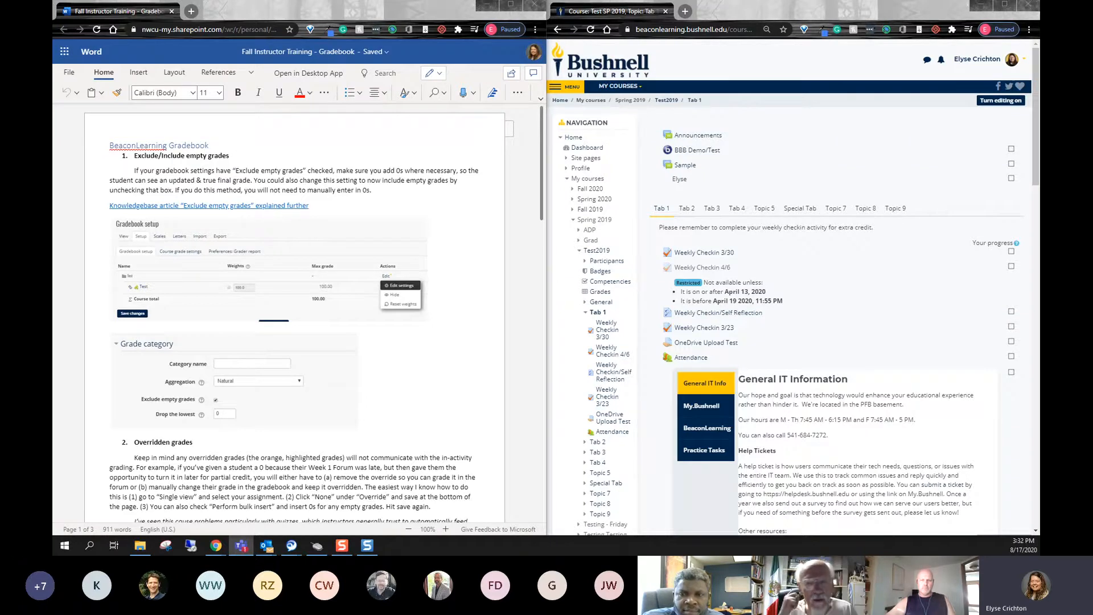
- Review the gradebook training document from the section on excluding empty grades through the one on dropping the lowest scores
click(312, 172)
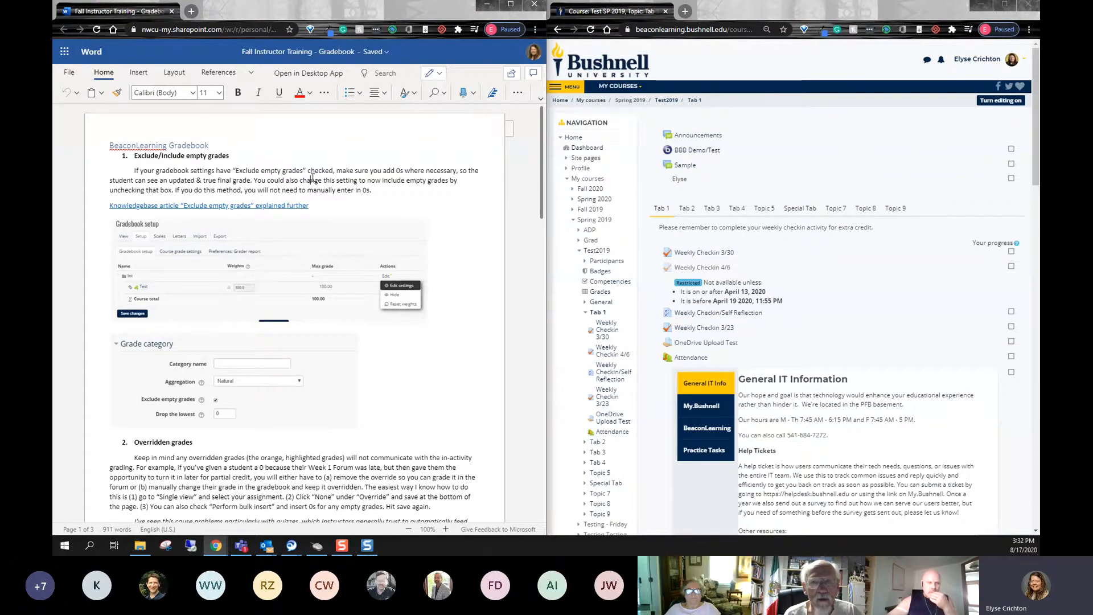
scroll(321, 213, down, 5)
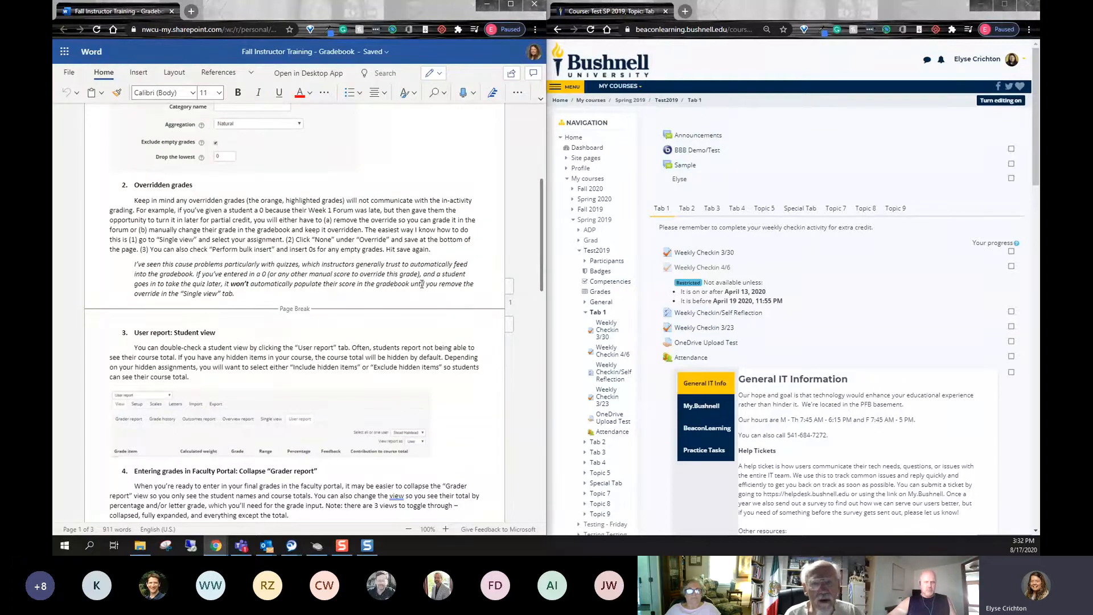
scroll(420, 284, down, 3)
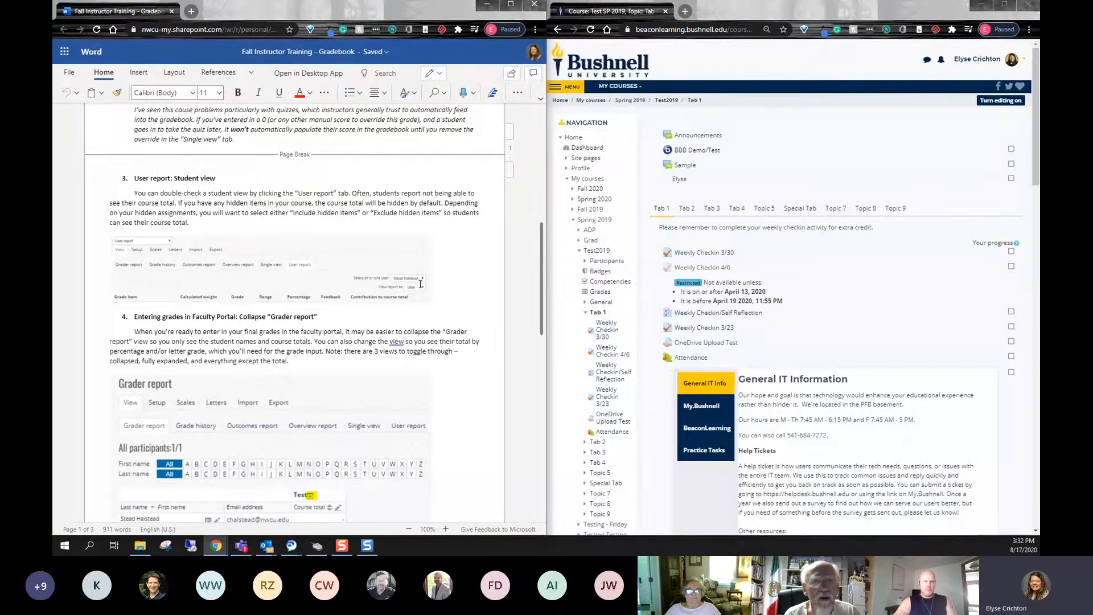
scroll(431, 296, down, 1)
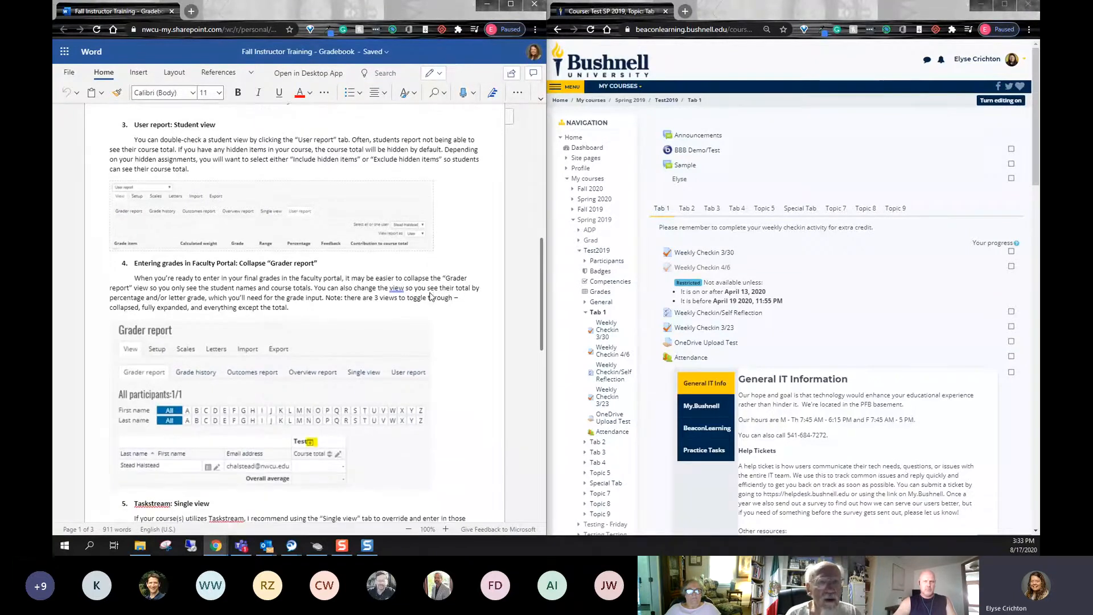
scroll(431, 296, down, 2)
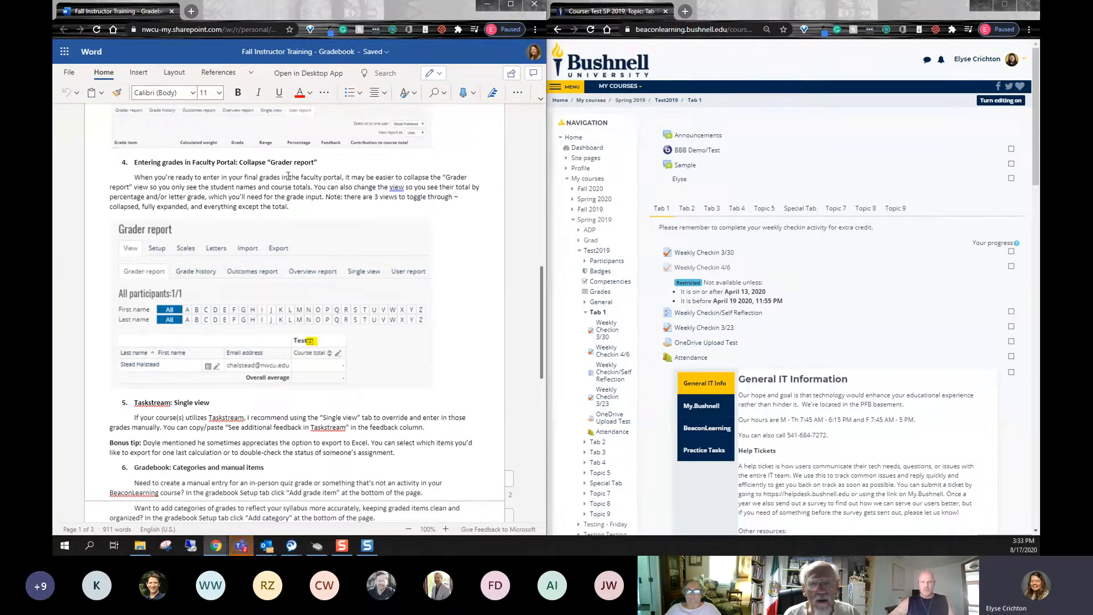
scroll(256, 260, down, 3)
scroll(255, 260, down, 2)
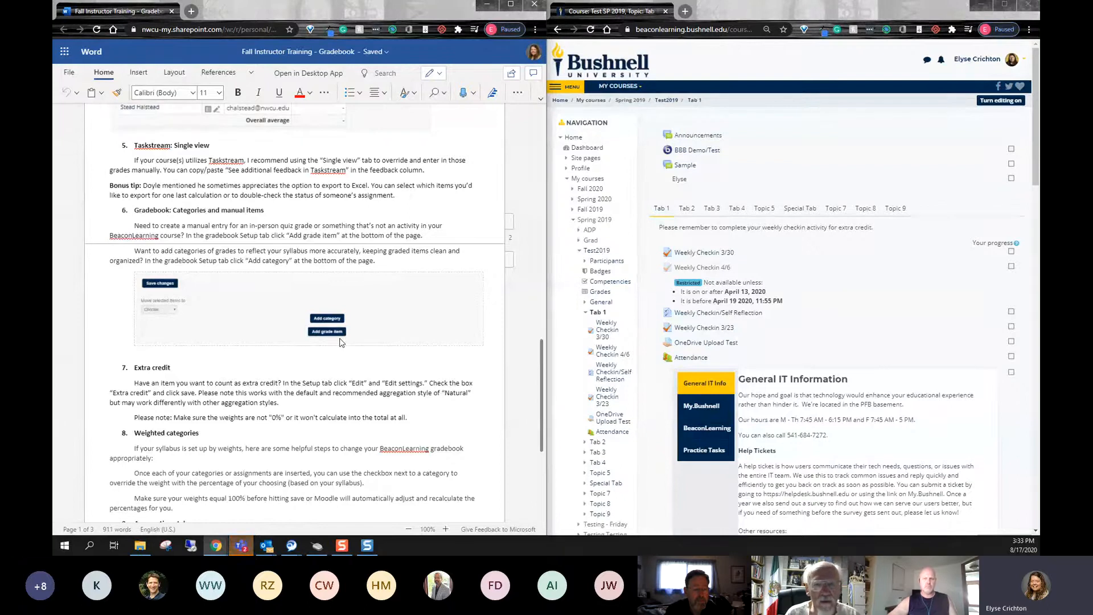
scroll(276, 204, down, 3)
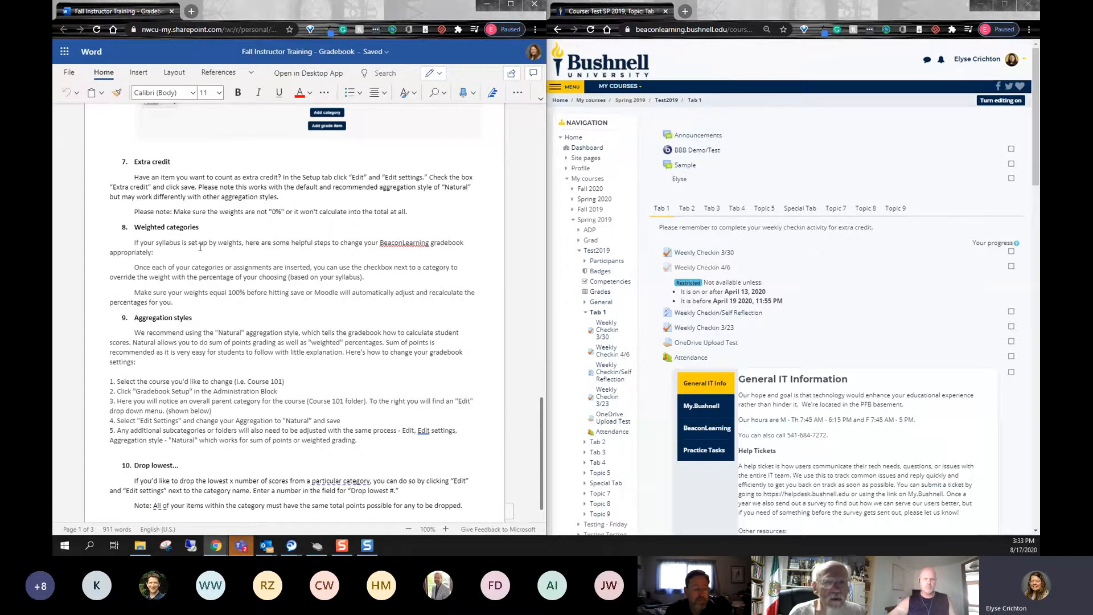
scroll(200, 247, down, 1)
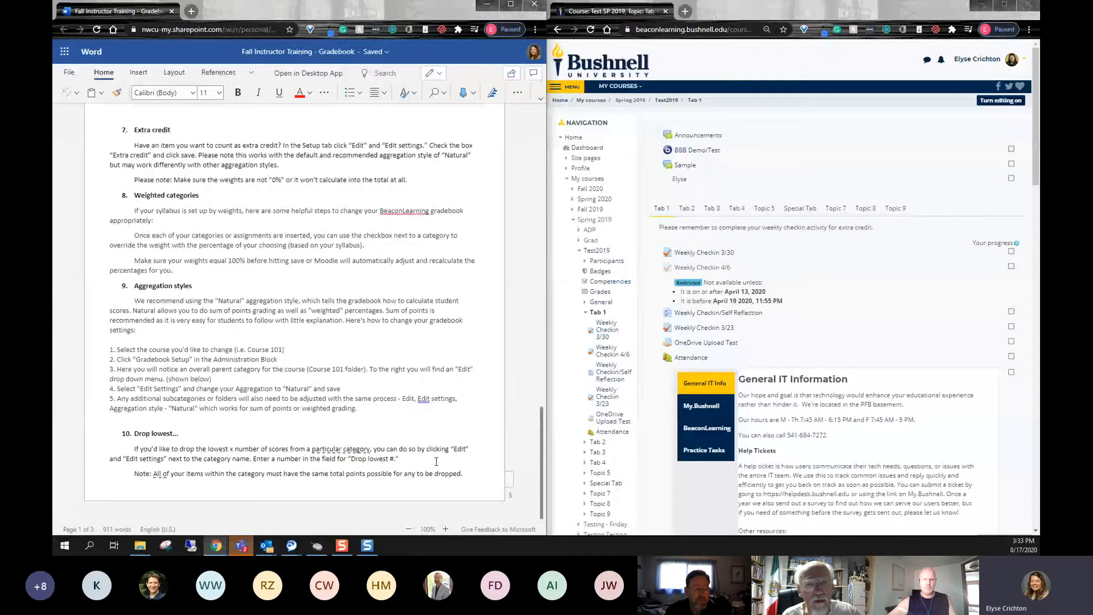
scroll(436, 461, up, 20)
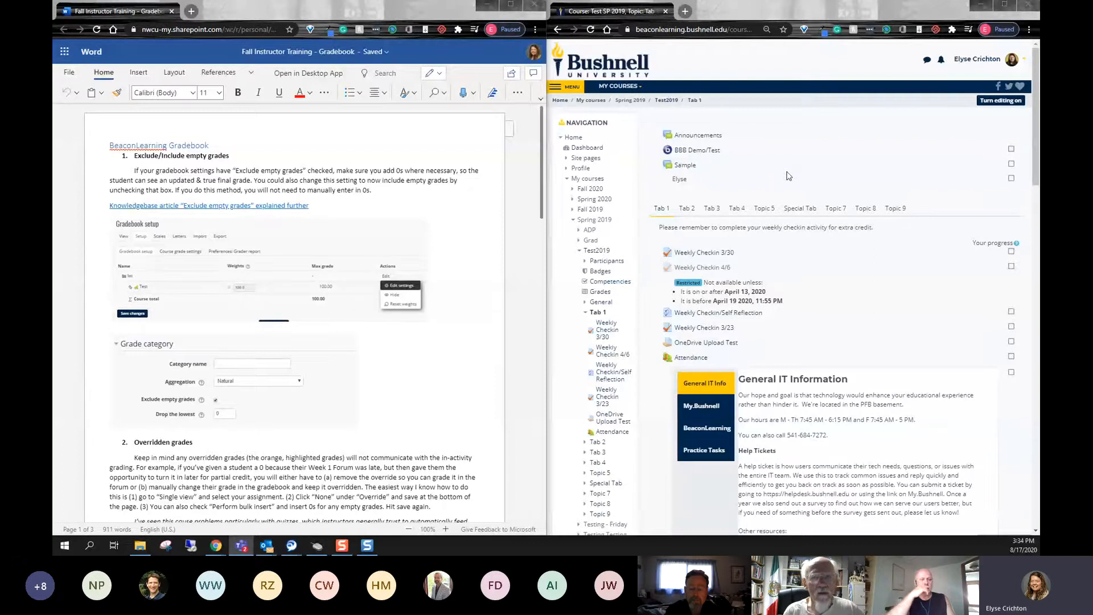
- Open the Gradebook setup page of the Test2019 course and enlarge the display of both the document and the gradebook
click(600, 291)
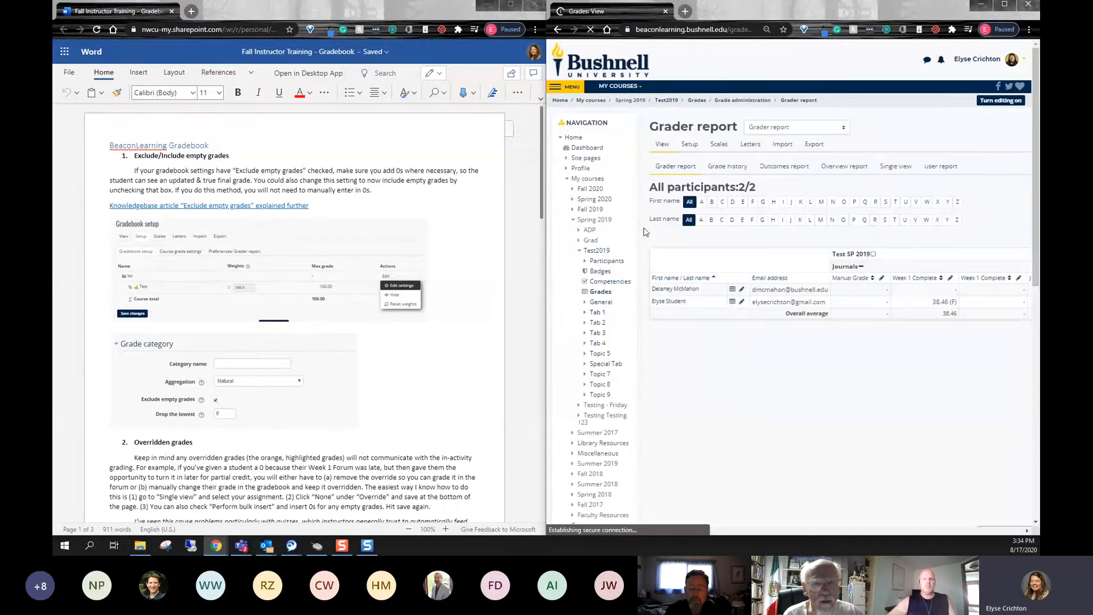
click(689, 150)
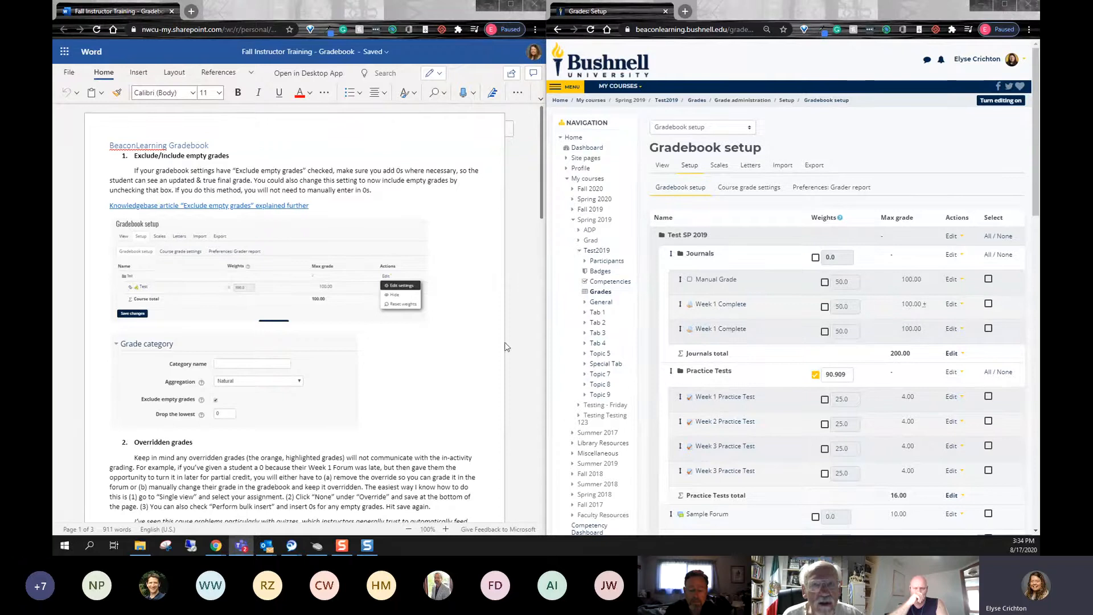
key(ctrl+plus)
ctrl+scroll(399, 354, up, 2)
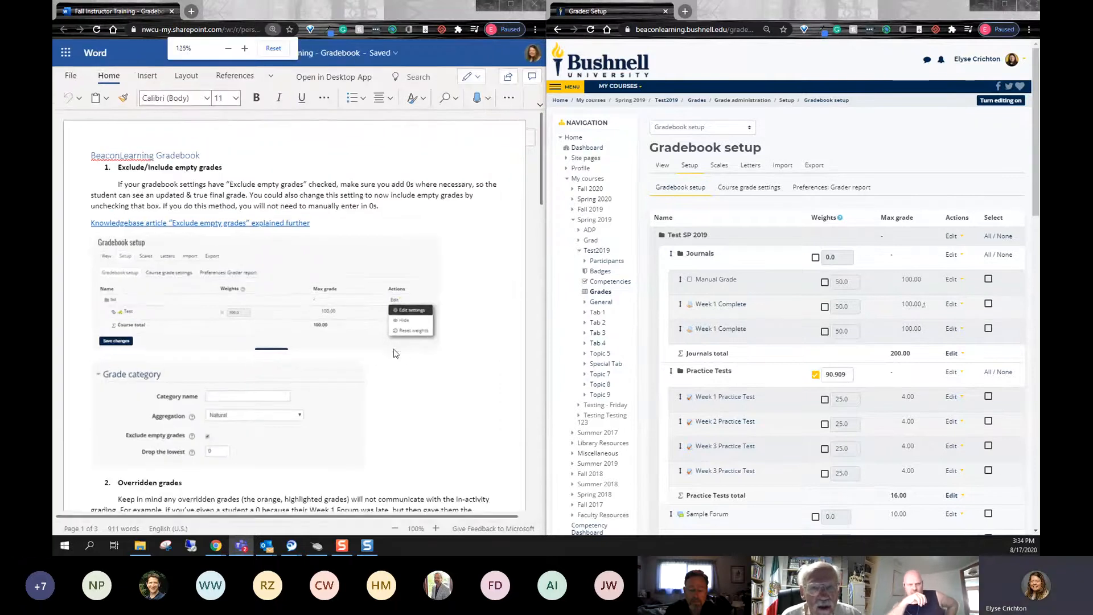
ctrl+scroll(795, 334, up, 1)
ctrl+scroll(795, 334, up, 2)
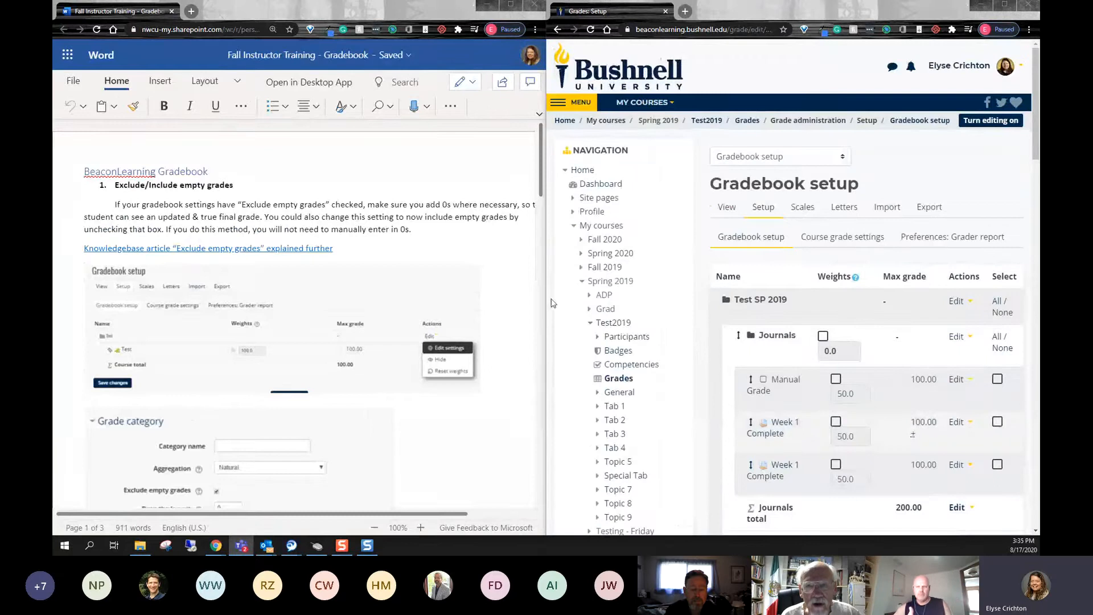
- Arrange the two windows side by side with more width for the gradebook, and reduce the document zoom to 90%
drag(546, 297, 514, 297)
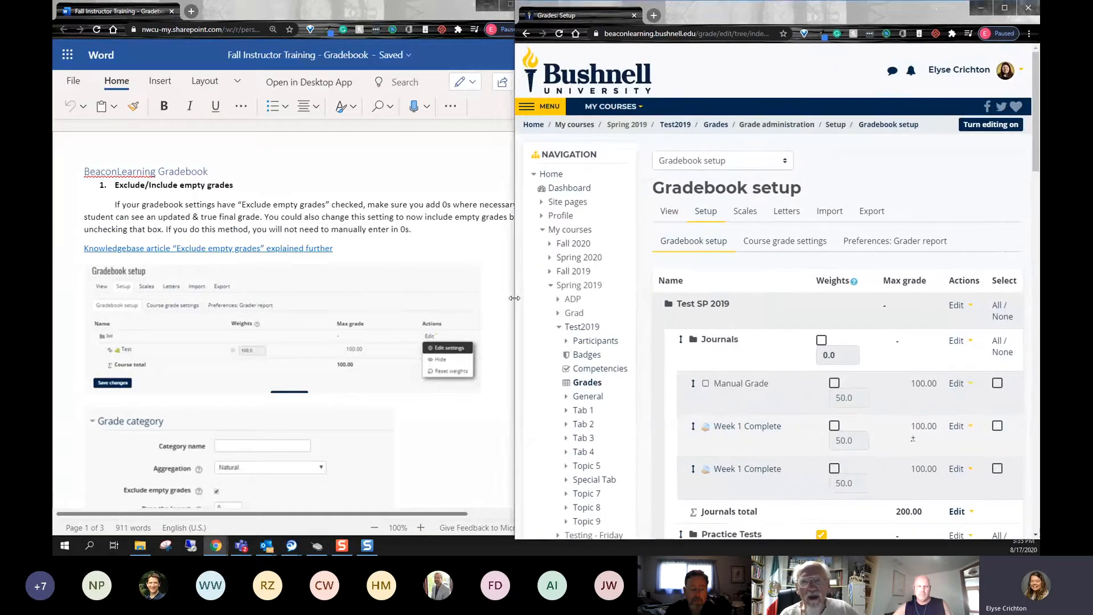
click(531, 291)
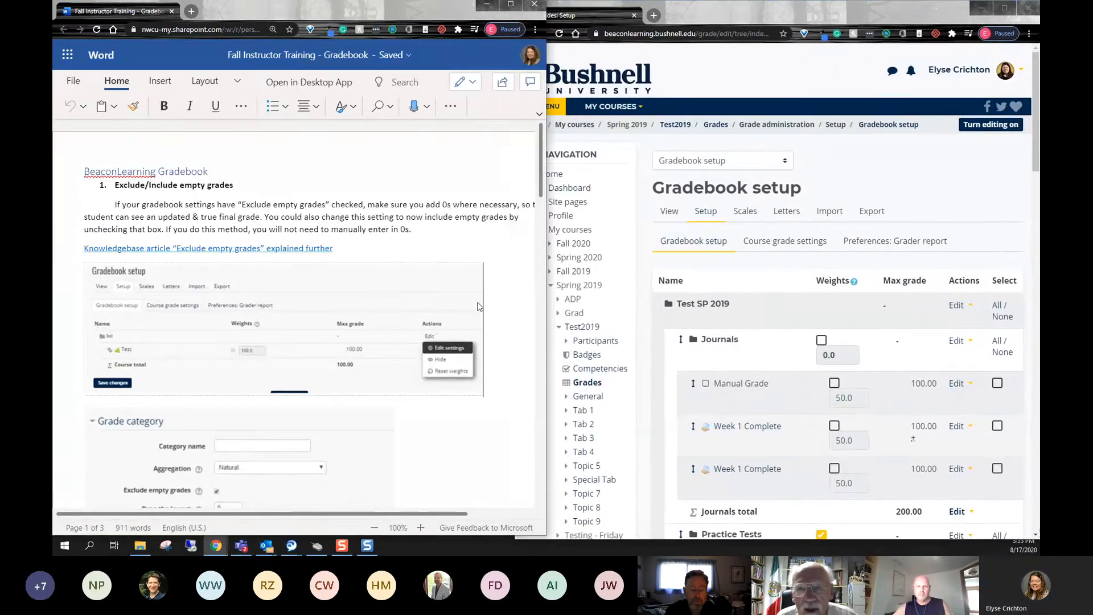
key(super+Left)
click(567, 124)
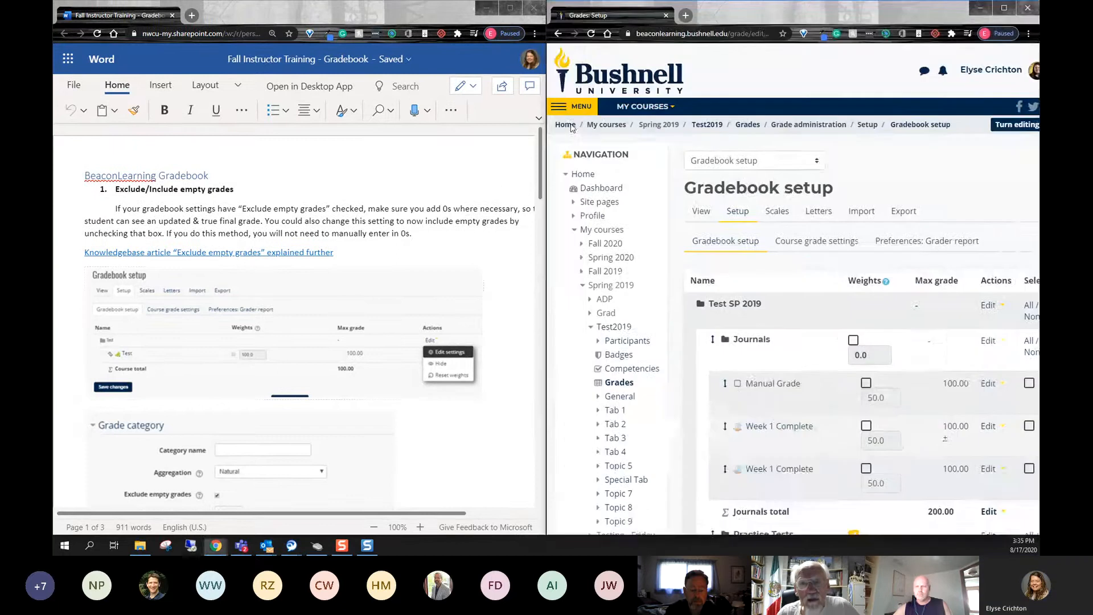
drag(548, 293, 515, 293)
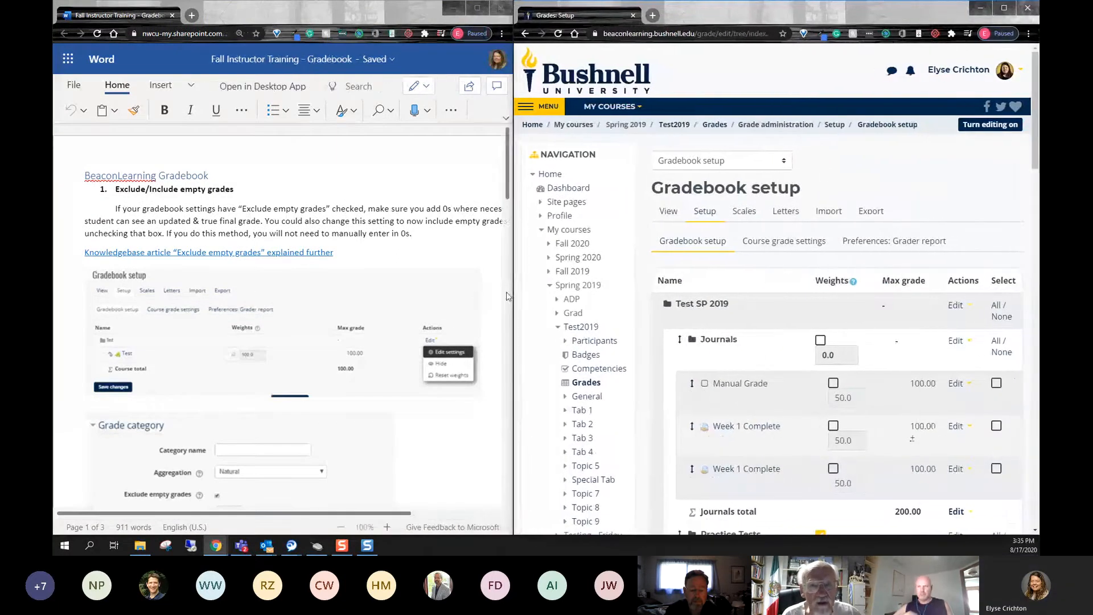
click(341, 527)
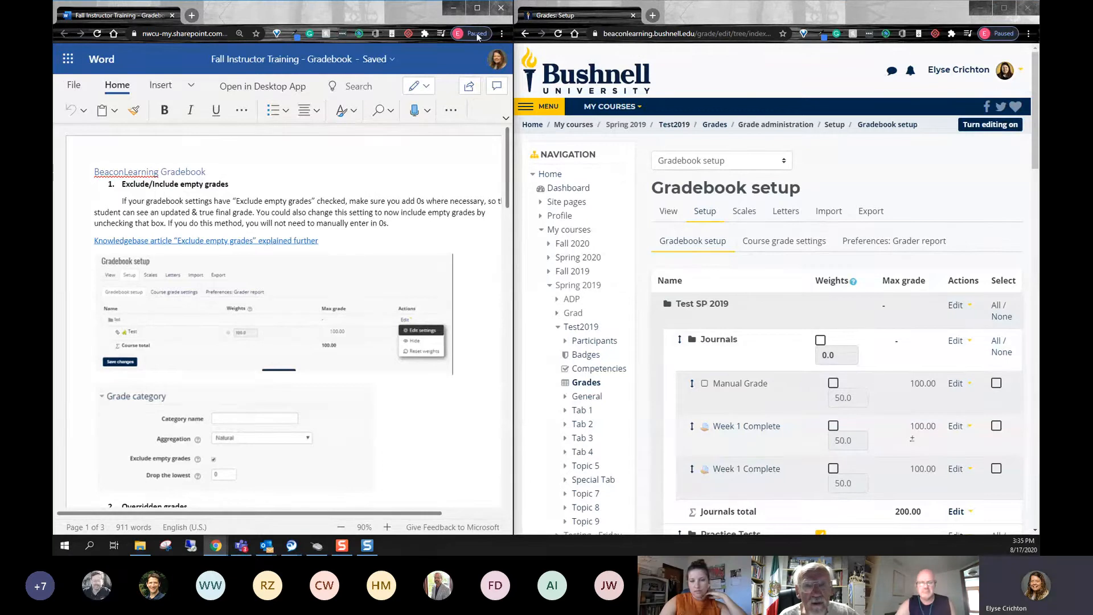
- Minimize the training document window, maximize the gradebook window and enlarge its page
click(453, 8)
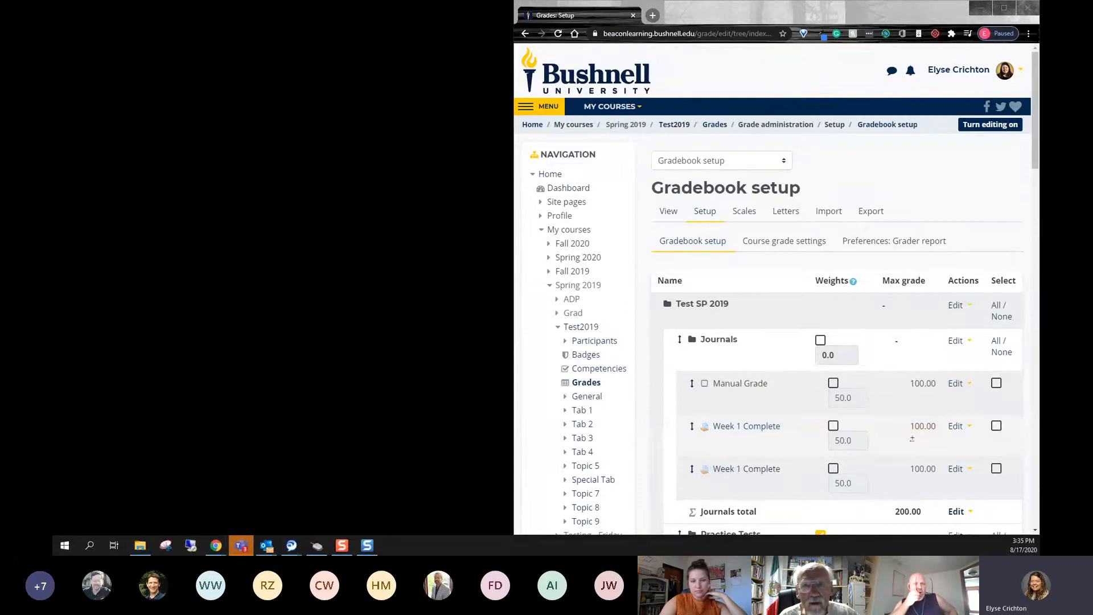
click(1004, 8)
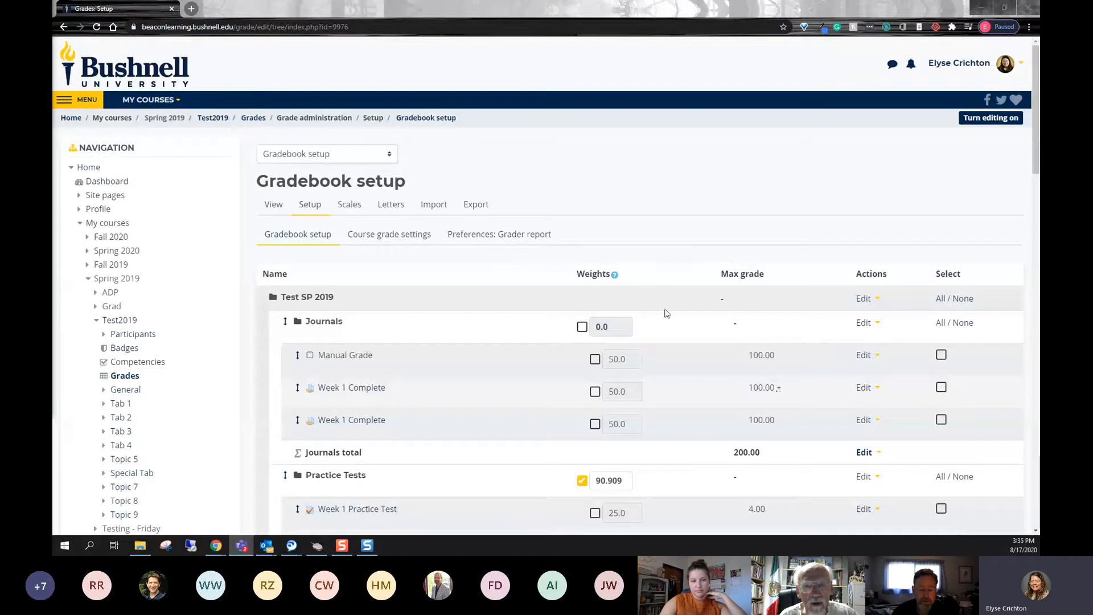
ctrl+scroll(667, 313, up, 1)
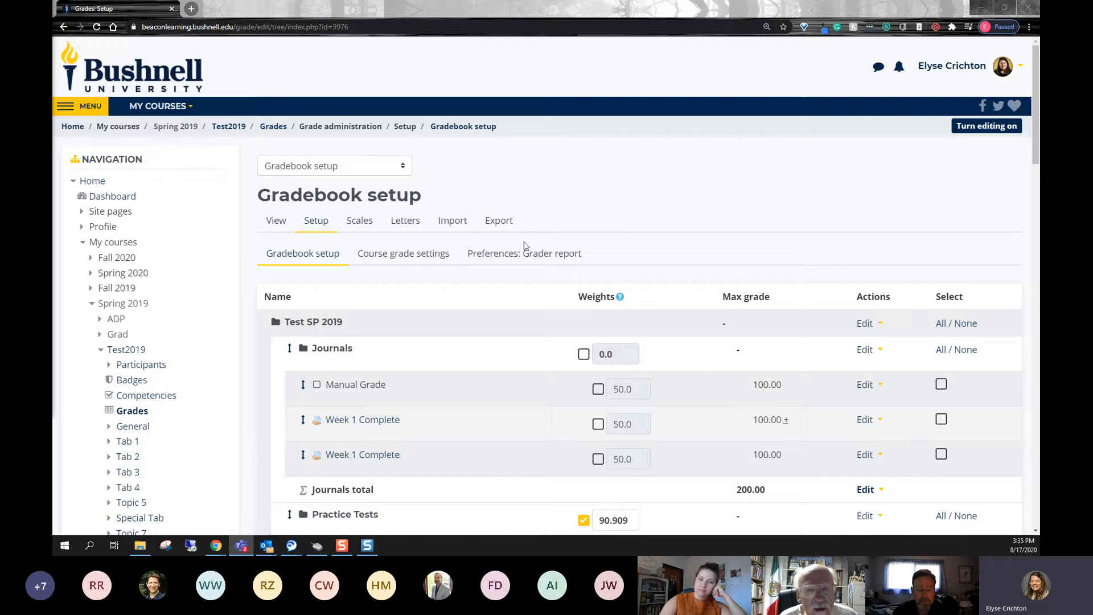
- Open the settings of the top-level Test SP 2019 grade category from the gradebook setup
click(866, 324)
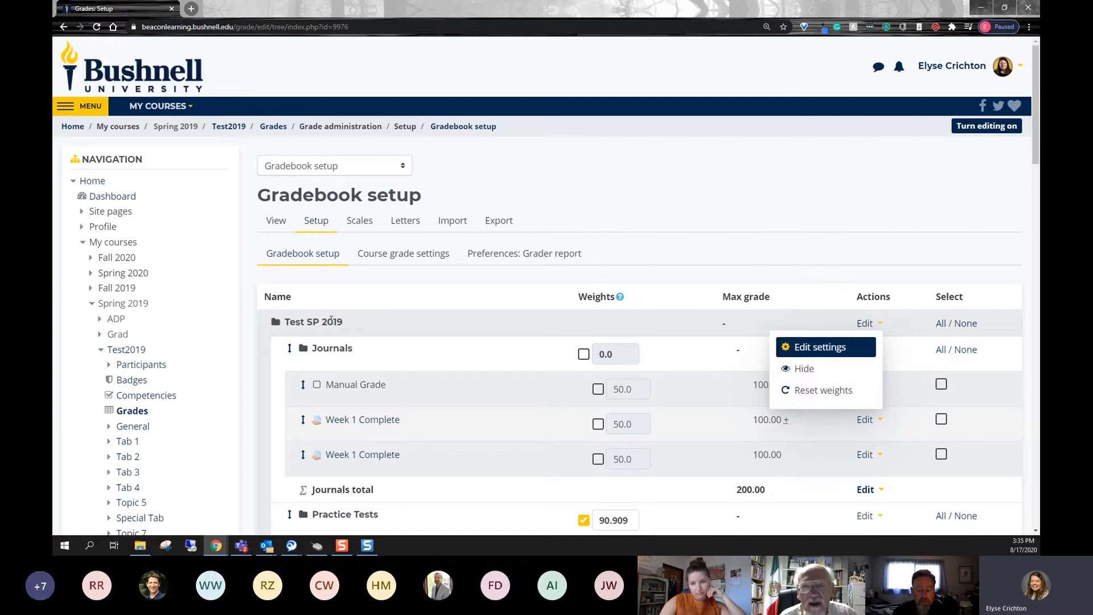
drag(343, 323, 287, 324)
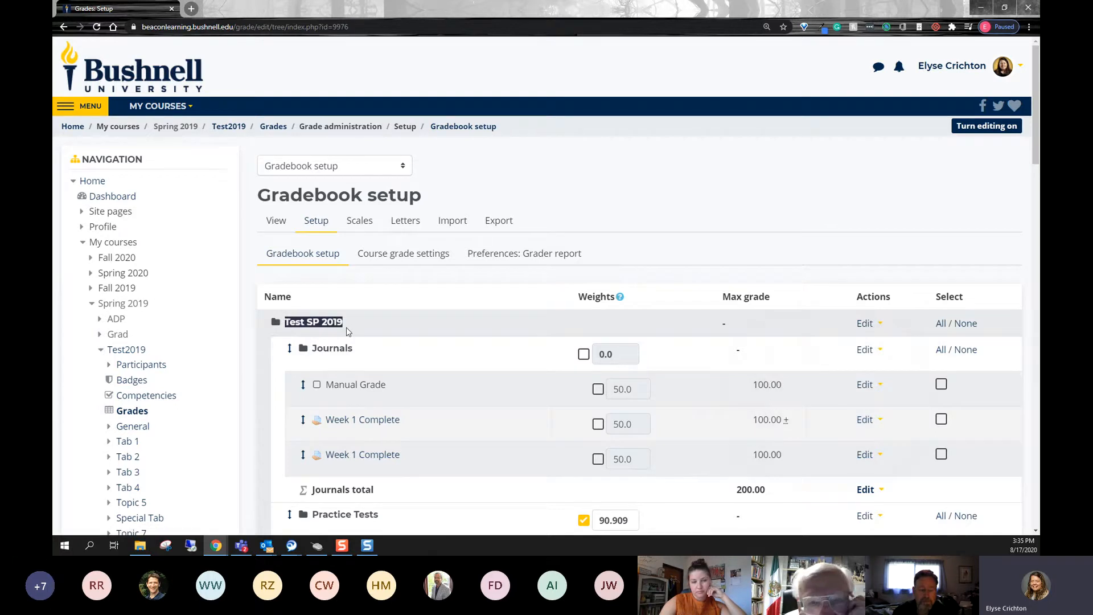
click(867, 324)
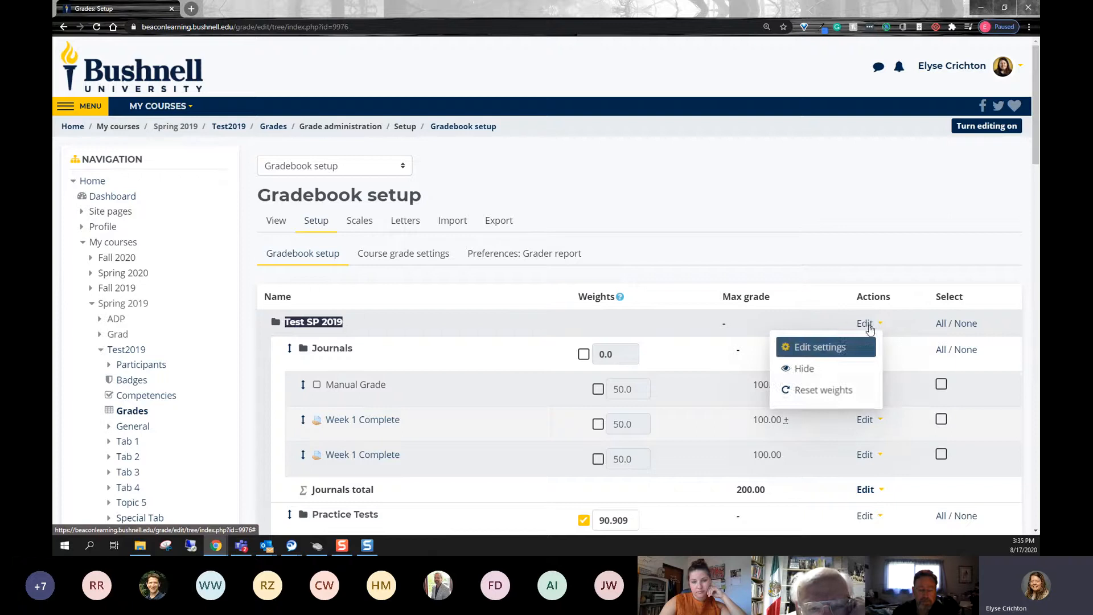
click(870, 354)
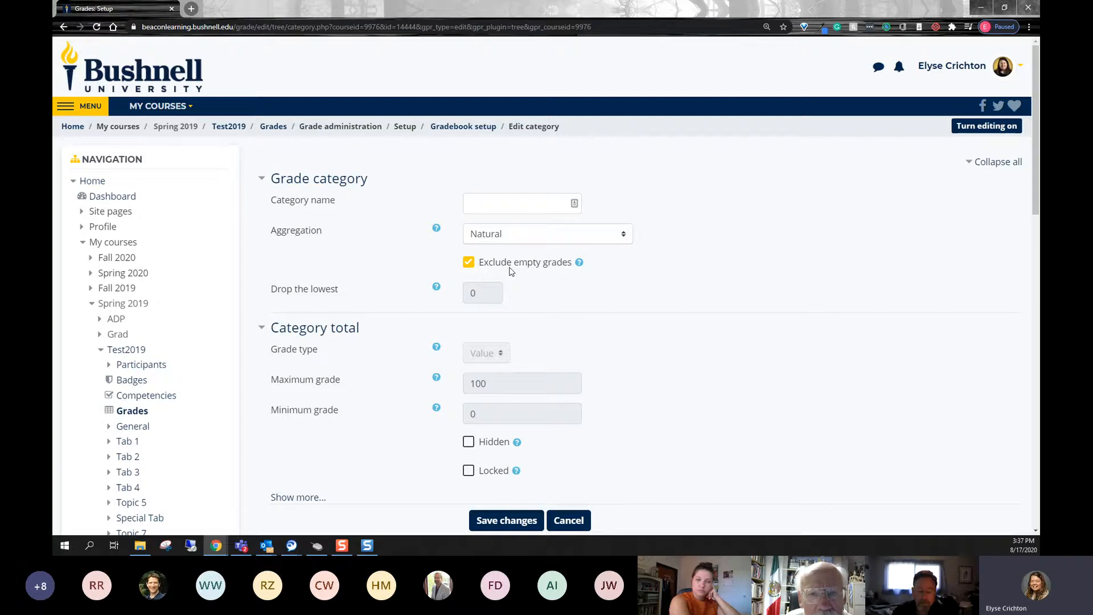
- Turn Exclude empty grades off and back on for the category, and leave its settings without saving
click(492, 266)
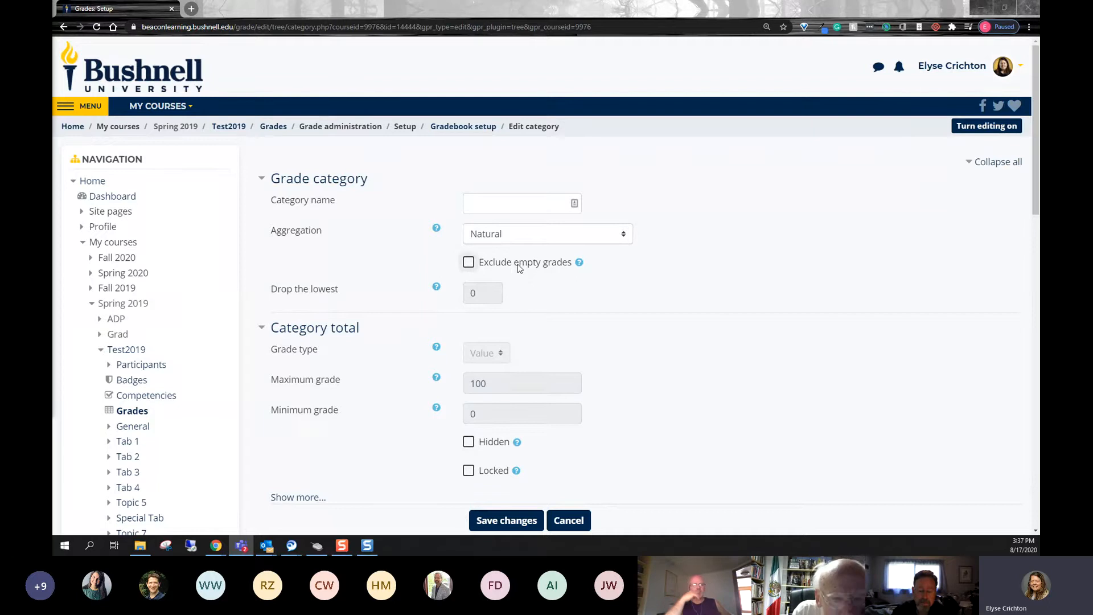
click(469, 262)
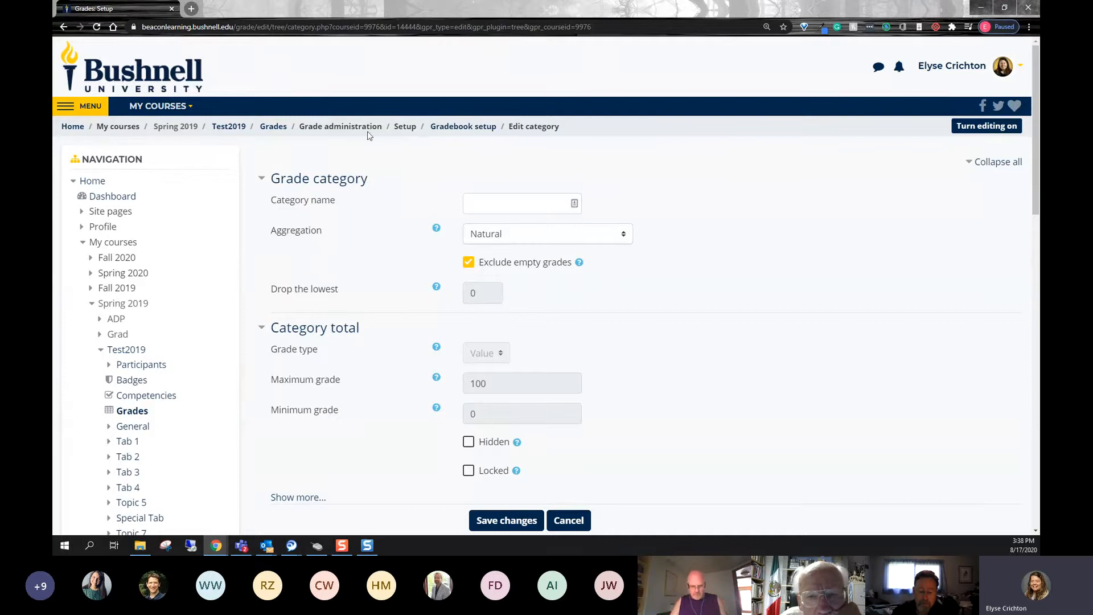
click(565, 520)
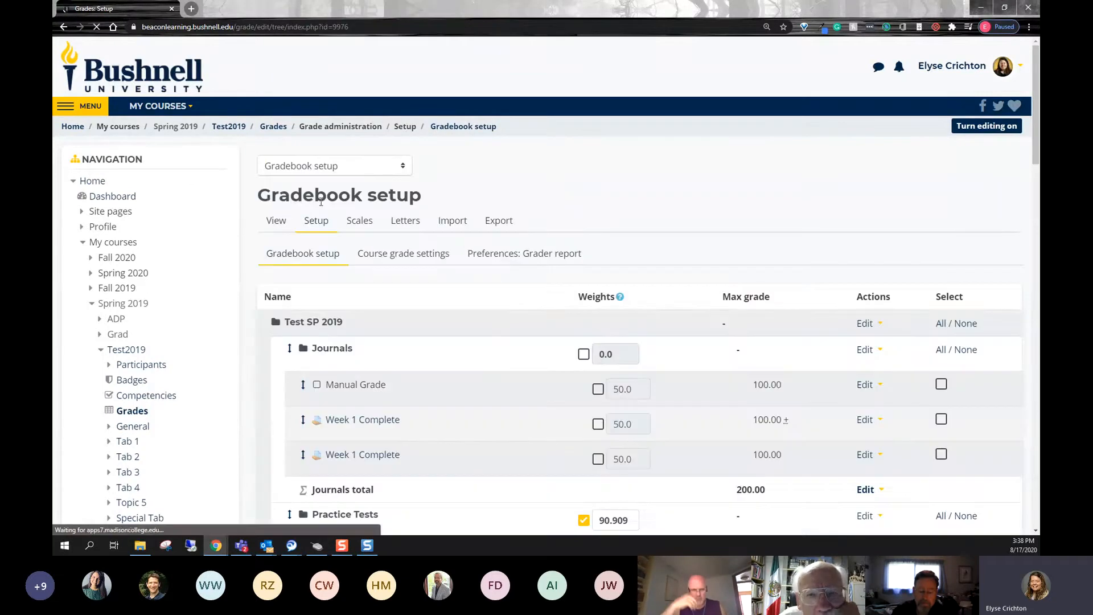
- In the Grader report, enter a Manual Grade of 20 for the second listed student
click(281, 229)
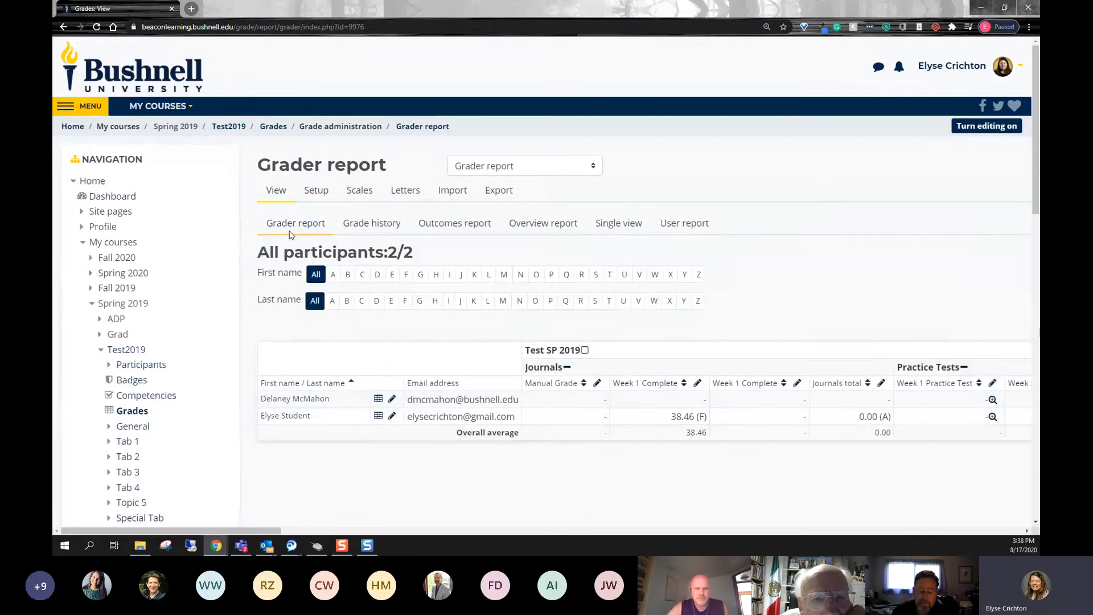
click(591, 421)
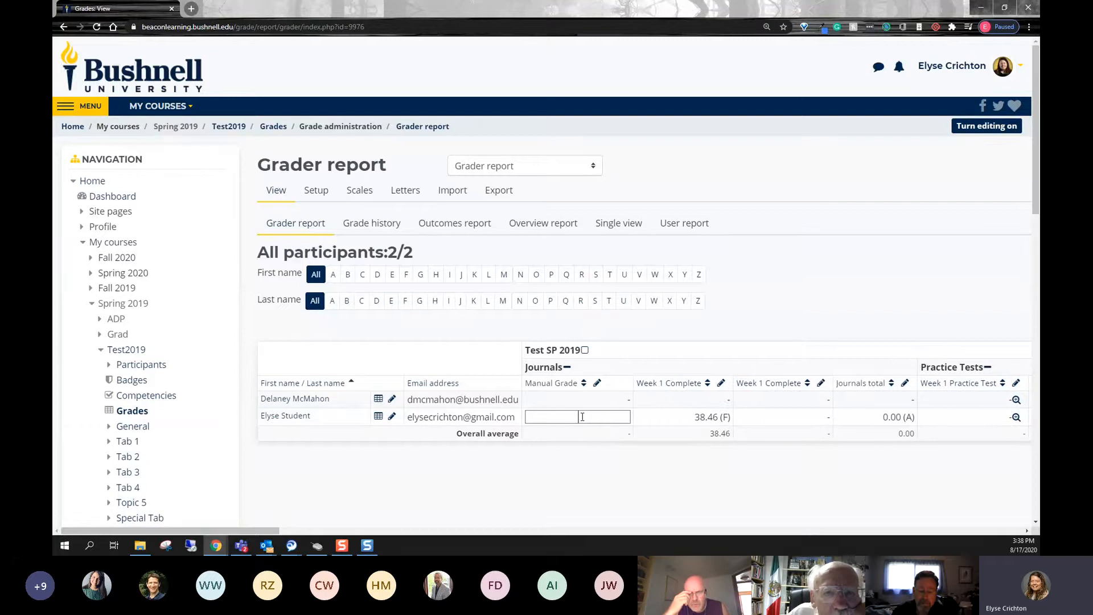
text(20)
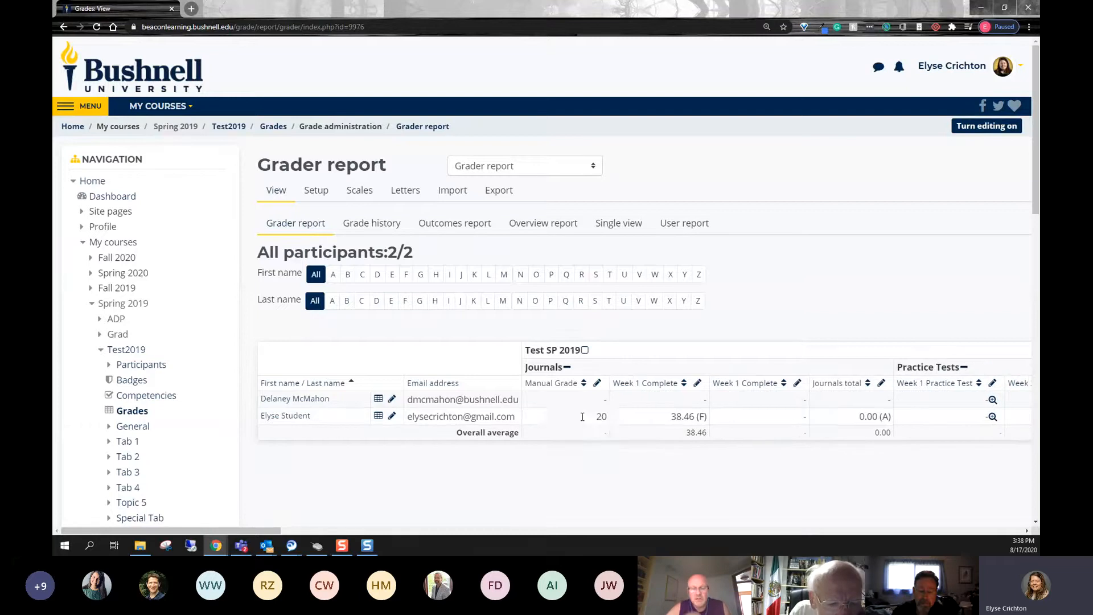
key(Return)
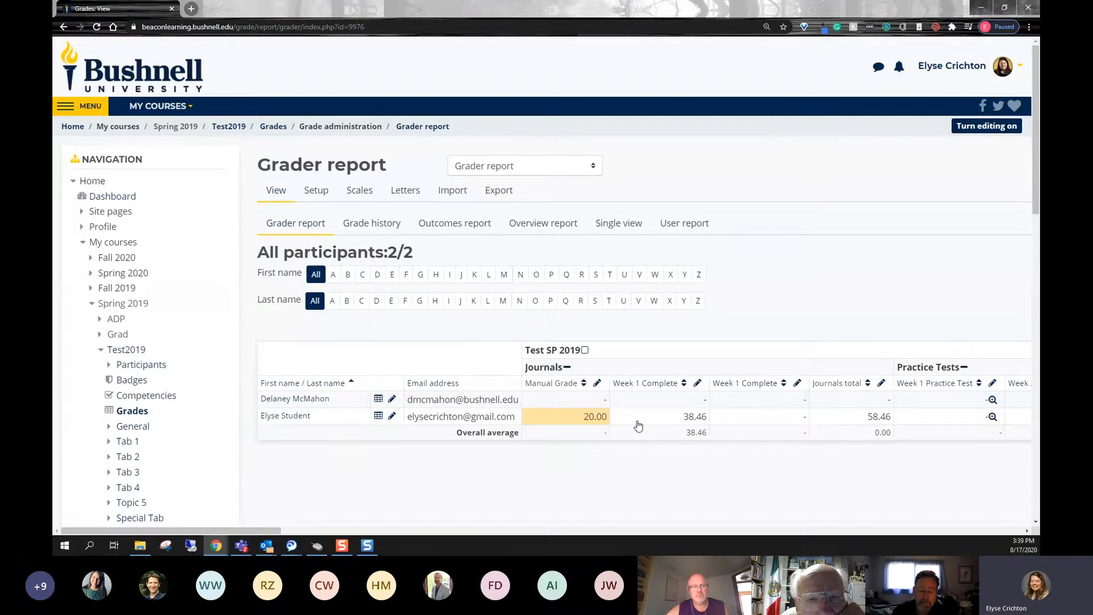
- Return to the Test2019 course and open the grading page of the OneDrive Upload Test assignment
click(231, 128)
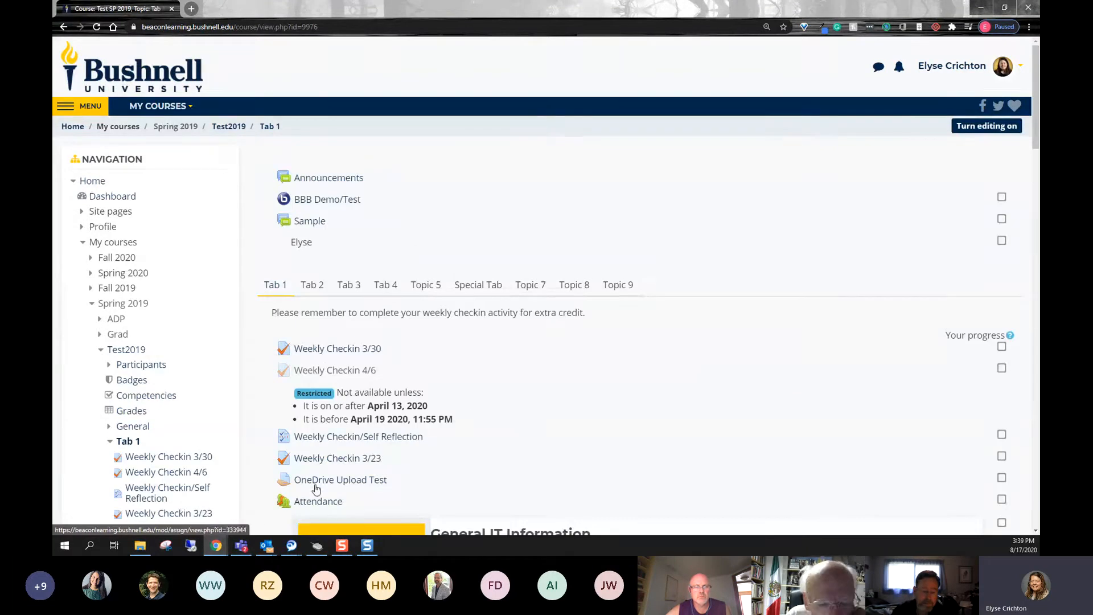
click(317, 484)
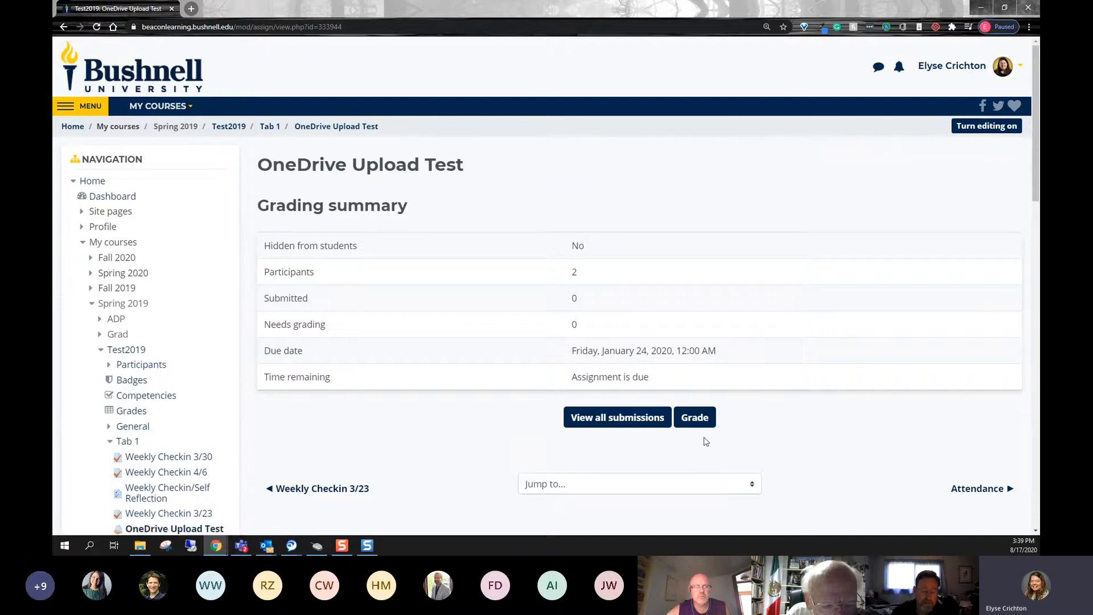
click(693, 421)
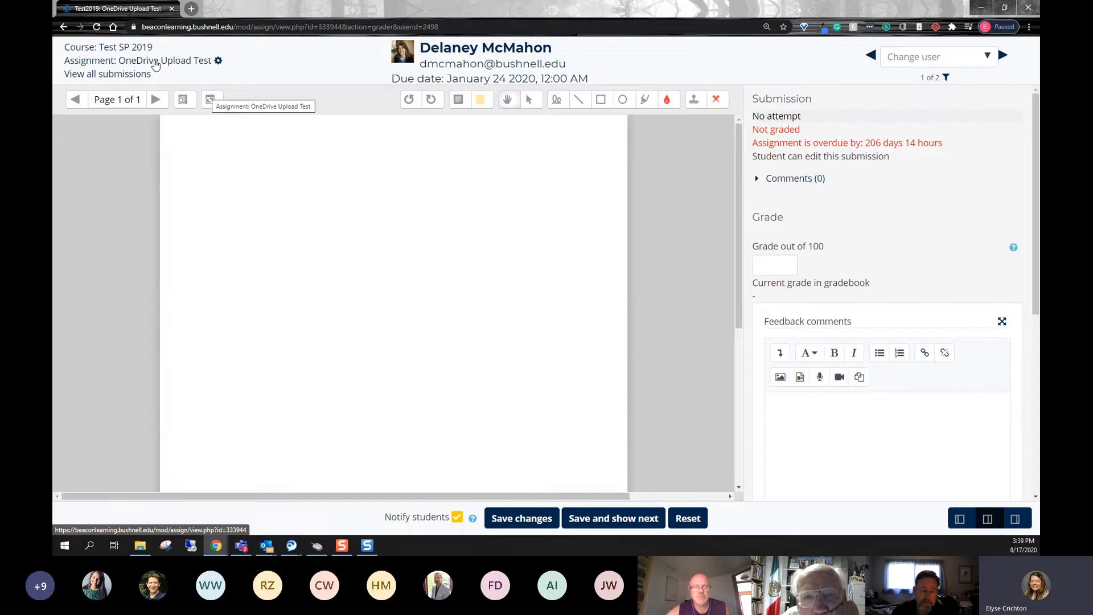
- Return to the course's Grader report and enter 0 in the second Week 1 Complete column for the second listed student
click(133, 52)
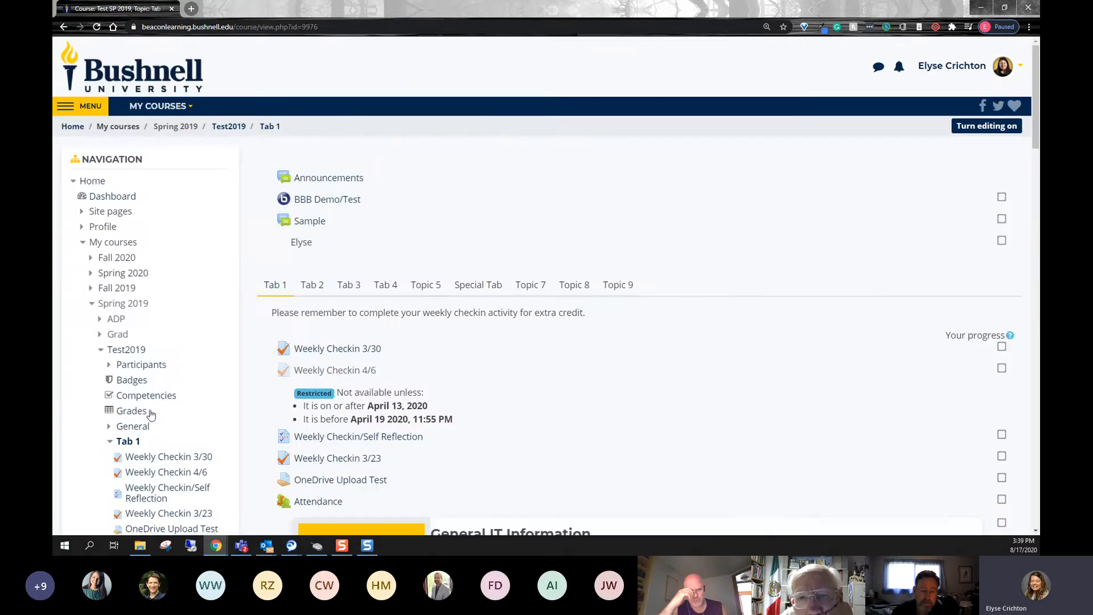
click(137, 414)
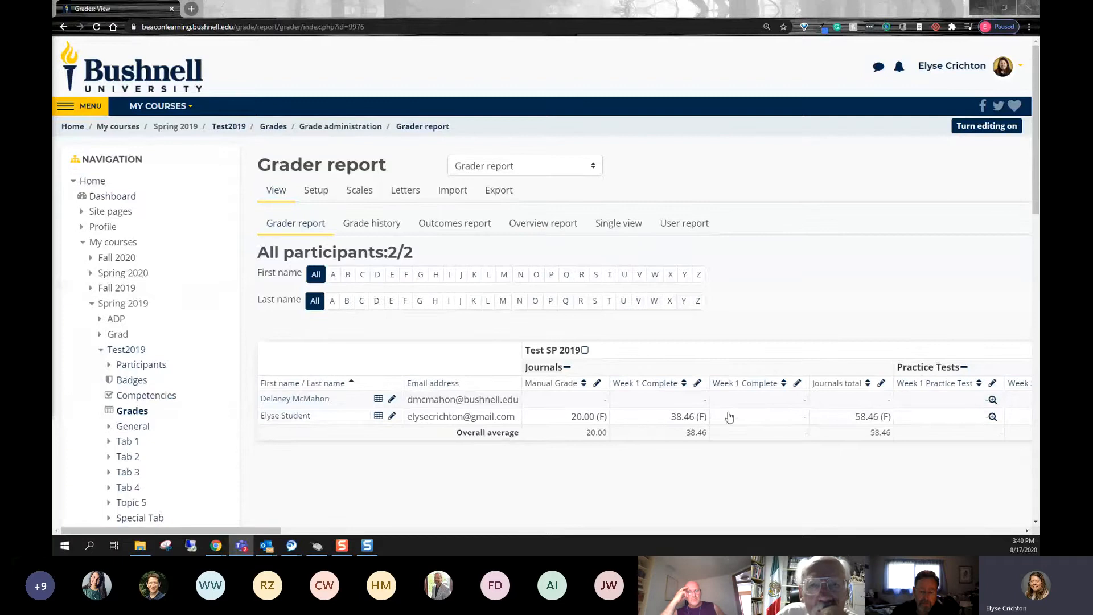
click(750, 416)
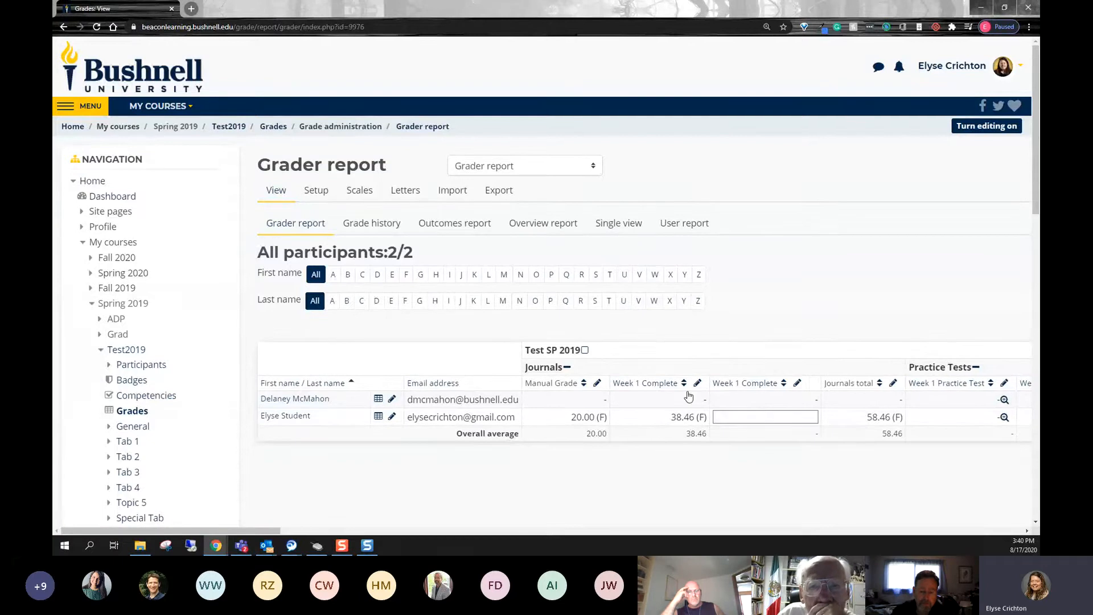
key(Return)
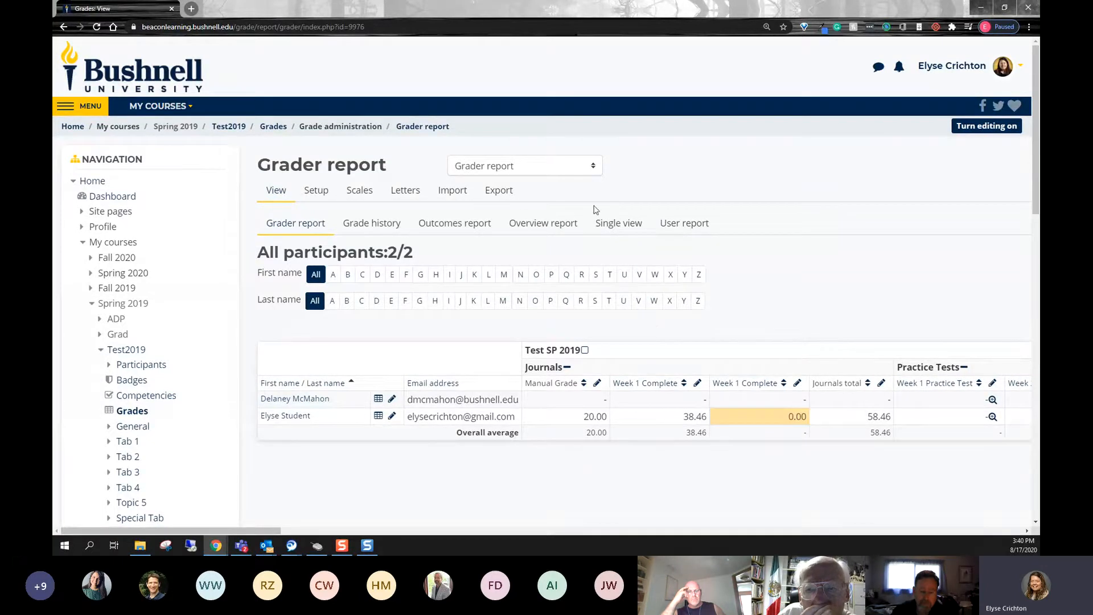
- Open the second Week 1 Complete grade item in Single view
click(607, 235)
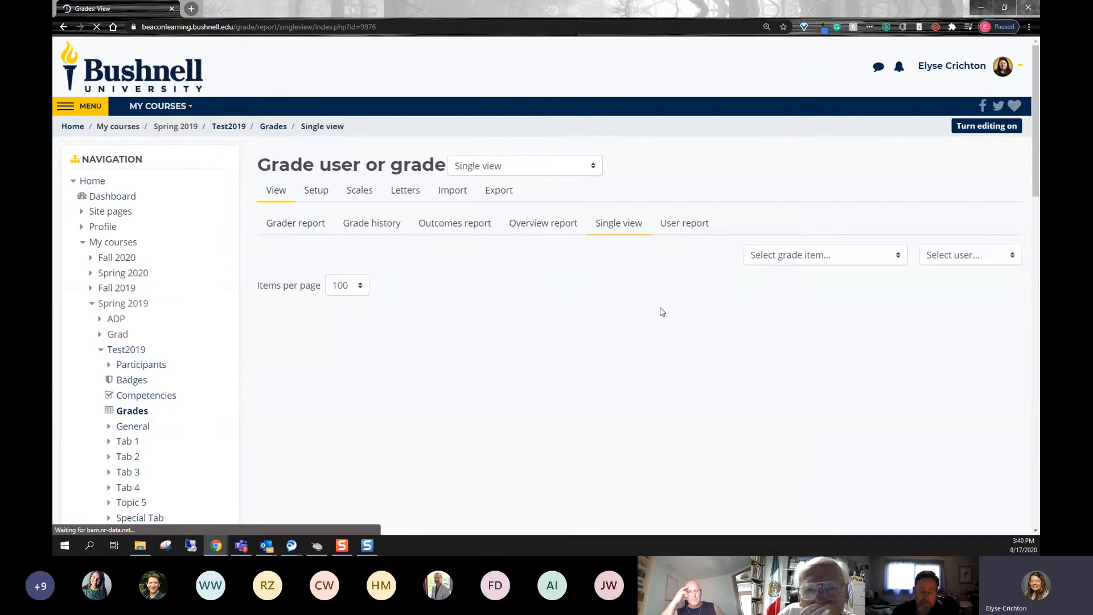
click(784, 262)
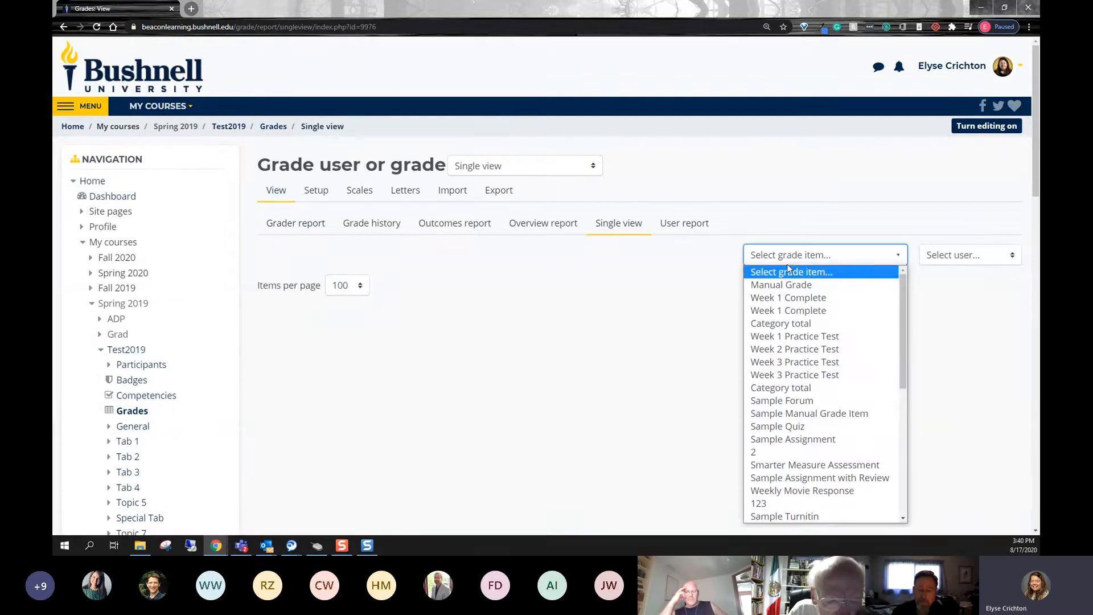
click(823, 300)
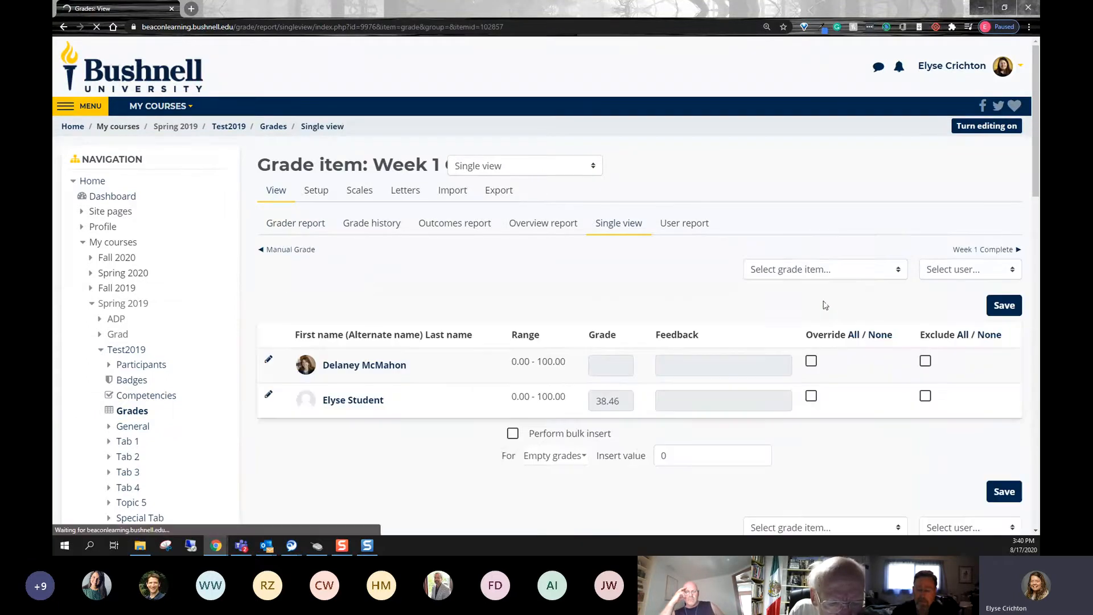
click(820, 269)
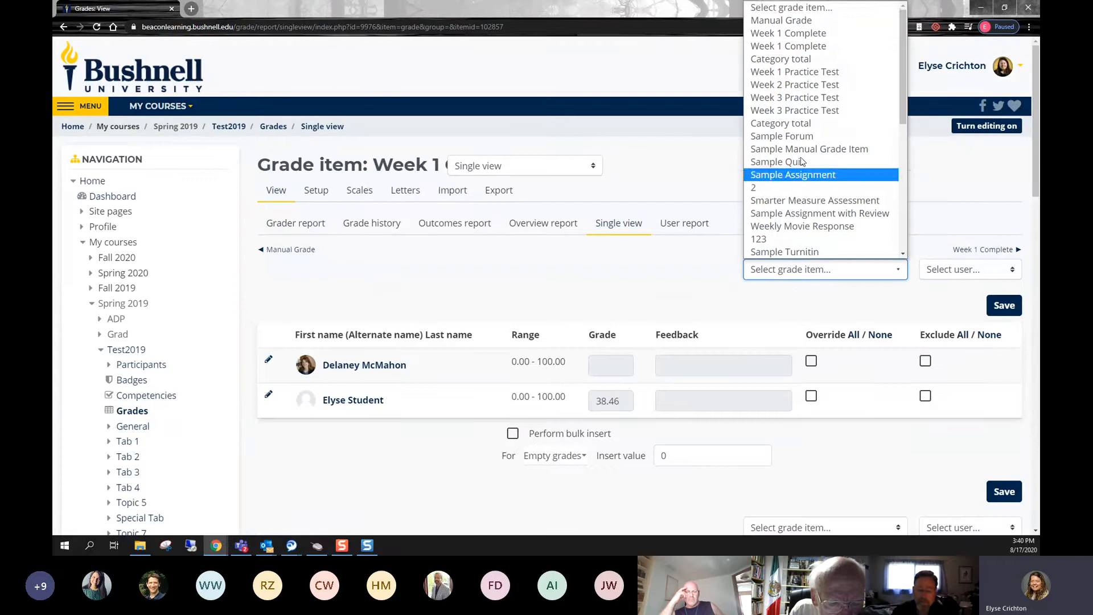
click(785, 35)
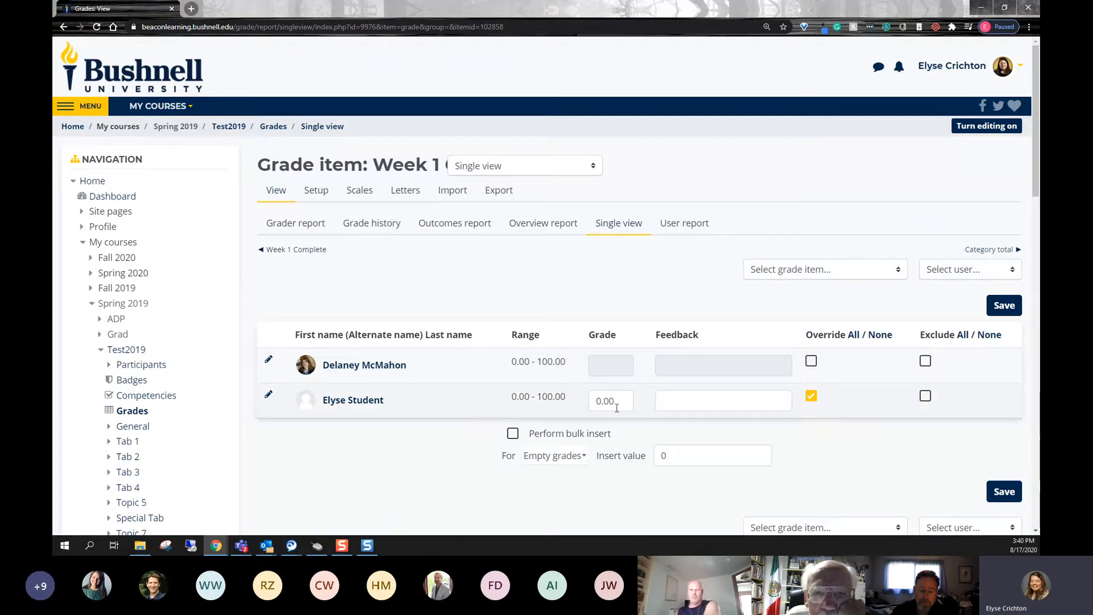
- Turn off Override for the second listed student's grade, save the grade item, and continue past the grade recalculation
drag(618, 402, 575, 398)
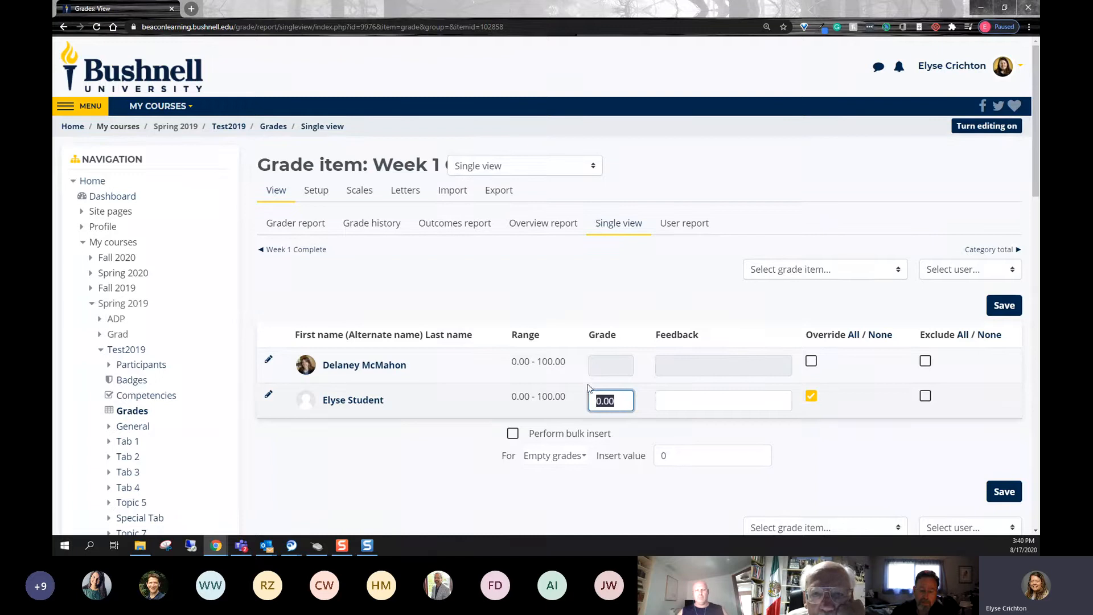
click(811, 398)
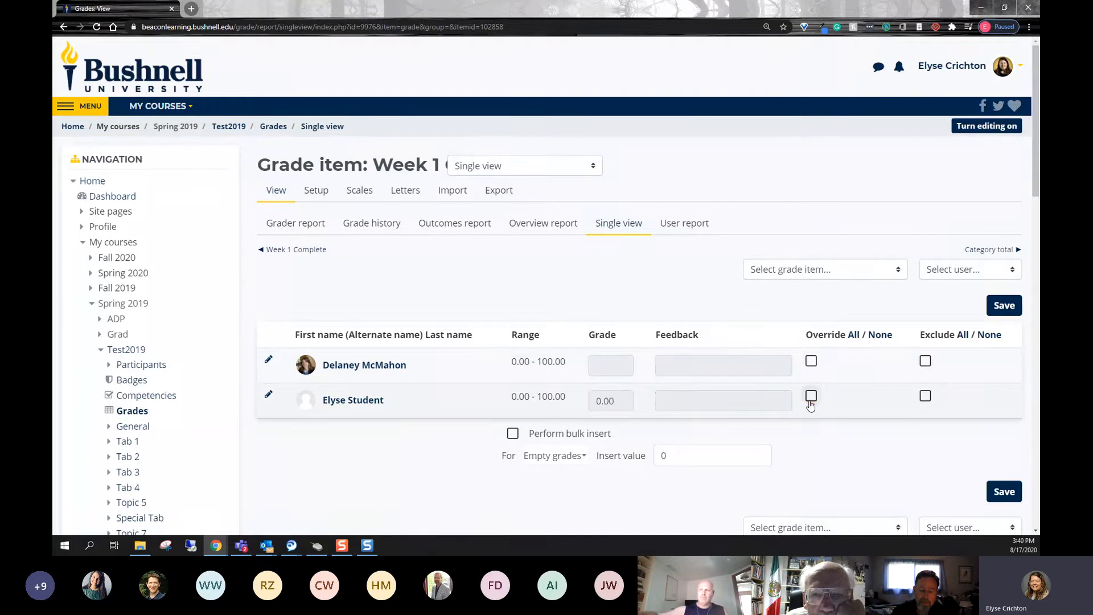
click(1003, 493)
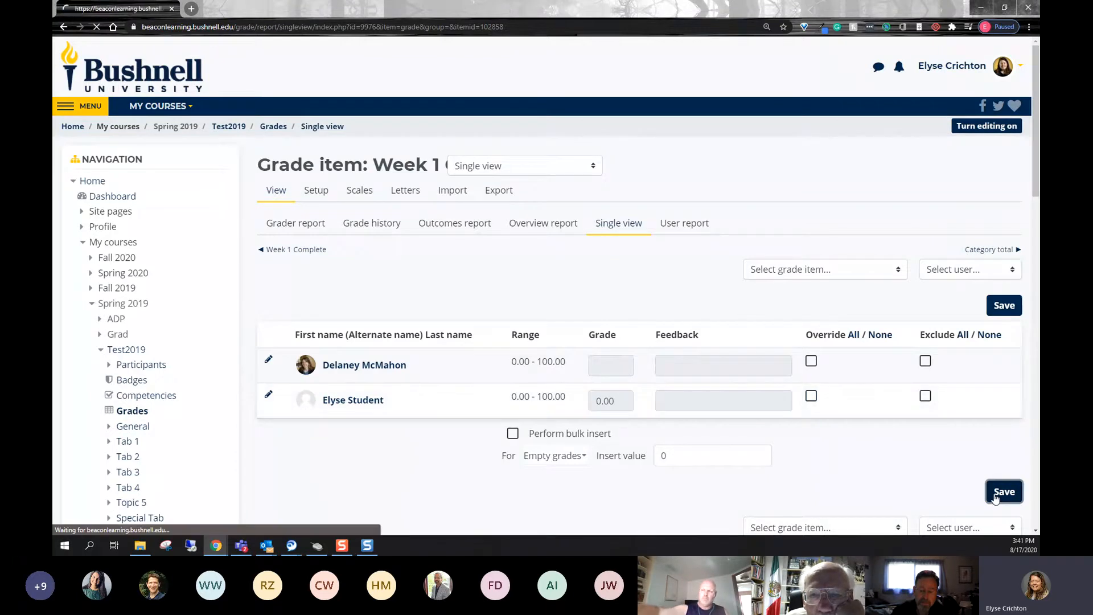
click(142, 100)
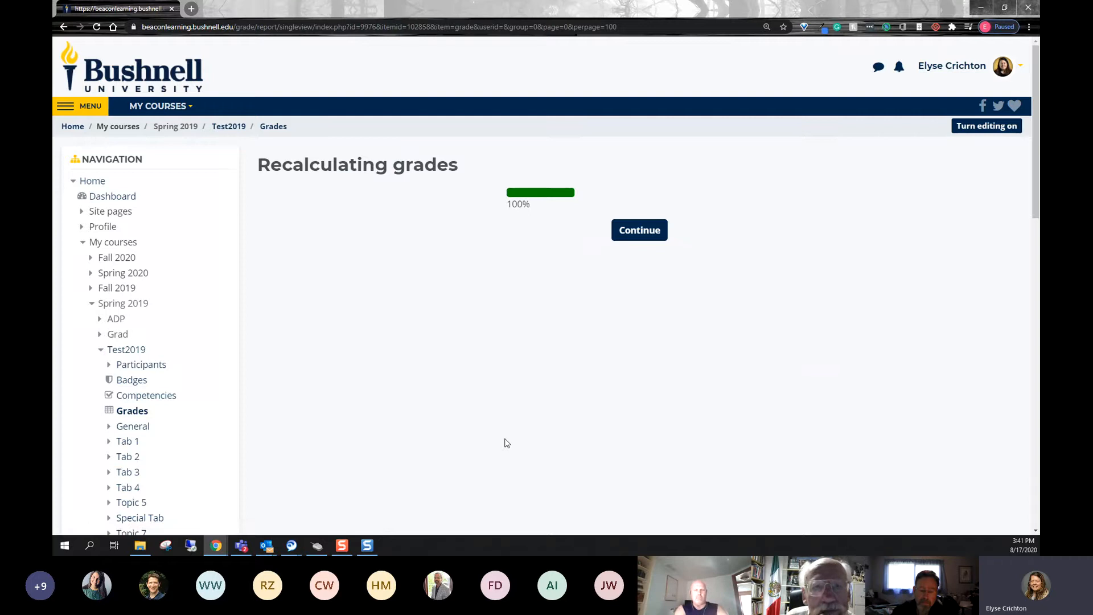
click(652, 232)
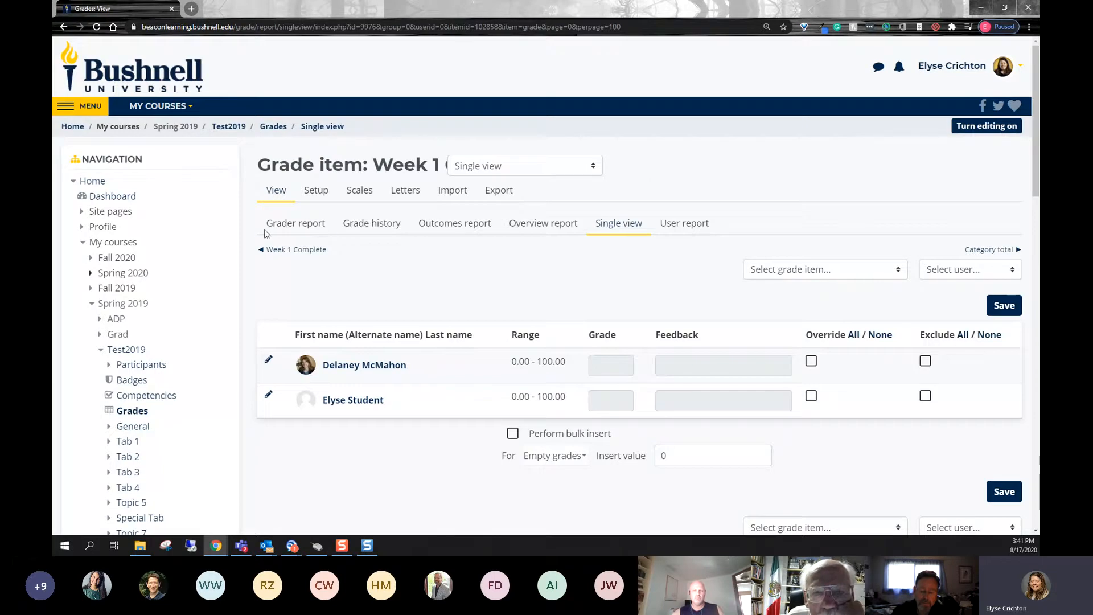
- Check the grades in the Grader report and reopen the second Week 1 Complete item in Single view
click(296, 223)
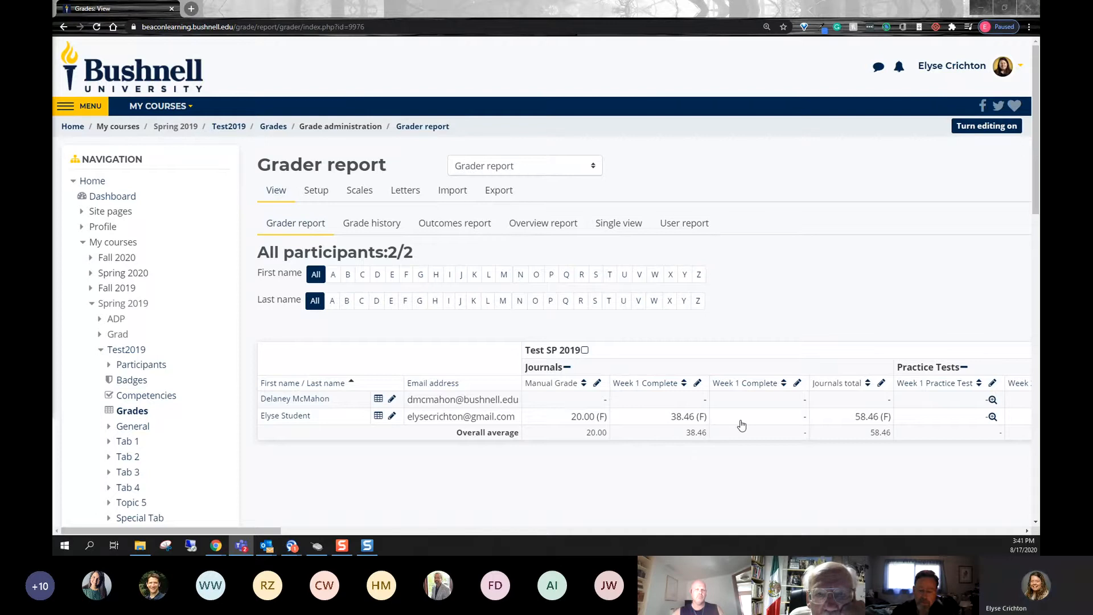
click(622, 230)
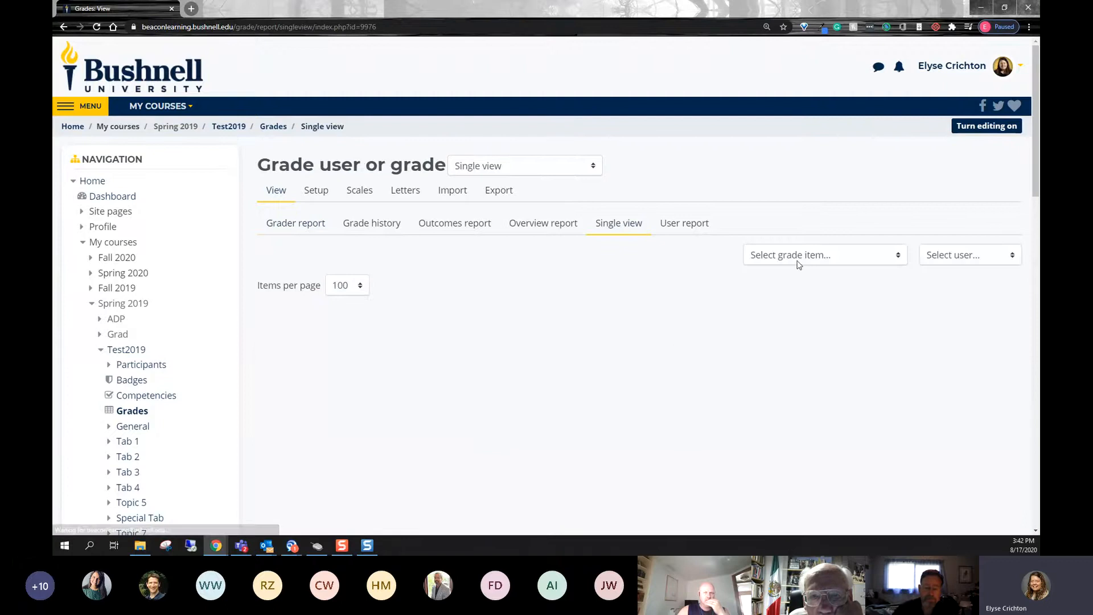
click(798, 258)
click(796, 294)
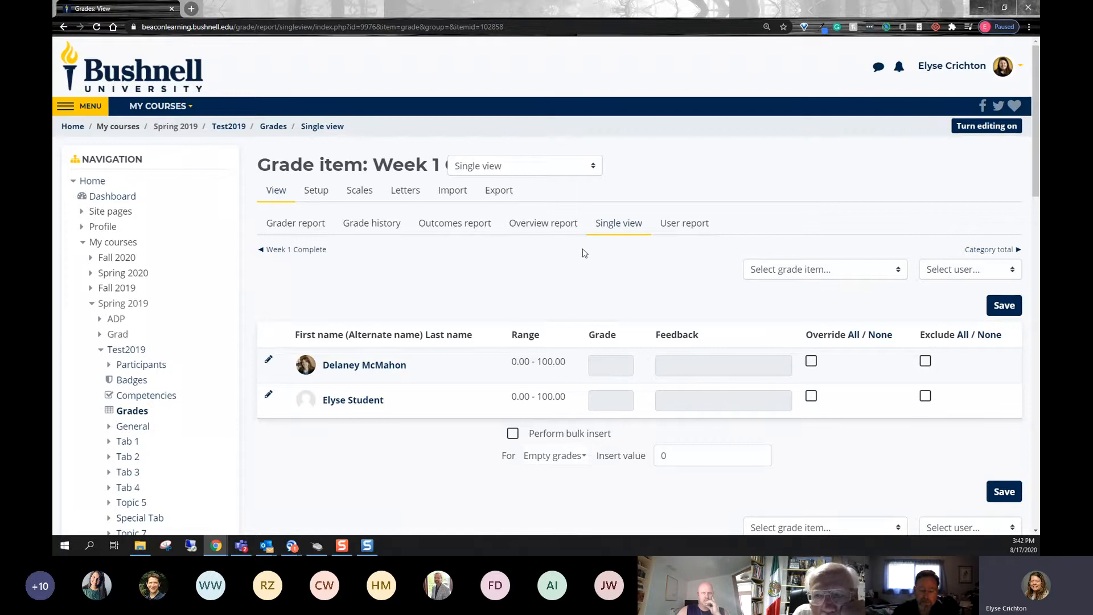
- Open the User report and select the first listed student, keeping the report viewed as User
click(684, 236)
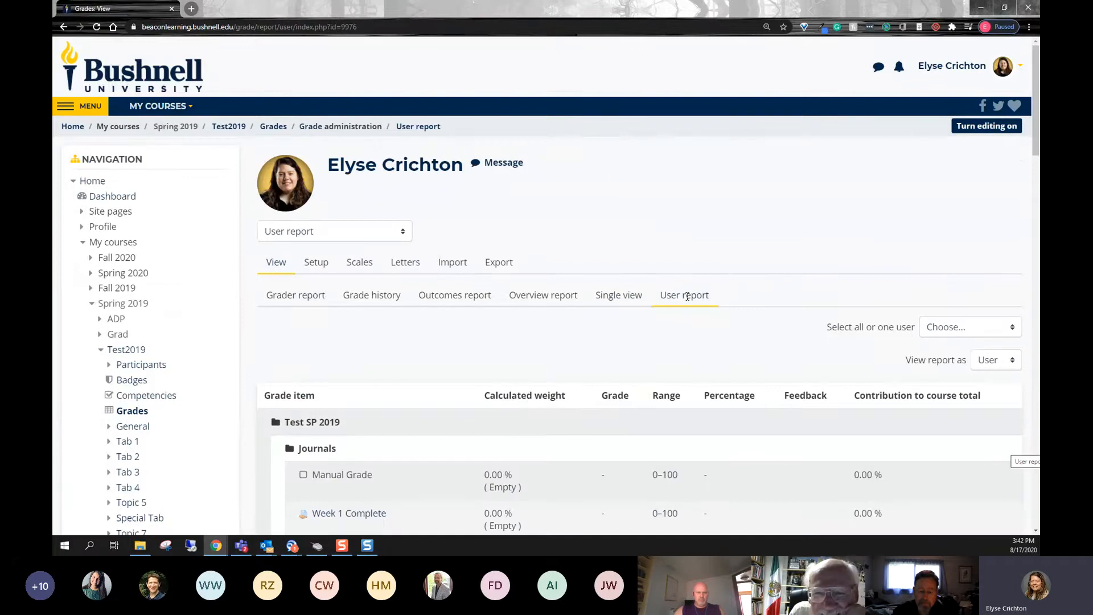
scroll(688, 296, down, 2)
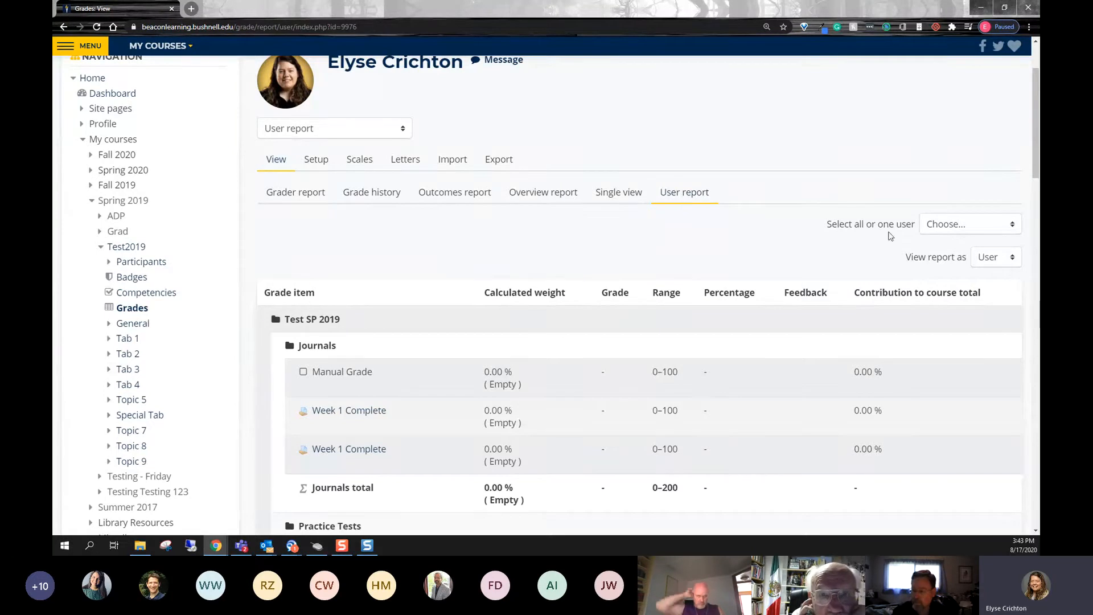
click(993, 259)
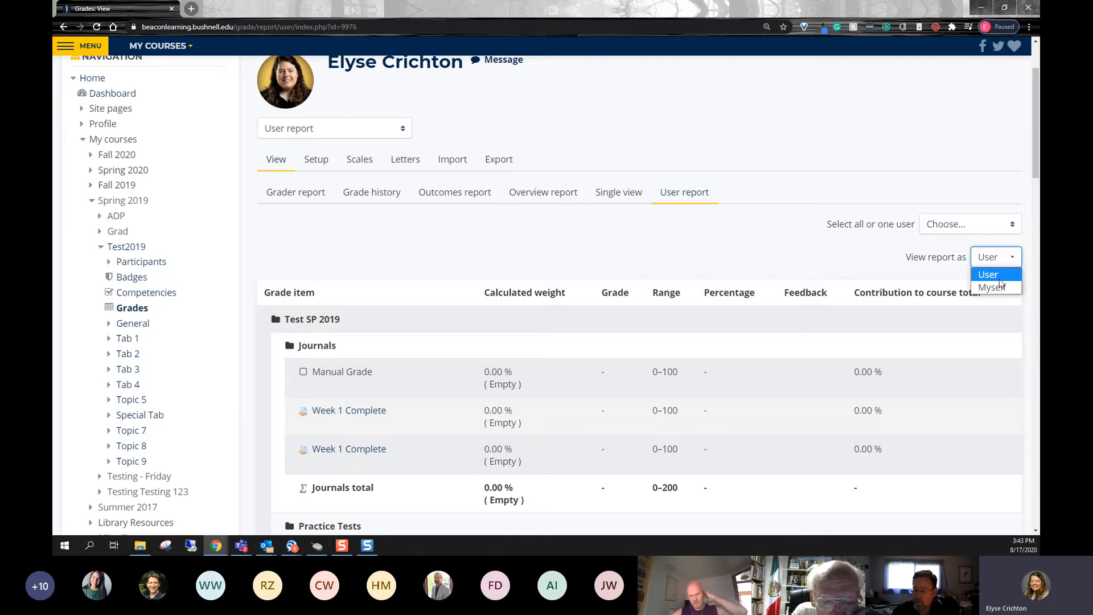
click(966, 230)
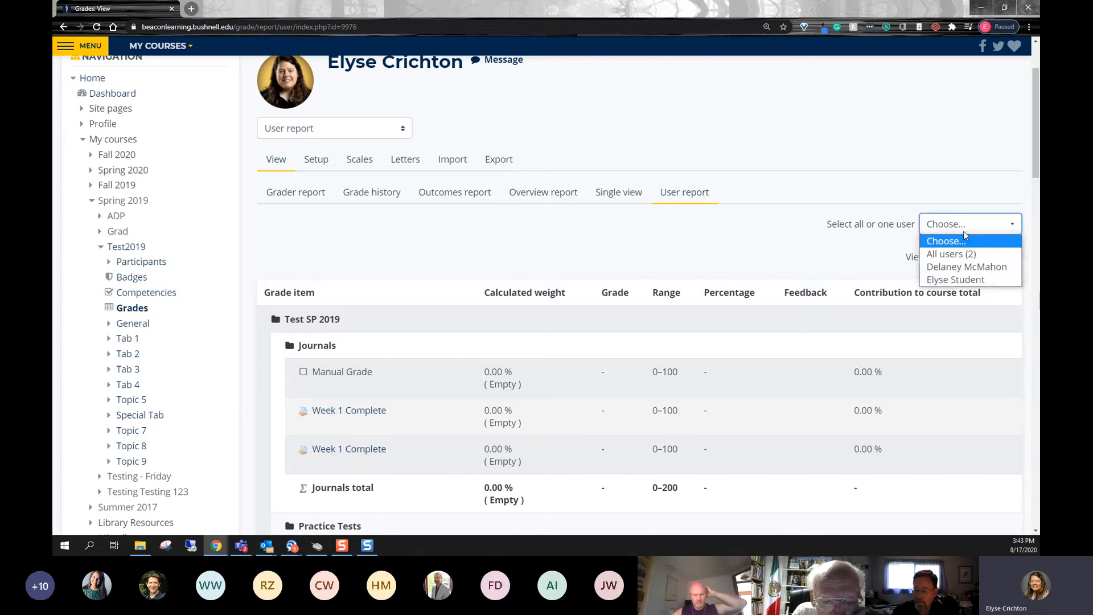
click(991, 267)
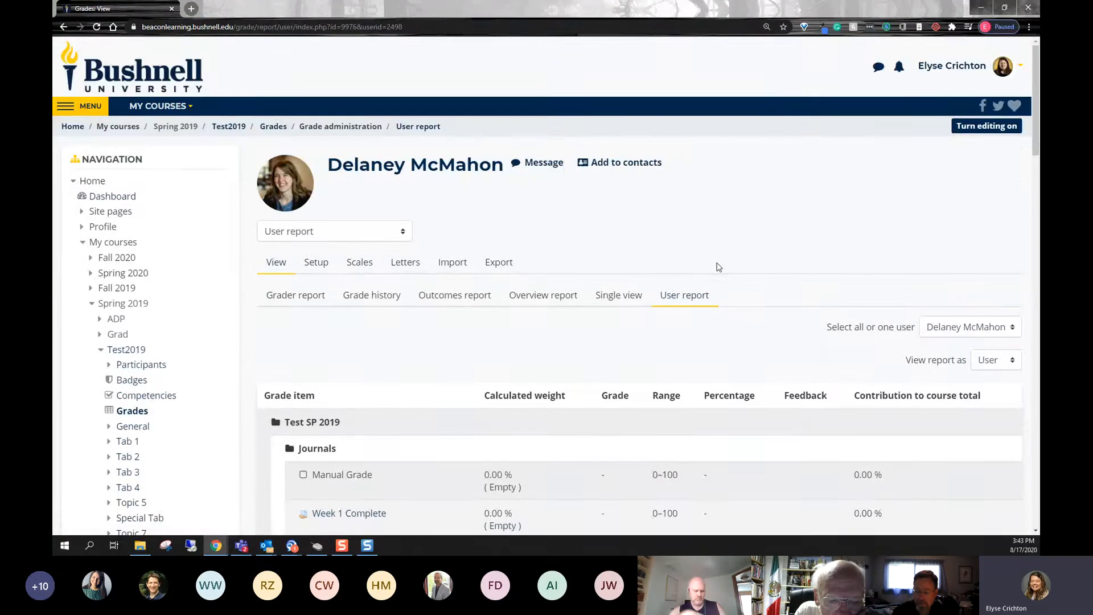
- Examine the grade items in the student's User report down to the Course total row
scroll(699, 261, down, 1)
scroll(699, 261, down, 1)
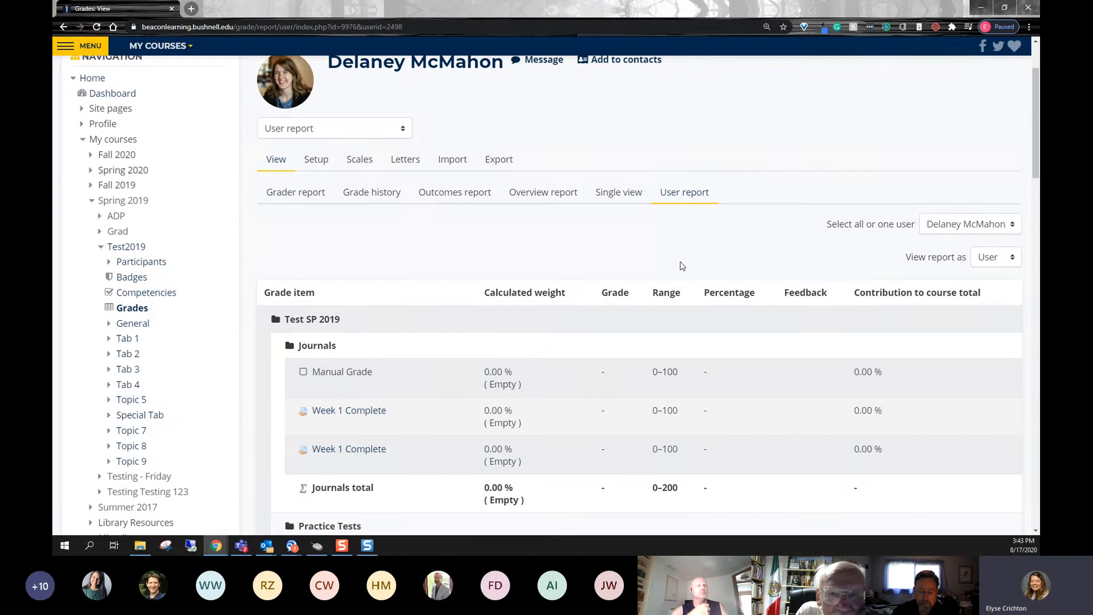
scroll(683, 265, down, 1)
scroll(684, 267, down, 20)
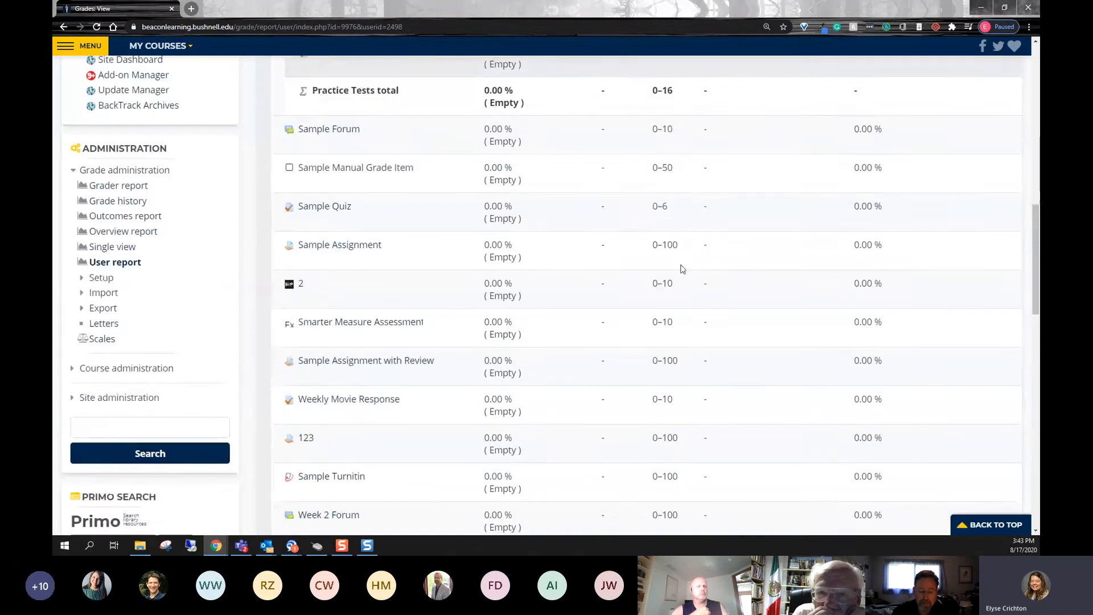
scroll(682, 269, down, 15)
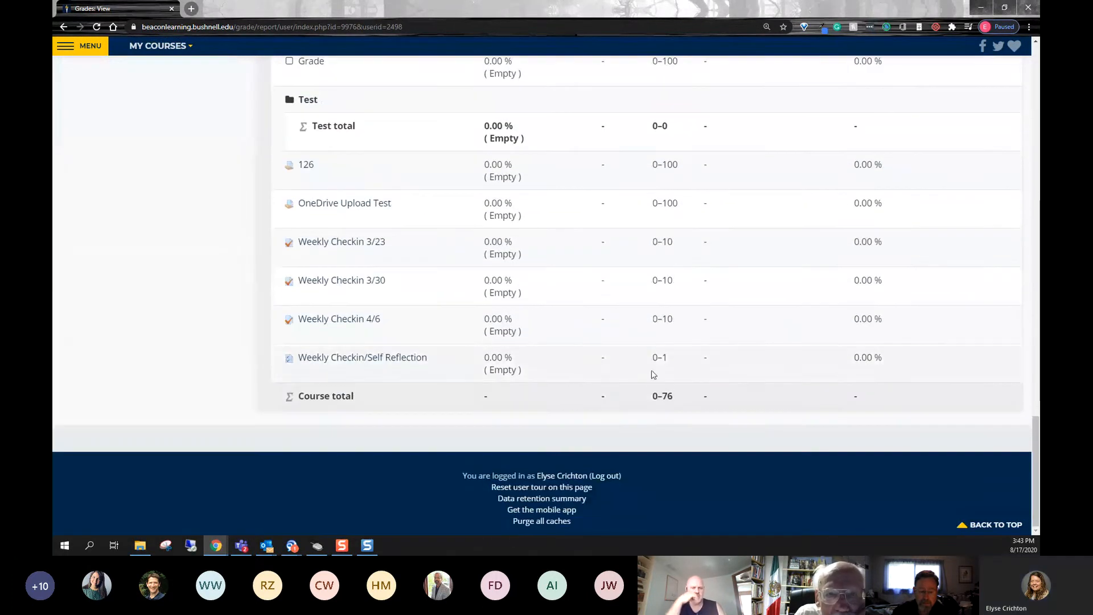
drag(706, 400, 486, 403)
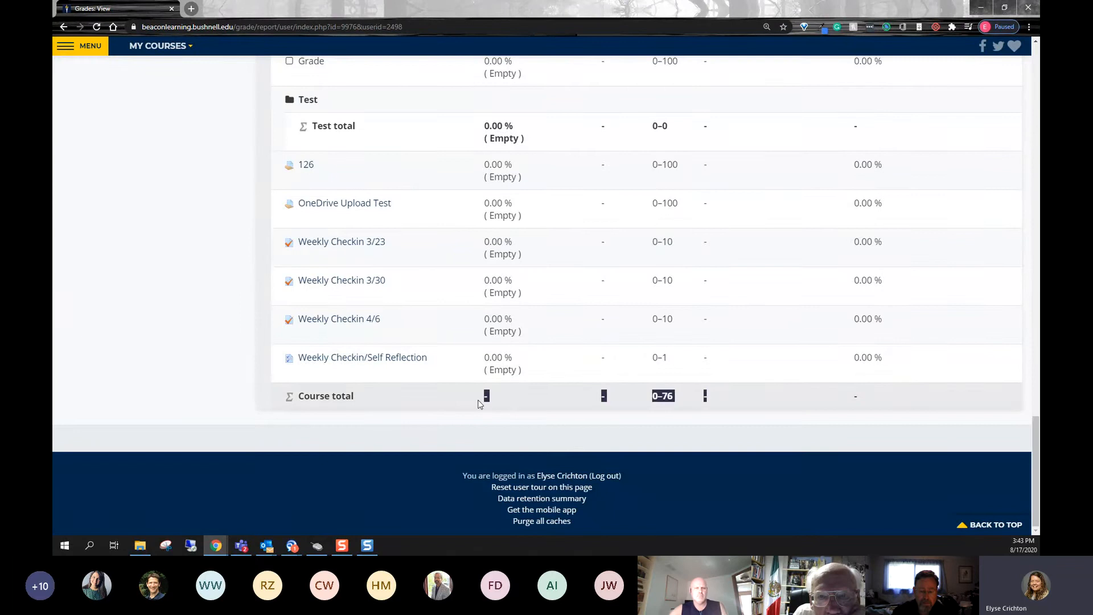
click(613, 405)
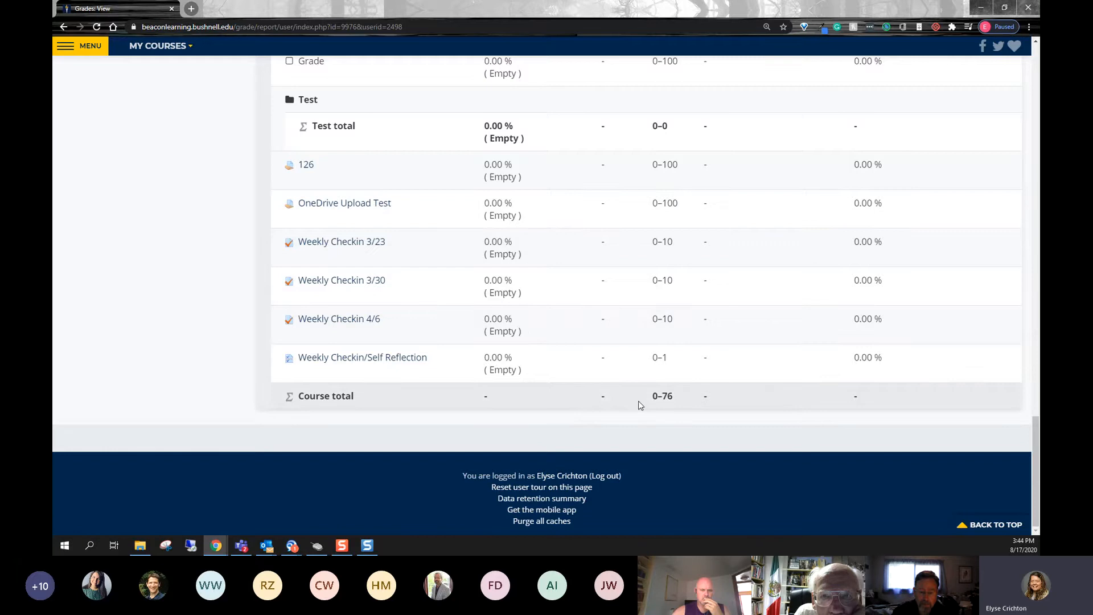
drag(679, 402, 564, 403)
click(564, 405)
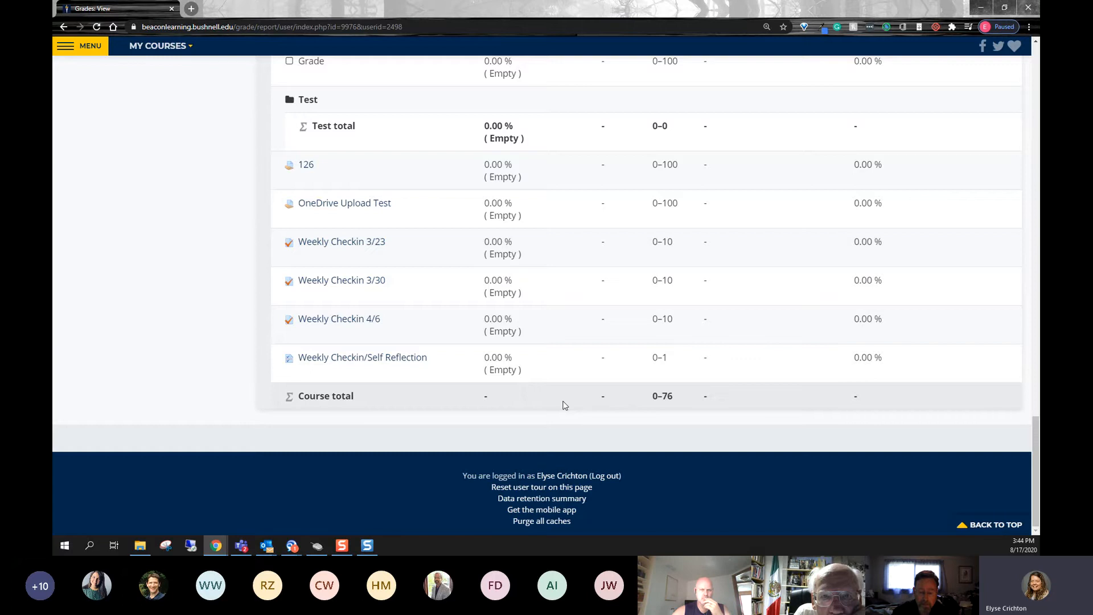
scroll(564, 404, up, 15)
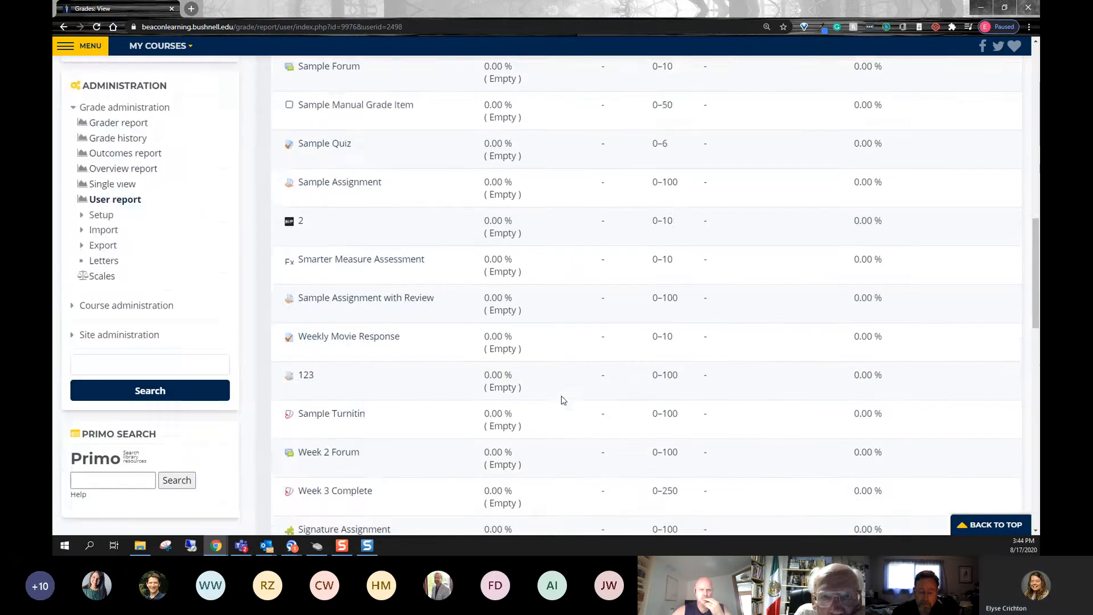
scroll(562, 401, up, 10)
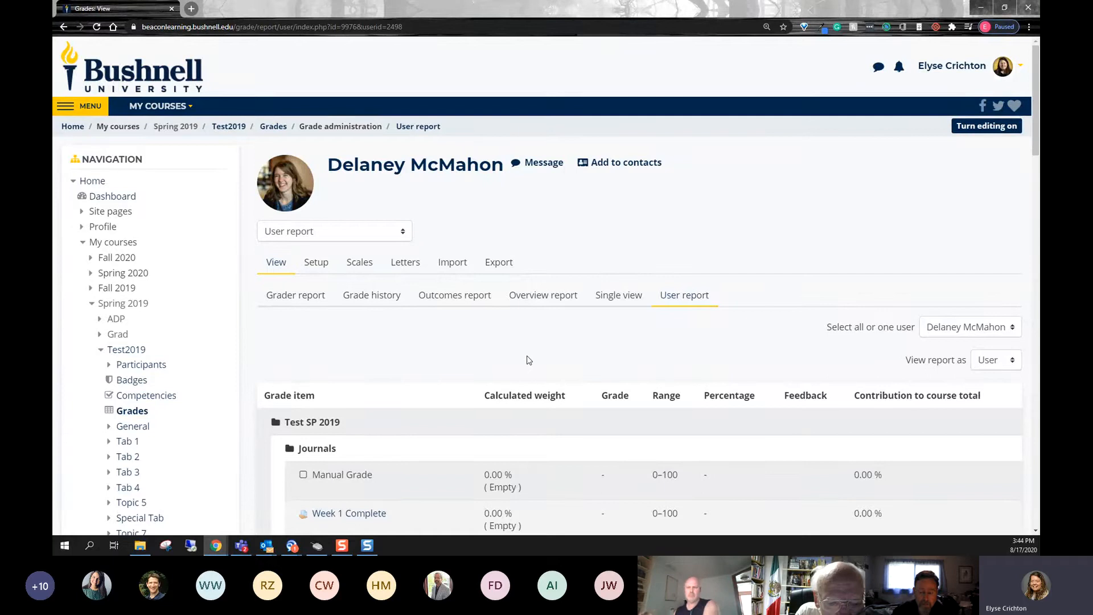
- Open the Course grade settings and examine the User report options, including Hide totals if they contain hidden items
click(330, 275)
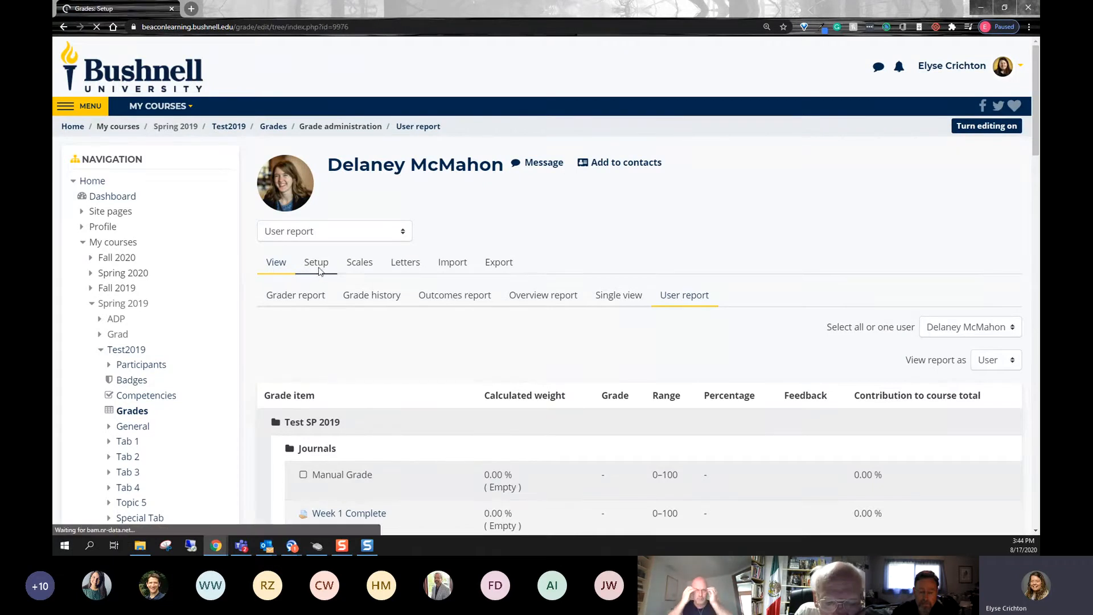
click(413, 265)
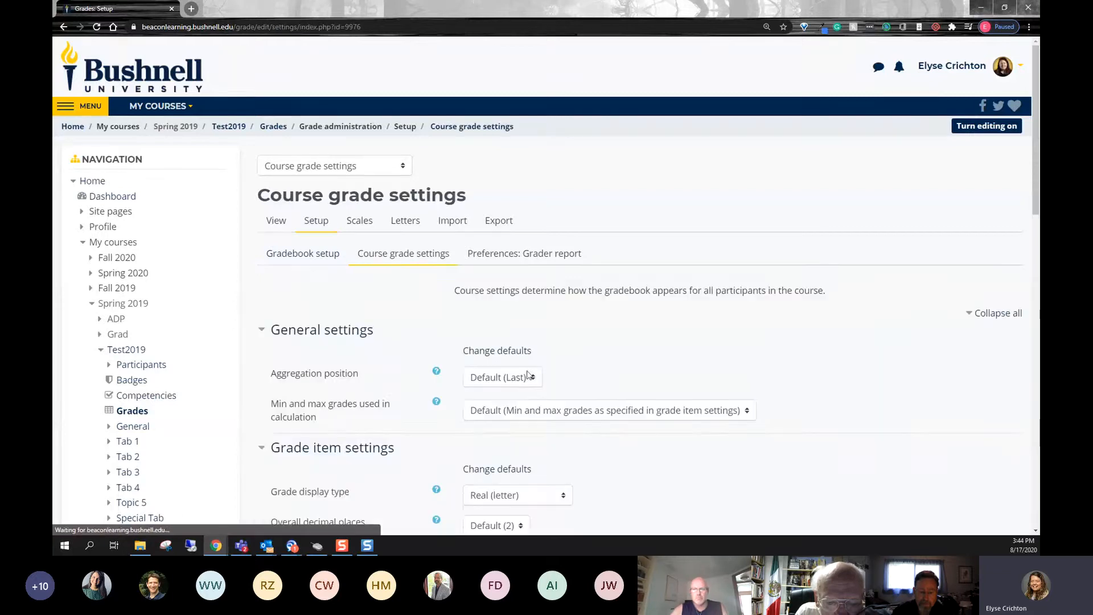
scroll(525, 373, down, 5)
scroll(591, 371, down, 2)
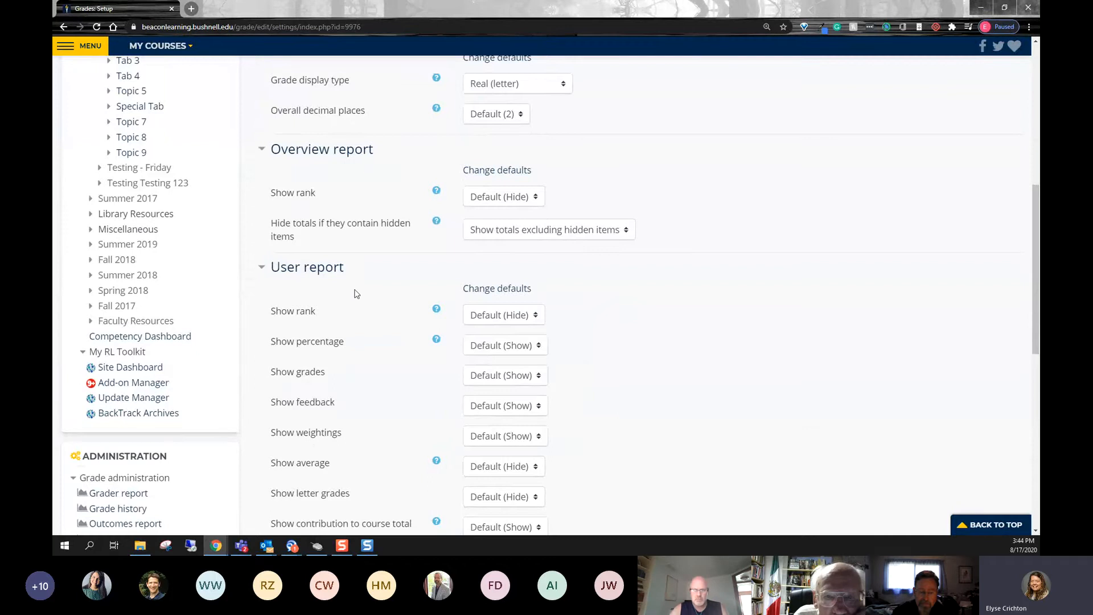
drag(1034, 292, 1034, 323)
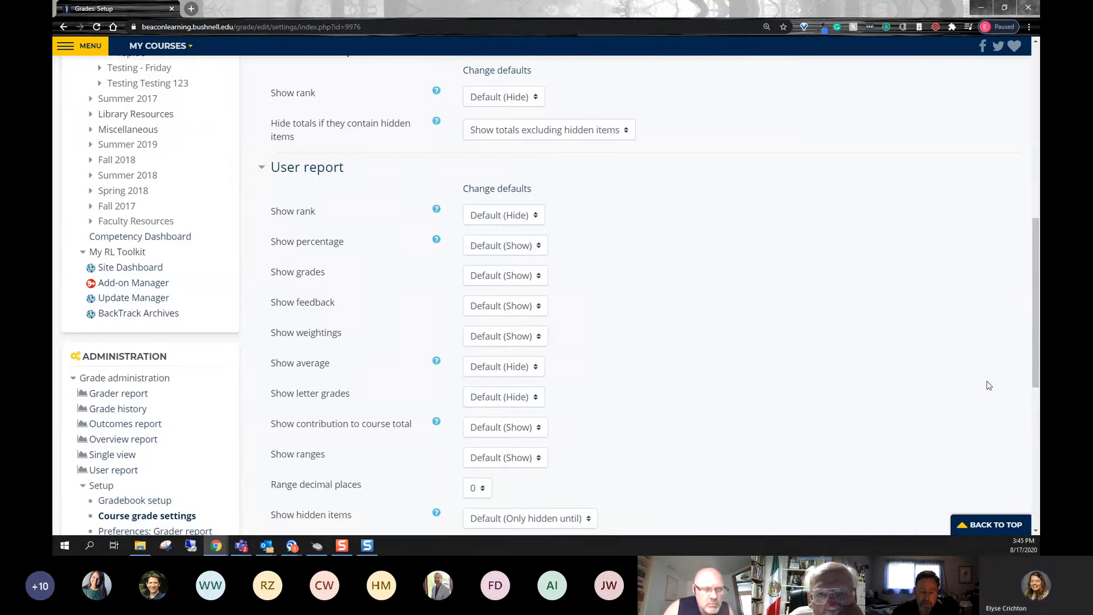
scroll(989, 385, down, 1)
triple_click(273, 494)
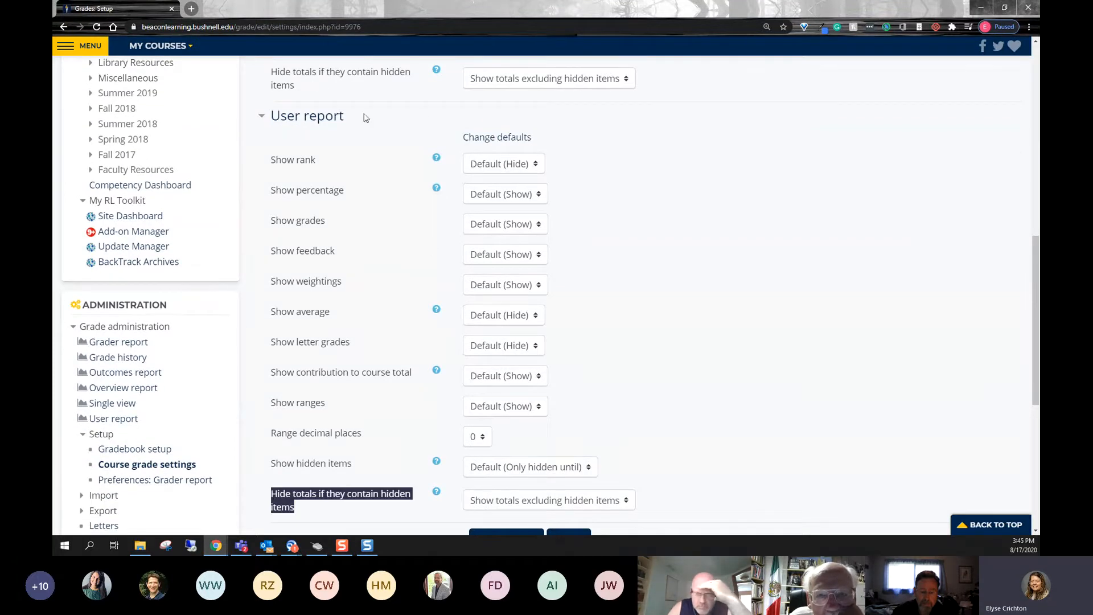
- Review the choices for hiding totals that contain hidden items above the User report section, keeping Show totals excluding hidden items
click(561, 109)
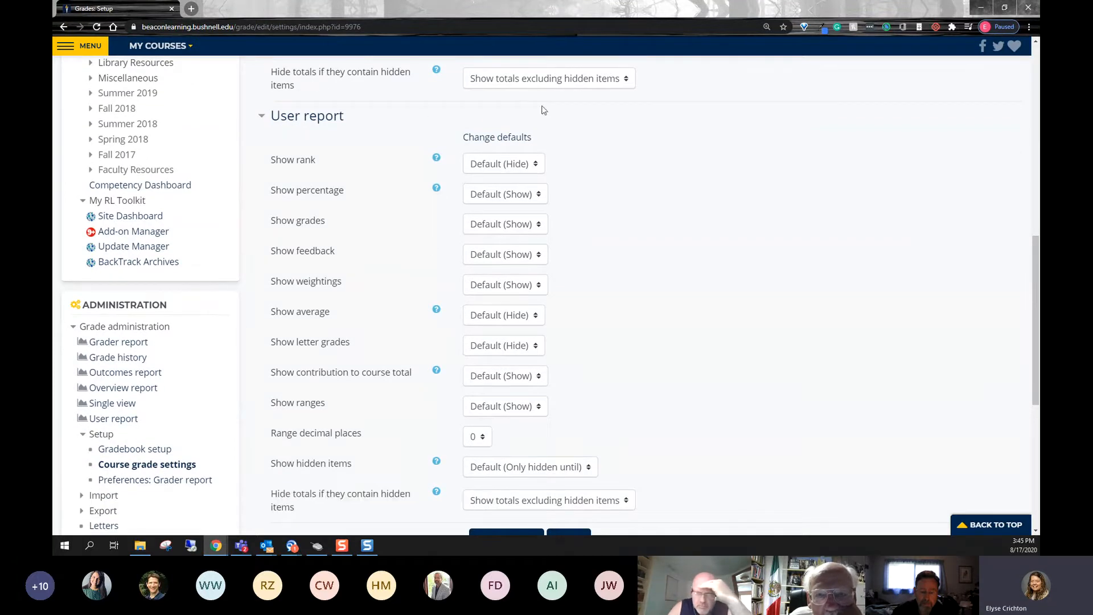
click(591, 86)
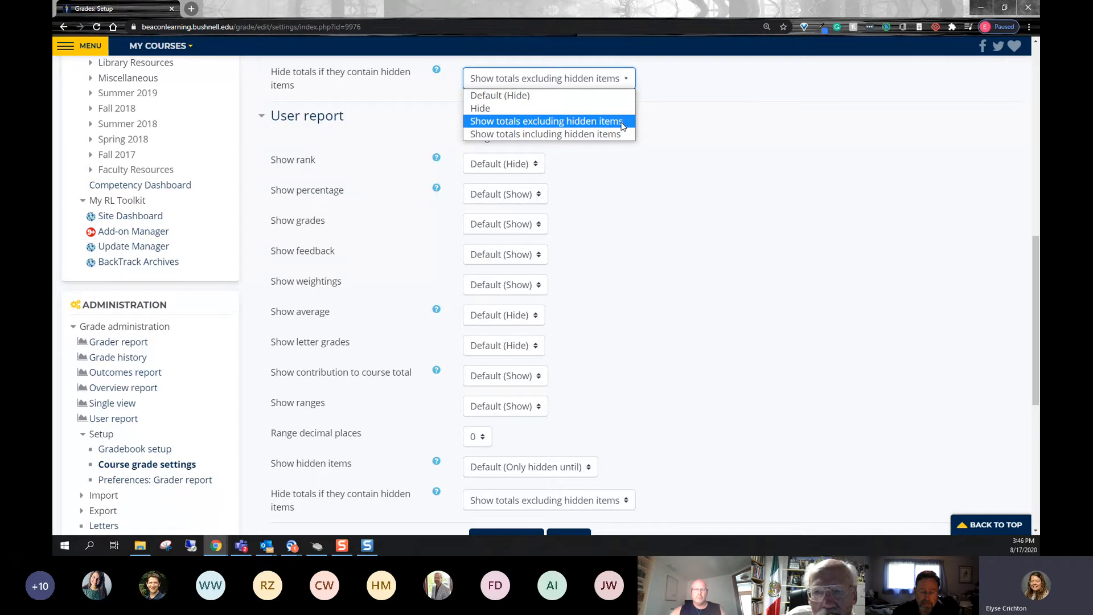
click(623, 121)
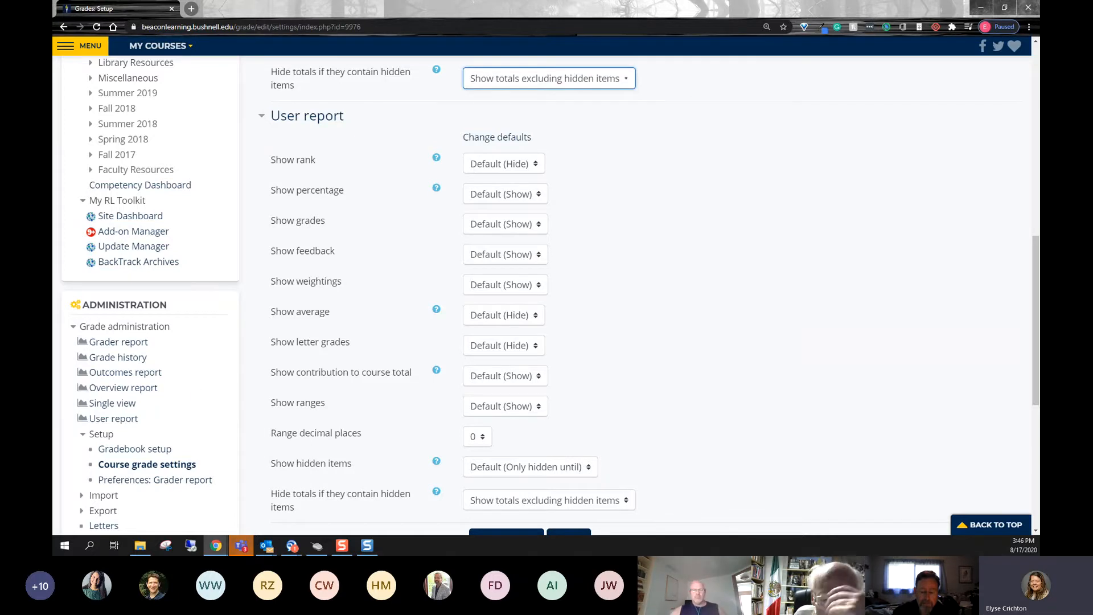
key(alt+Tab)
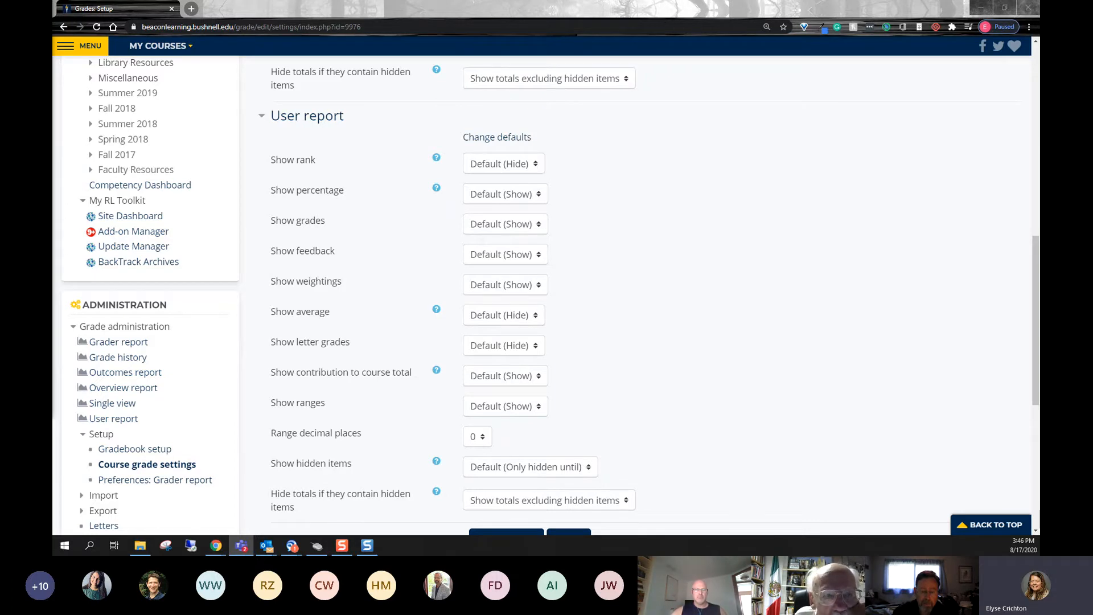
- Open the Grader report and examine the grade columns across the table, including Signature Assignment
scroll(429, 97, up, 15)
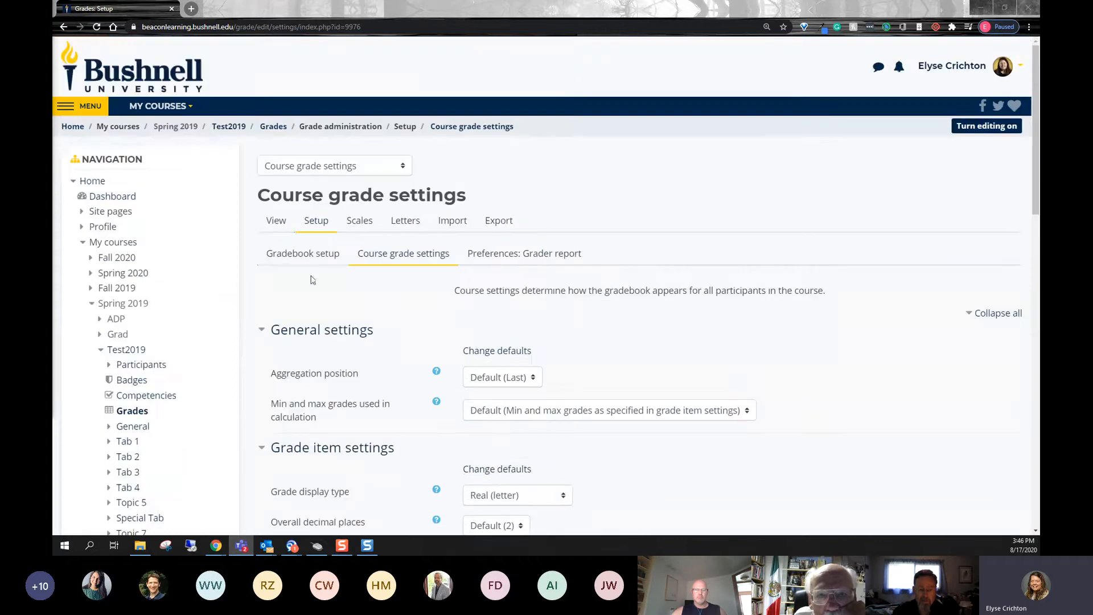
click(277, 223)
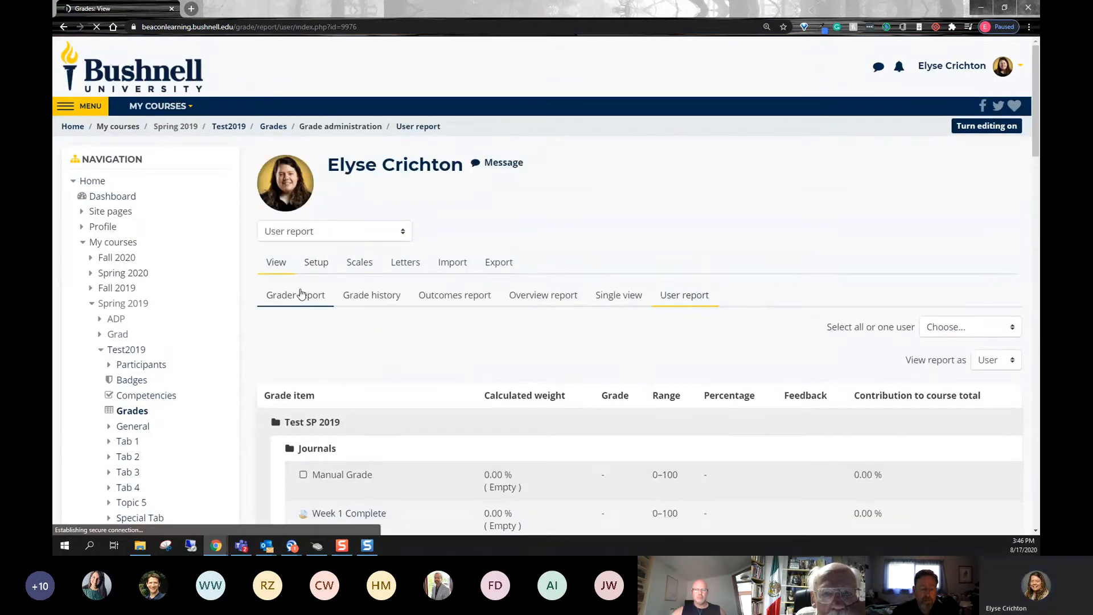
scroll(308, 285, down, 3)
click(310, 202)
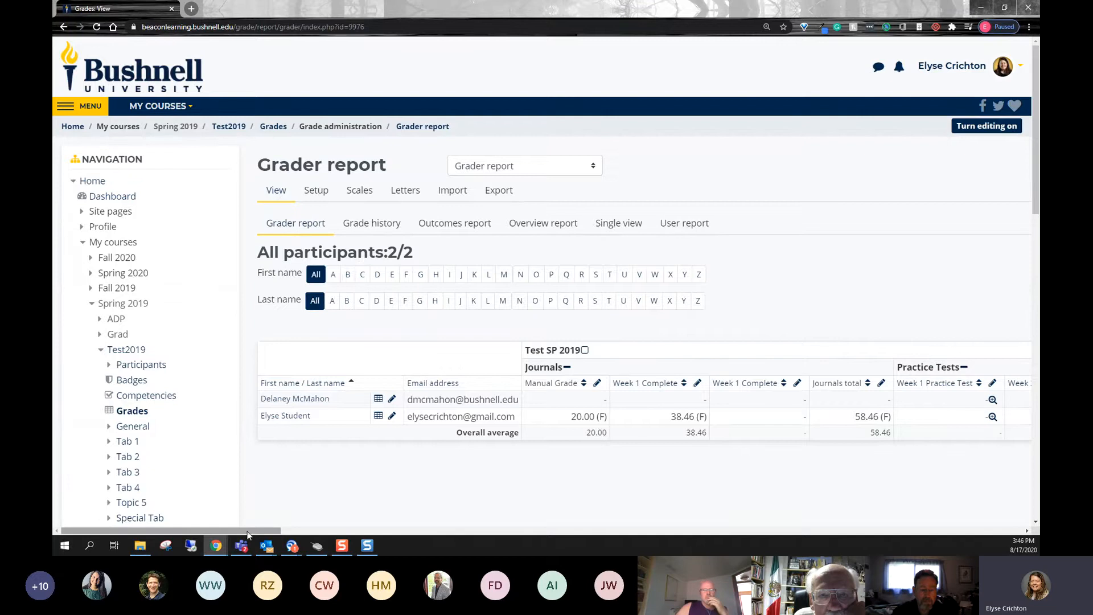
drag(223, 531, 732, 521)
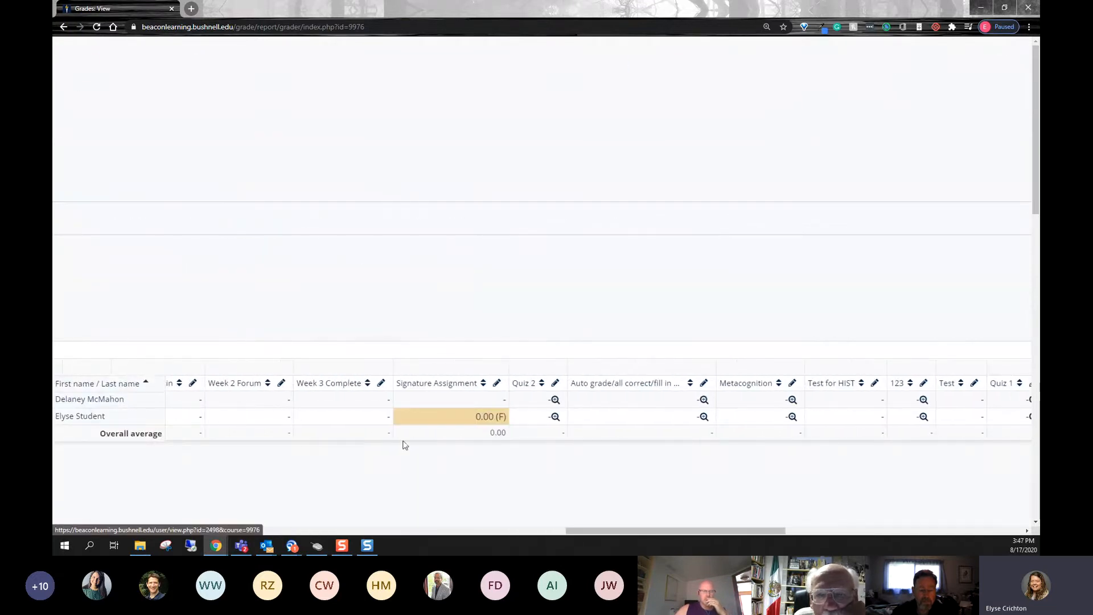
drag(606, 531, 93, 520)
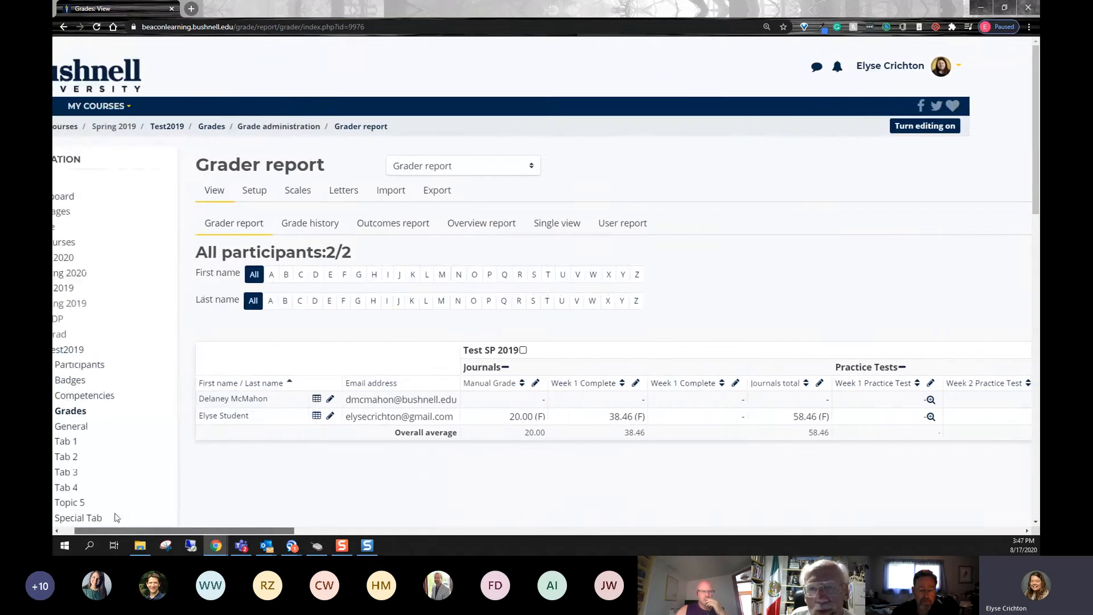
- Cycle the Test SP 2019 category through its full, aggregates-only and grades-only views, ending on aggregates only
click(523, 352)
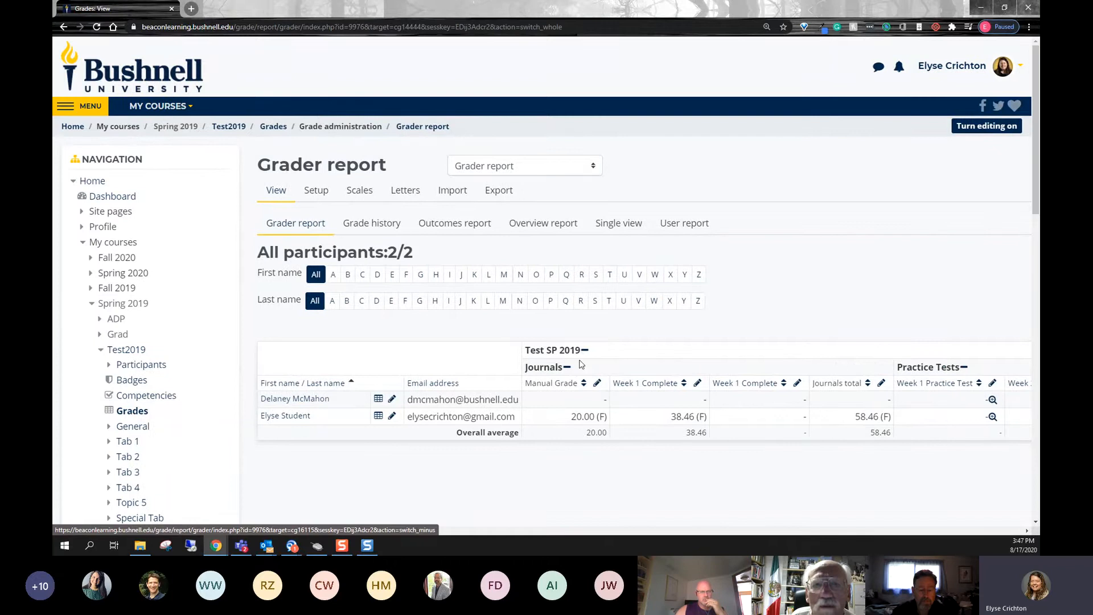
click(585, 351)
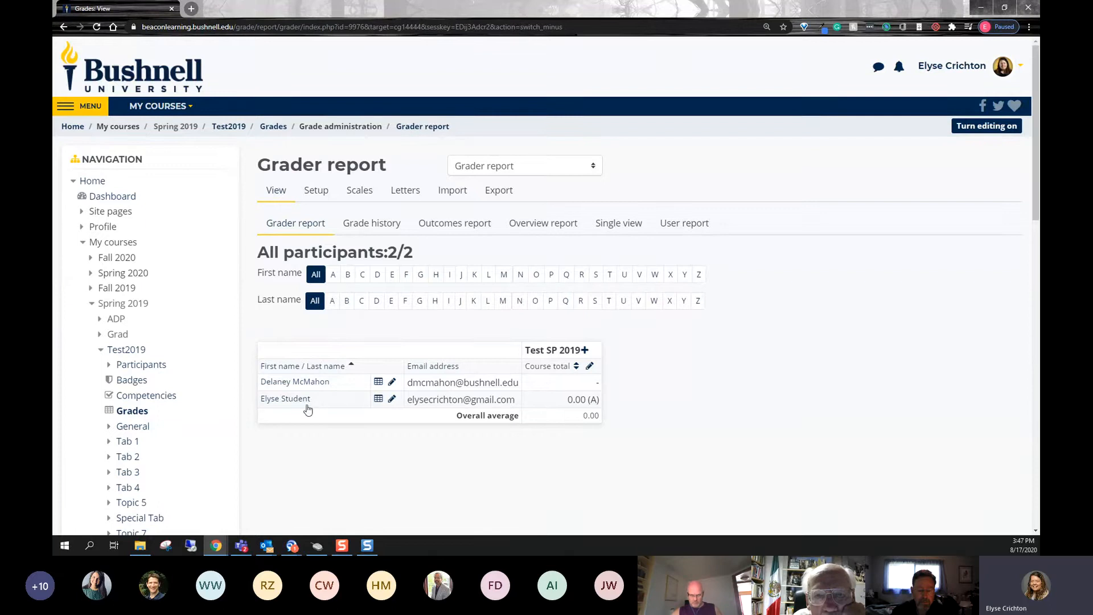
click(584, 350)
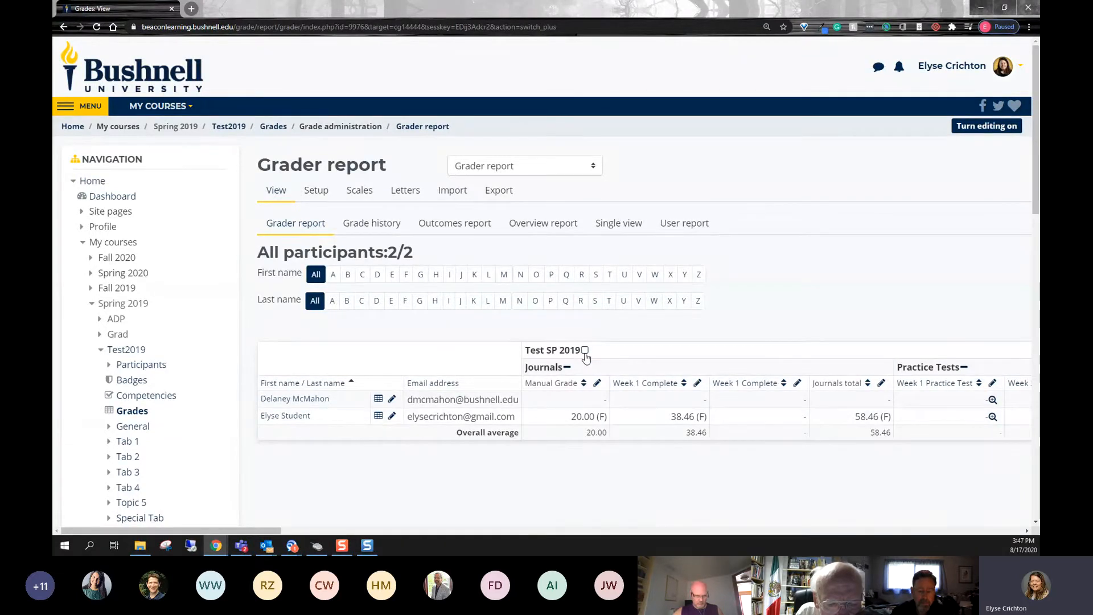
click(585, 352)
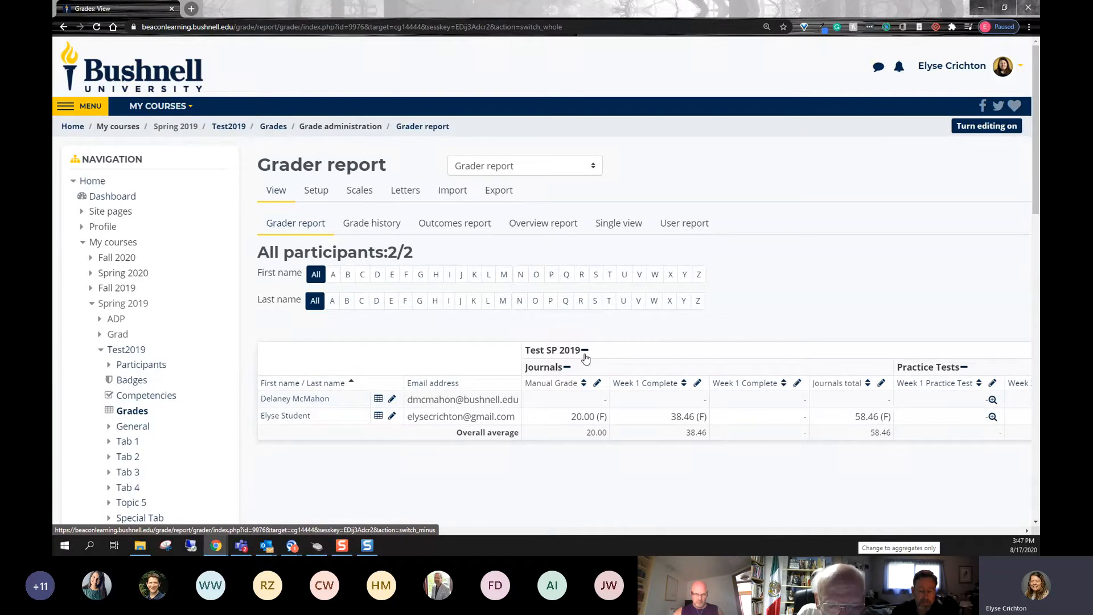
click(585, 355)
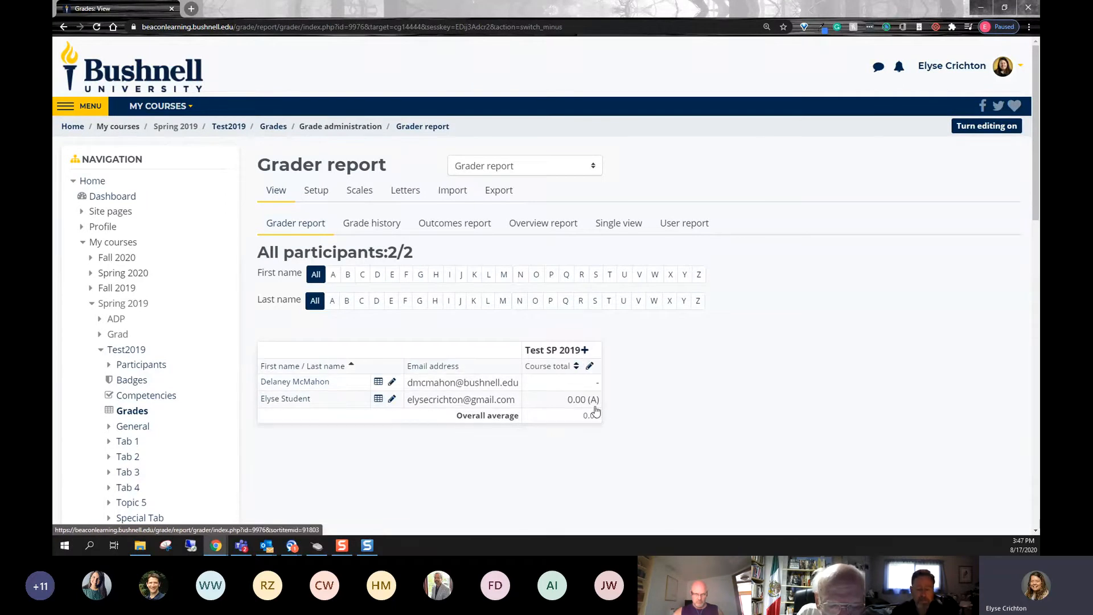
click(585, 351)
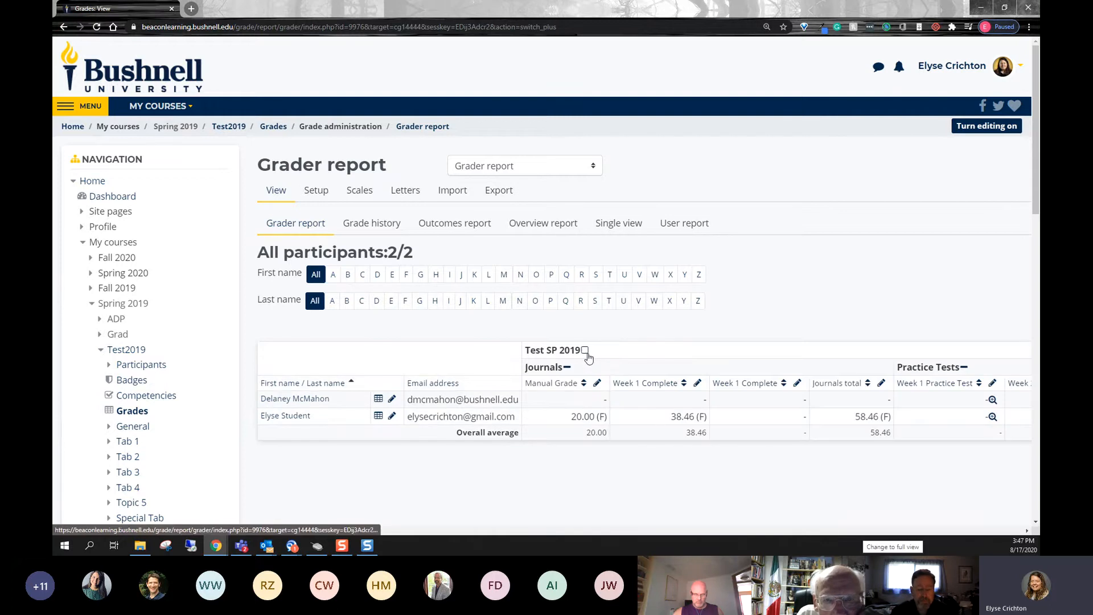
click(586, 352)
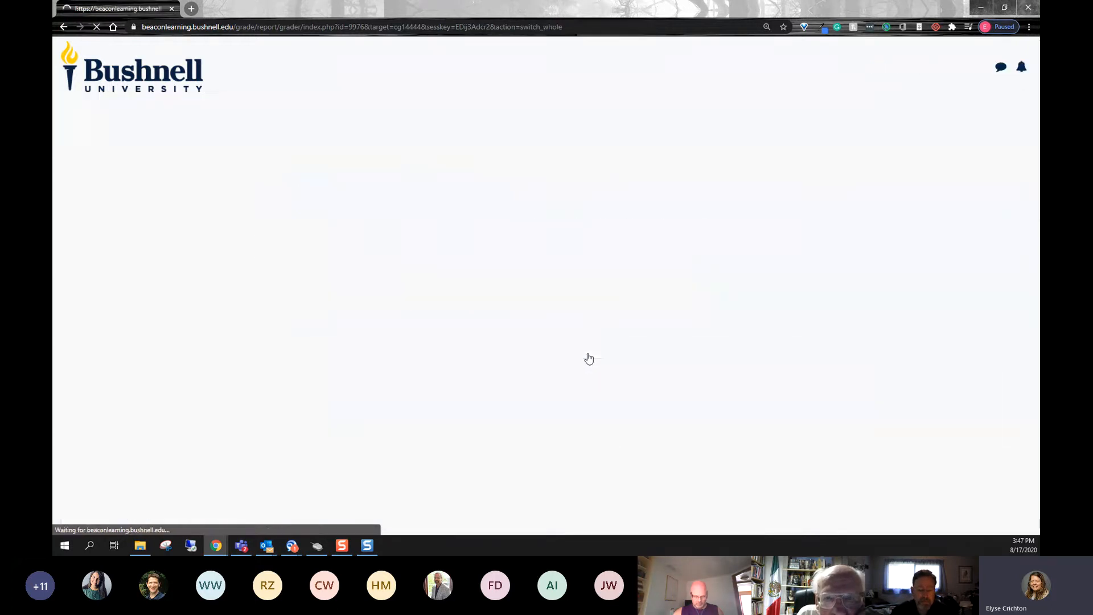
click(587, 353)
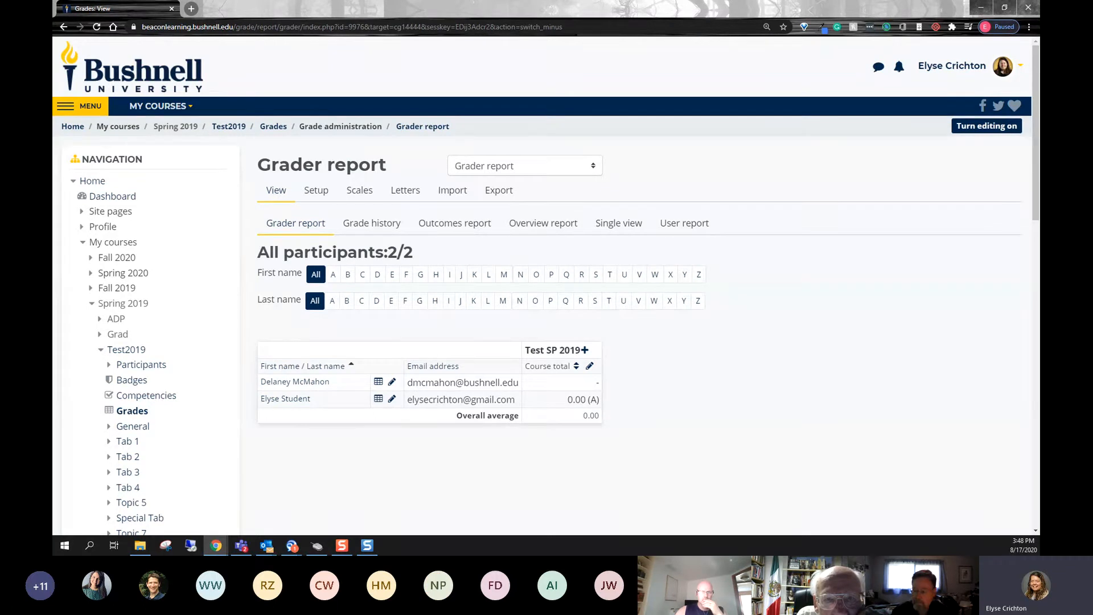
- Open the Signature Assignment grade item in Single view
click(614, 229)
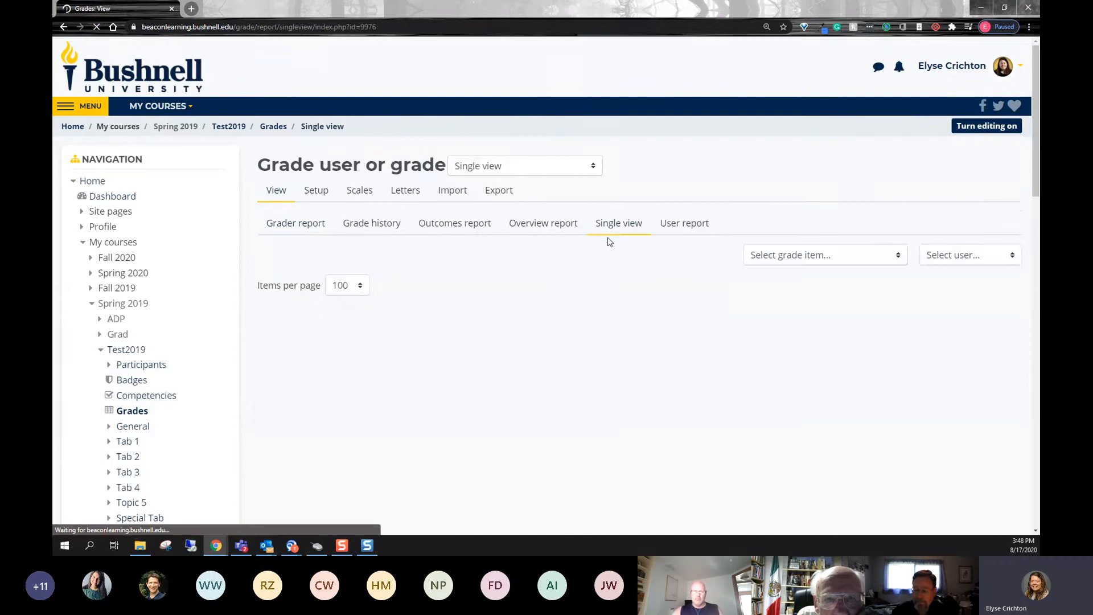
click(837, 260)
scroll(831, 387, down, 5)
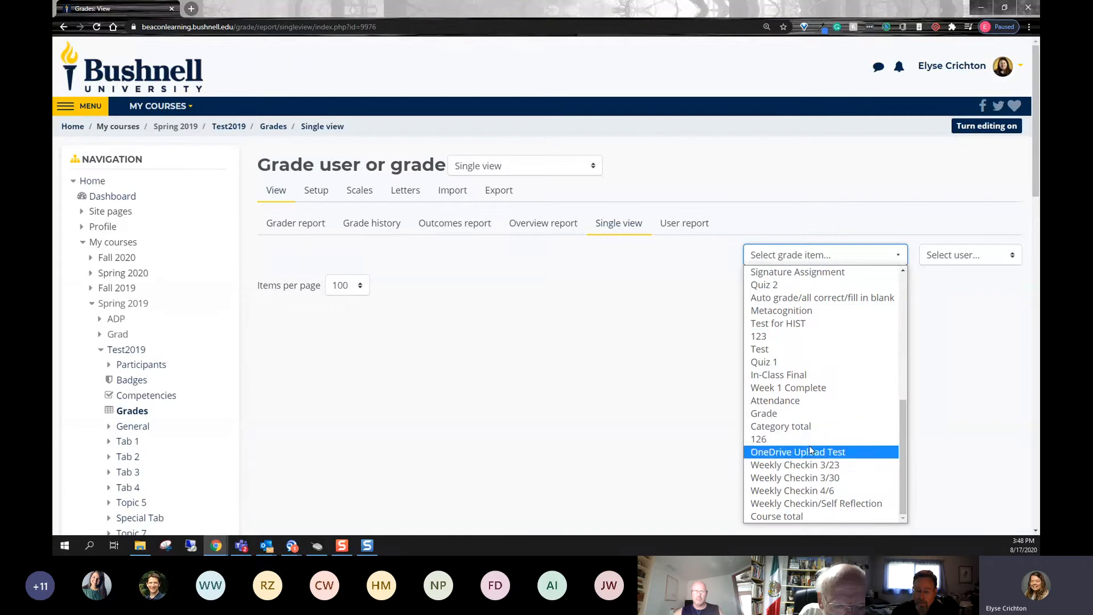
click(789, 276)
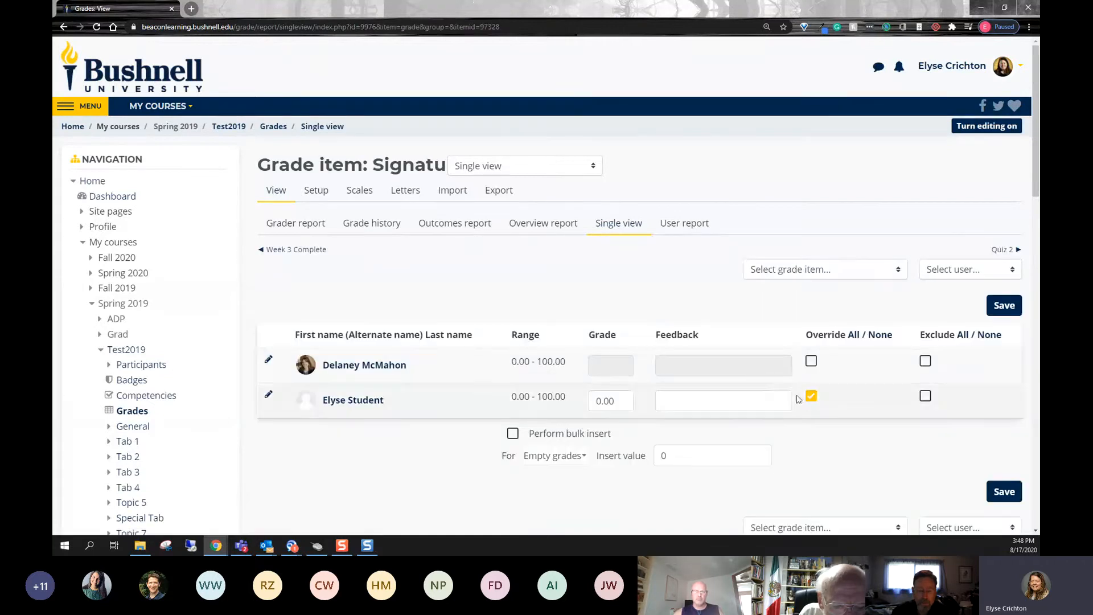
- Enable the override for all students on Signature Assignment and set both students' grades to 100
click(811, 396)
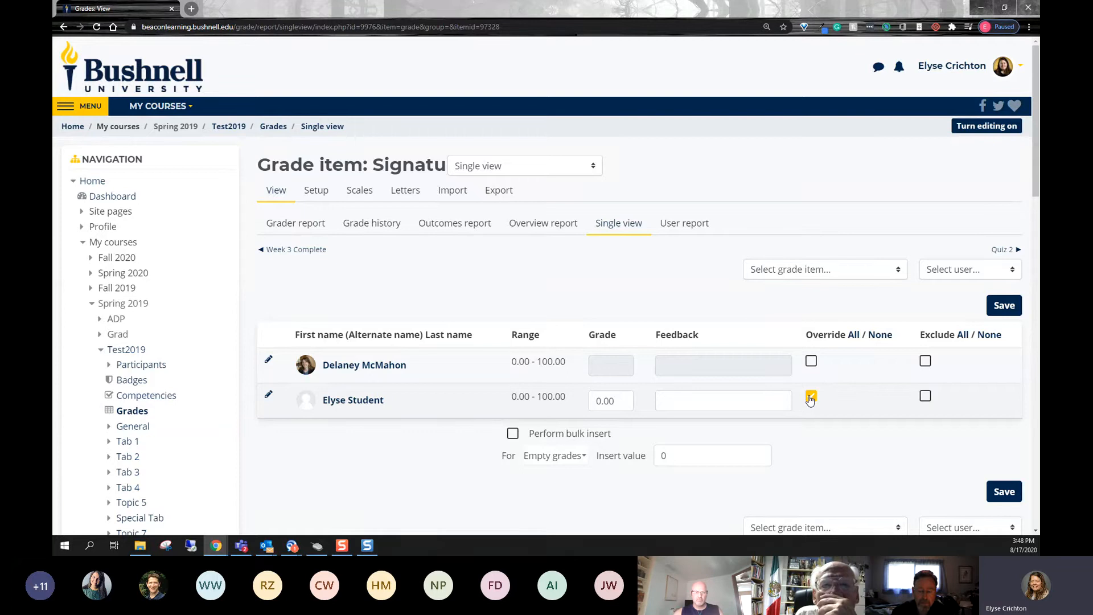
click(855, 340)
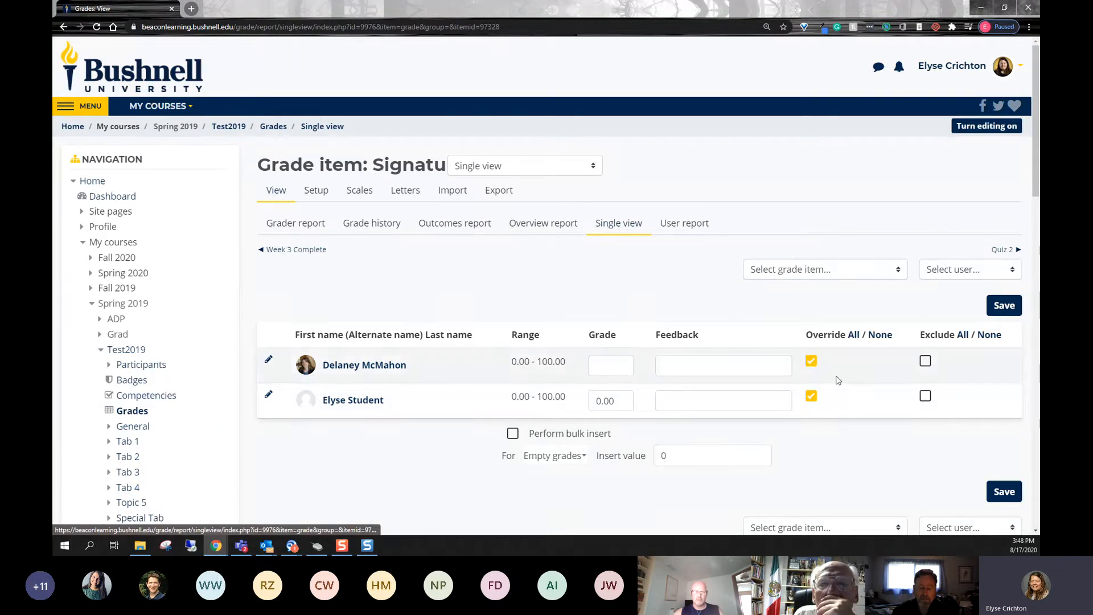
click(610, 363)
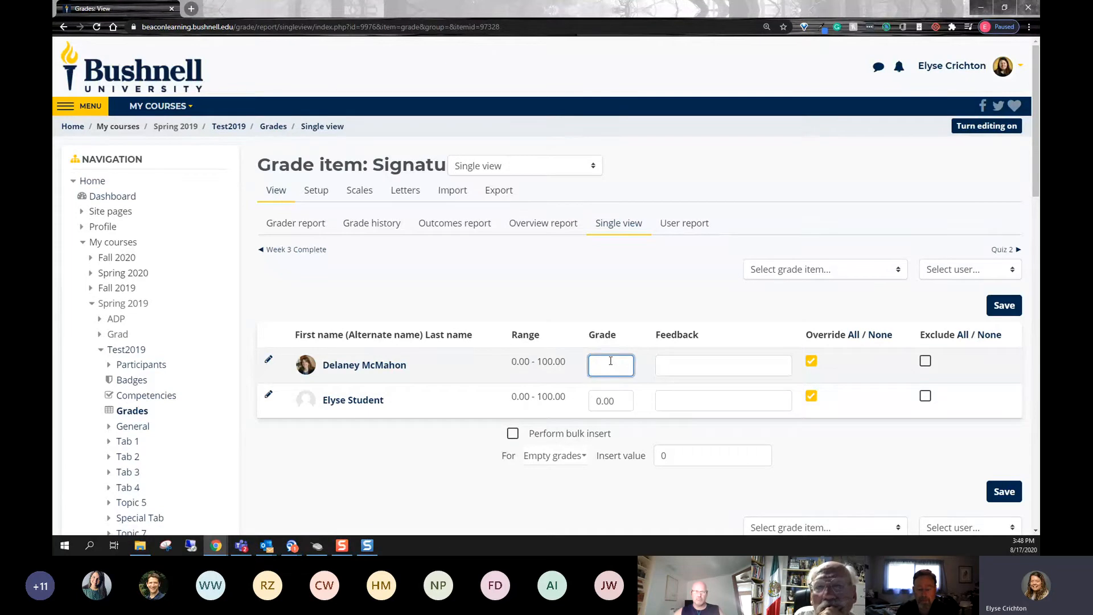
text(100)
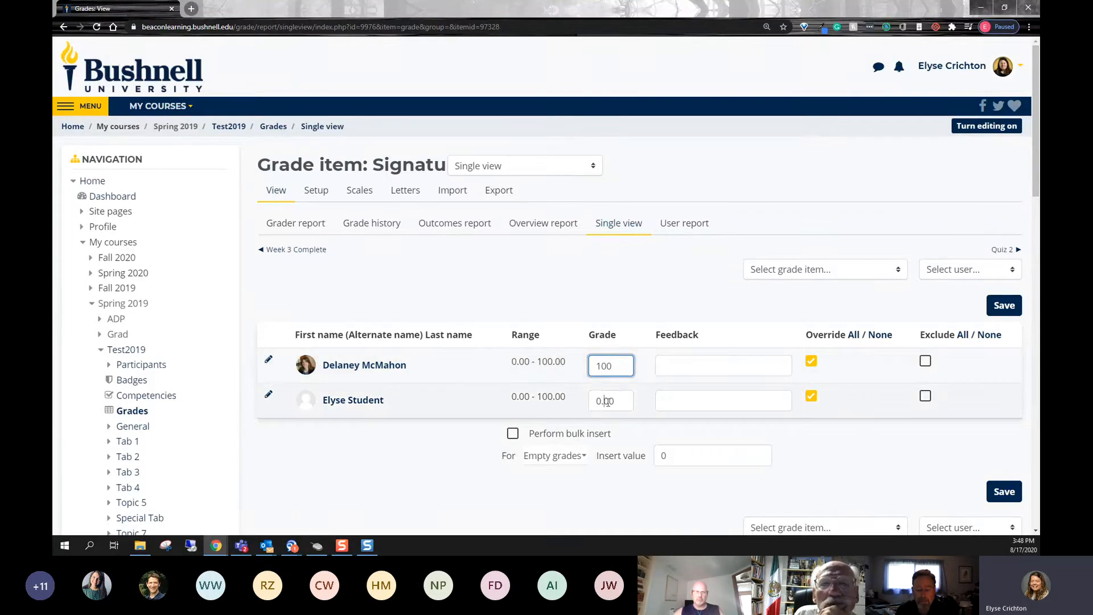
key(Tab)
text(100)
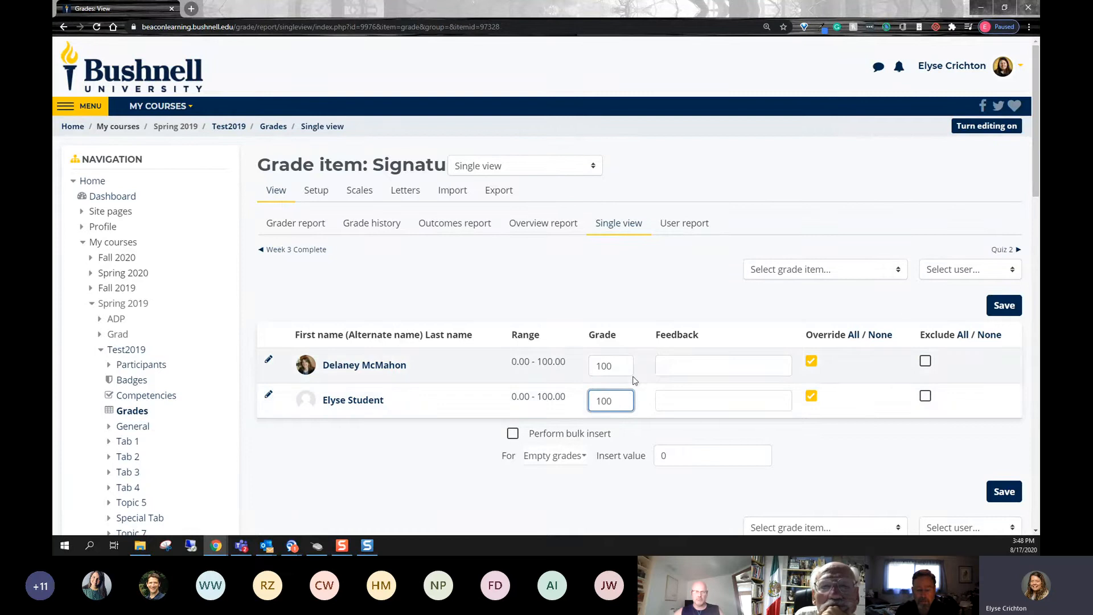
- Enter the feedback "See additional feedback in Taskstream." for the first student and copy it to the second student
click(694, 362)
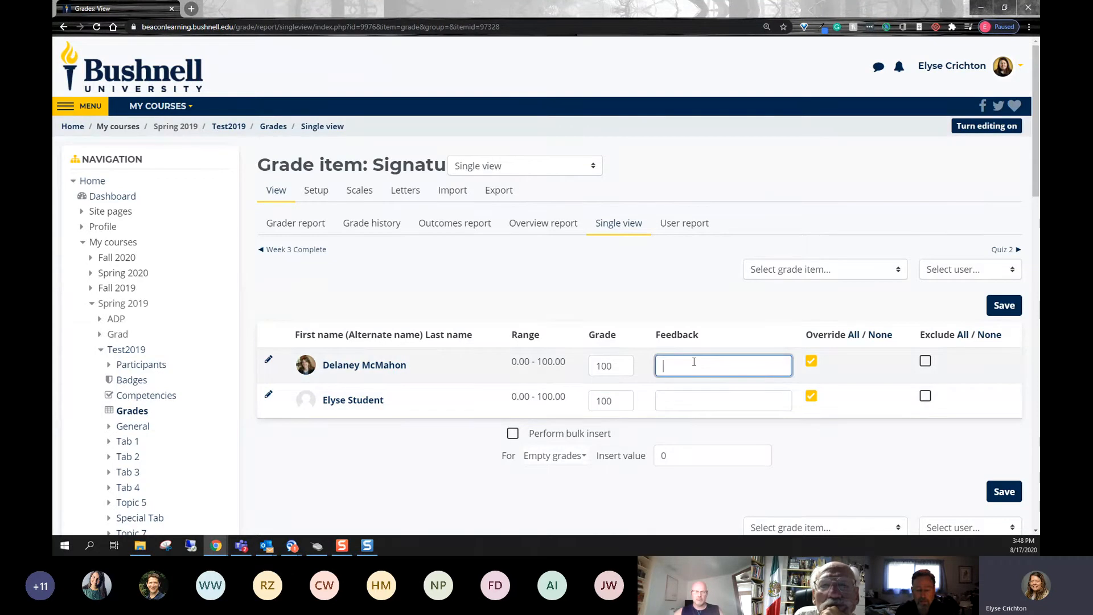
text(See additional)
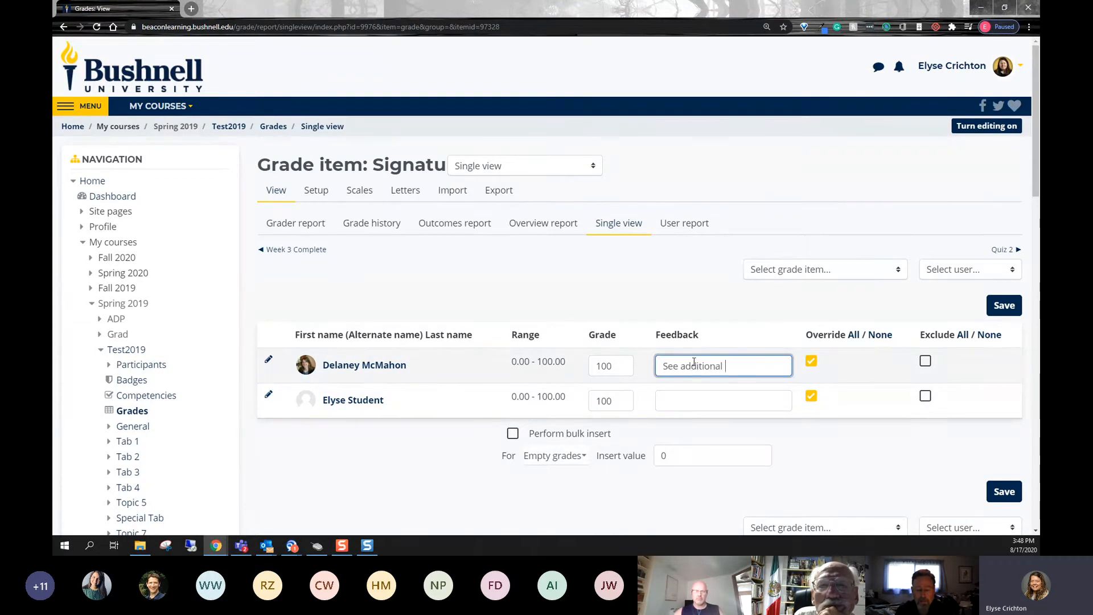
text( feedback in)
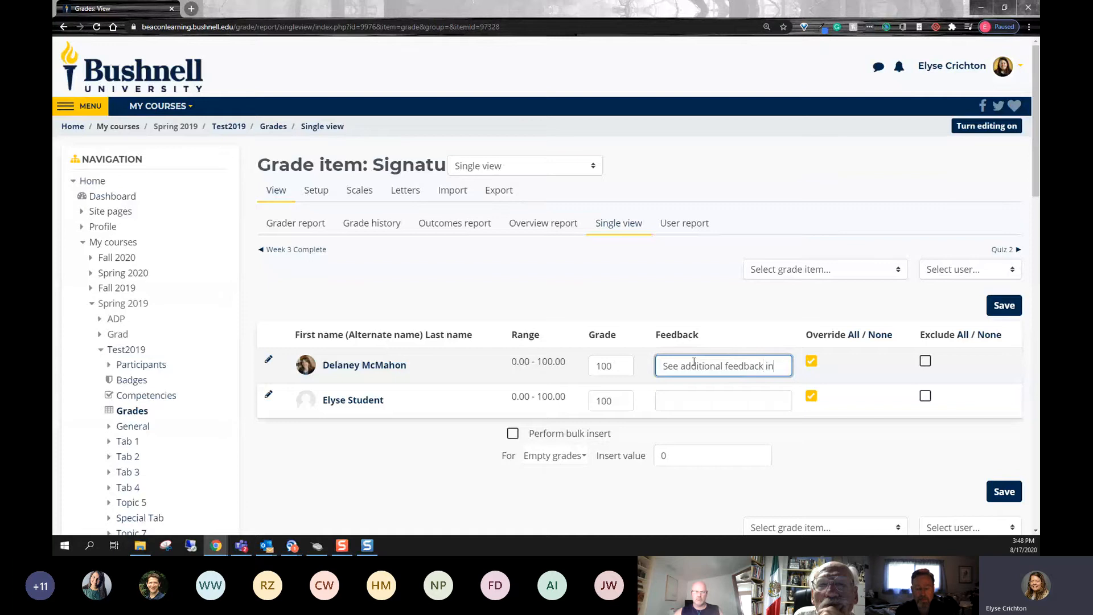
text( Taskstream.)
key(ctrl+a)
key(ctrl+c)
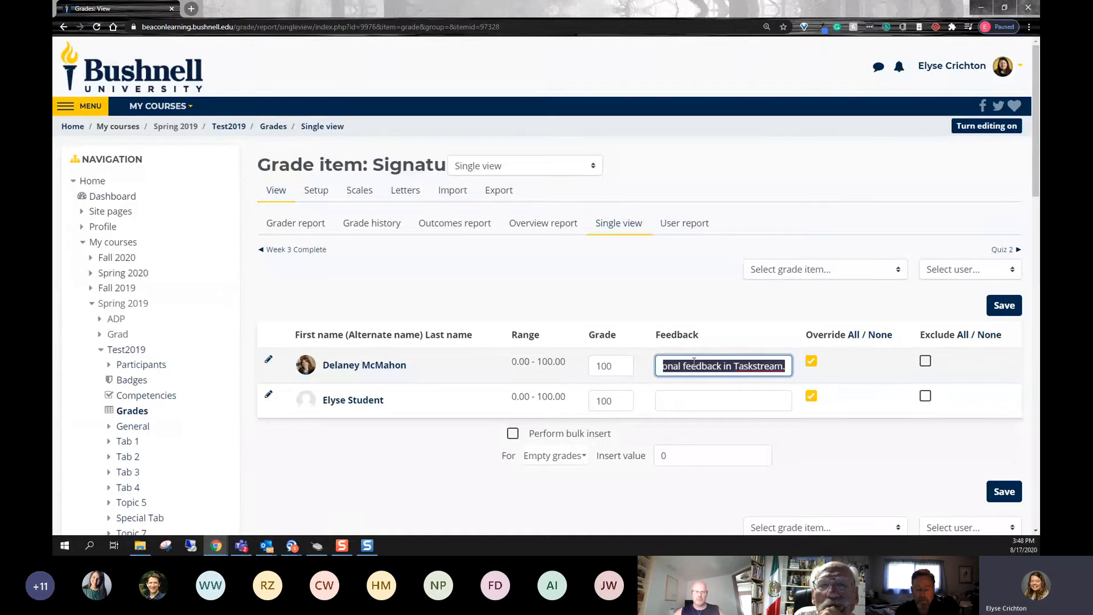
click(693, 403)
key(ctrl+v)
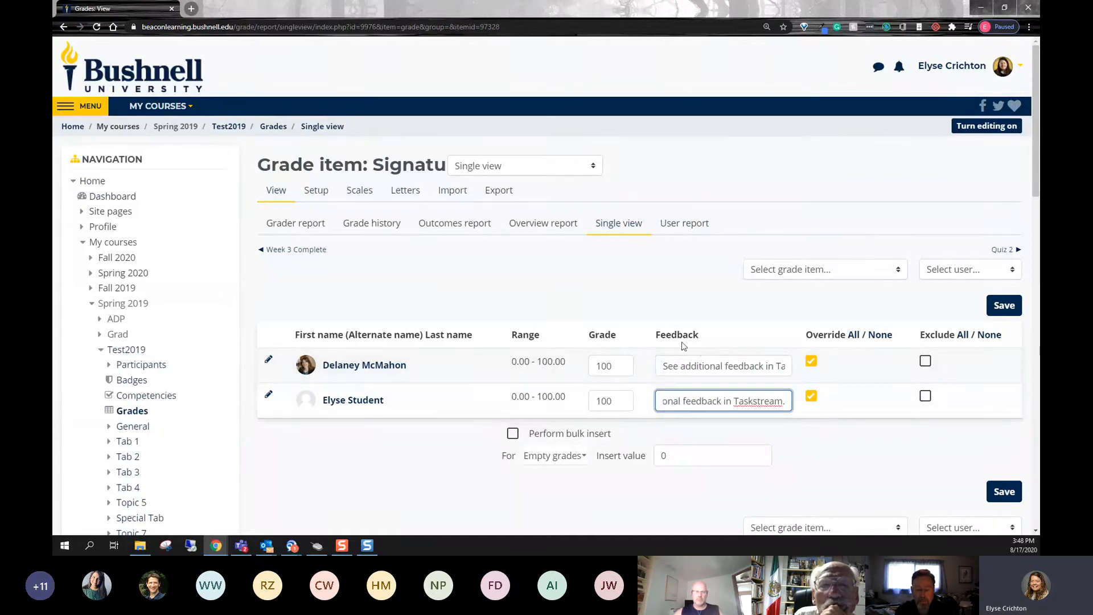
click(704, 439)
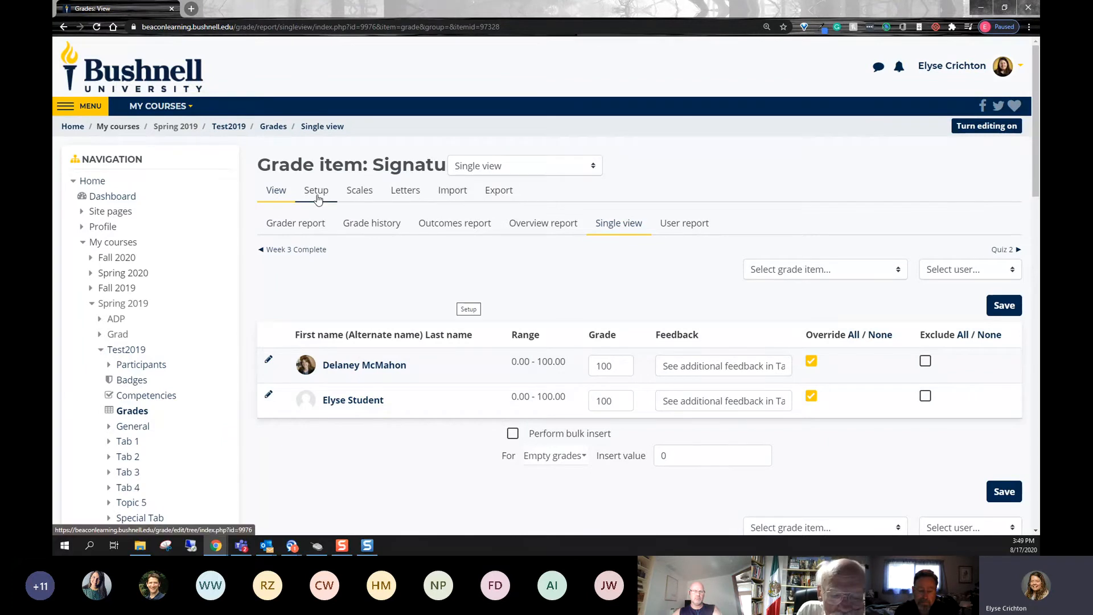
- Enable Perform bulk insert and remove the override for the second student
click(515, 438)
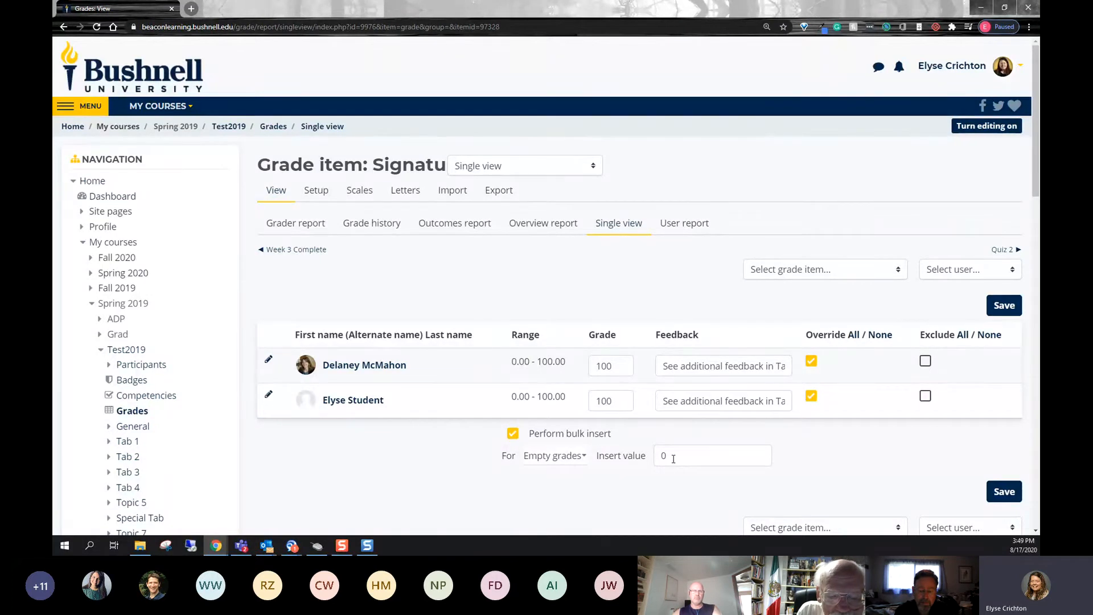
click(624, 400)
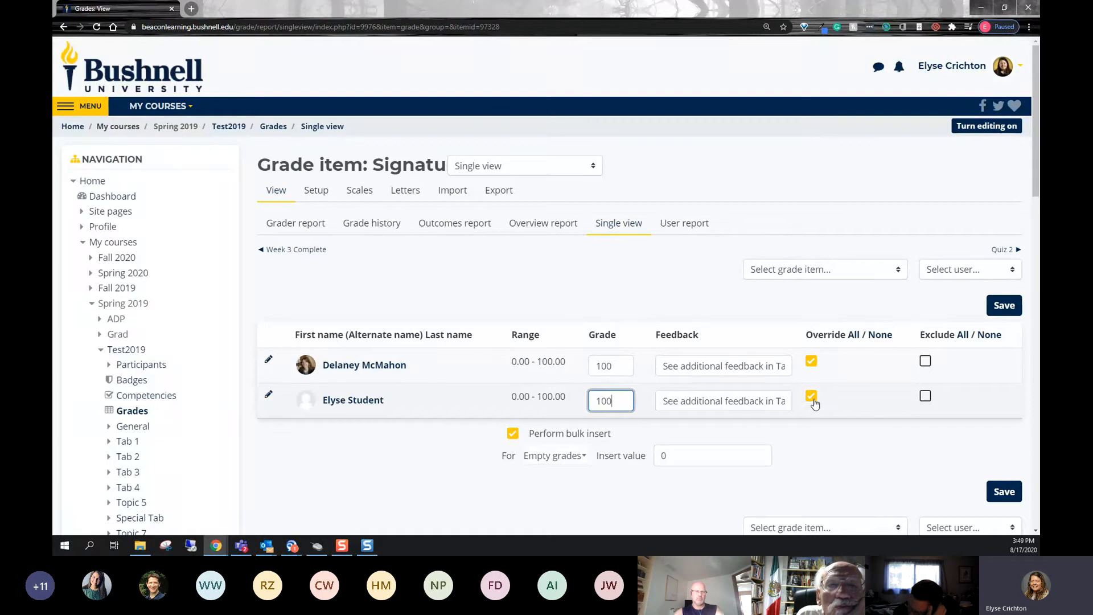
click(812, 397)
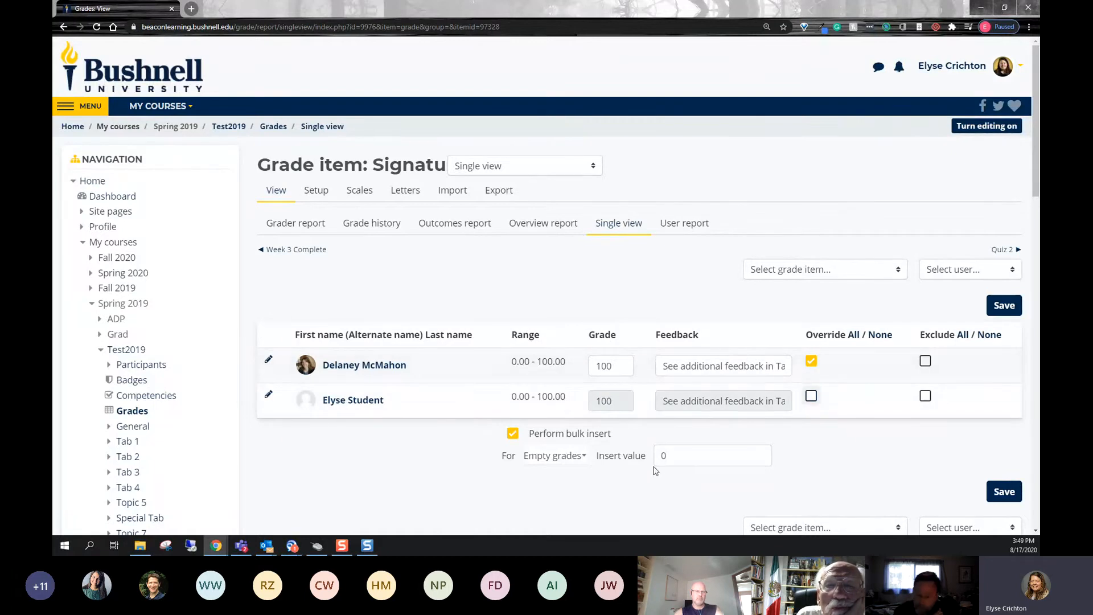
scroll(781, 428, down, 1)
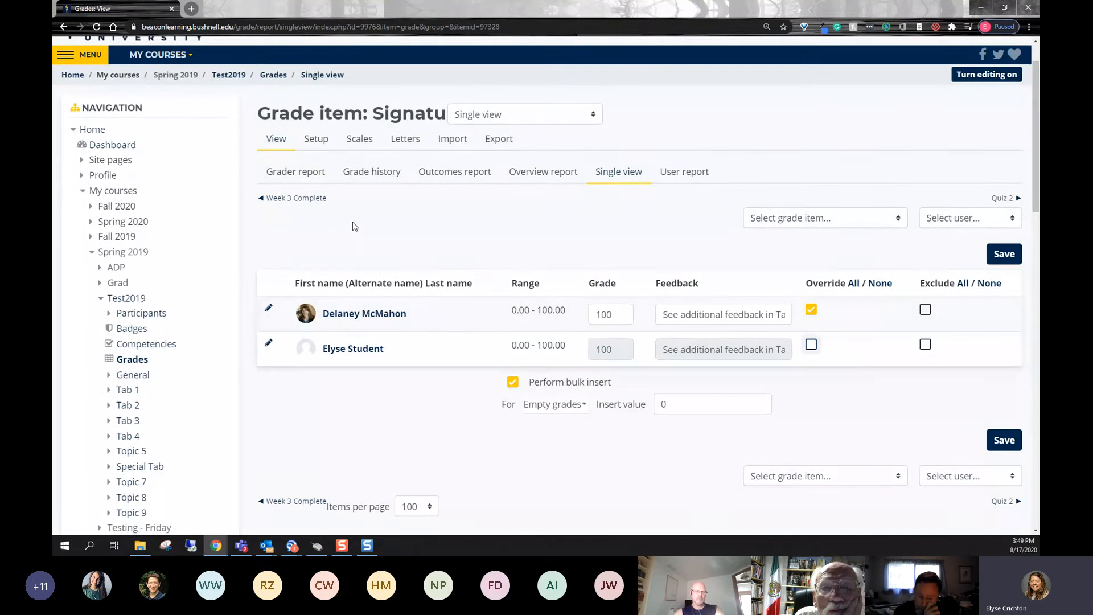
- Open the Gradebook setup page and examine the Journals category's grade items and the extra credit marker beside the maximum grade
click(317, 140)
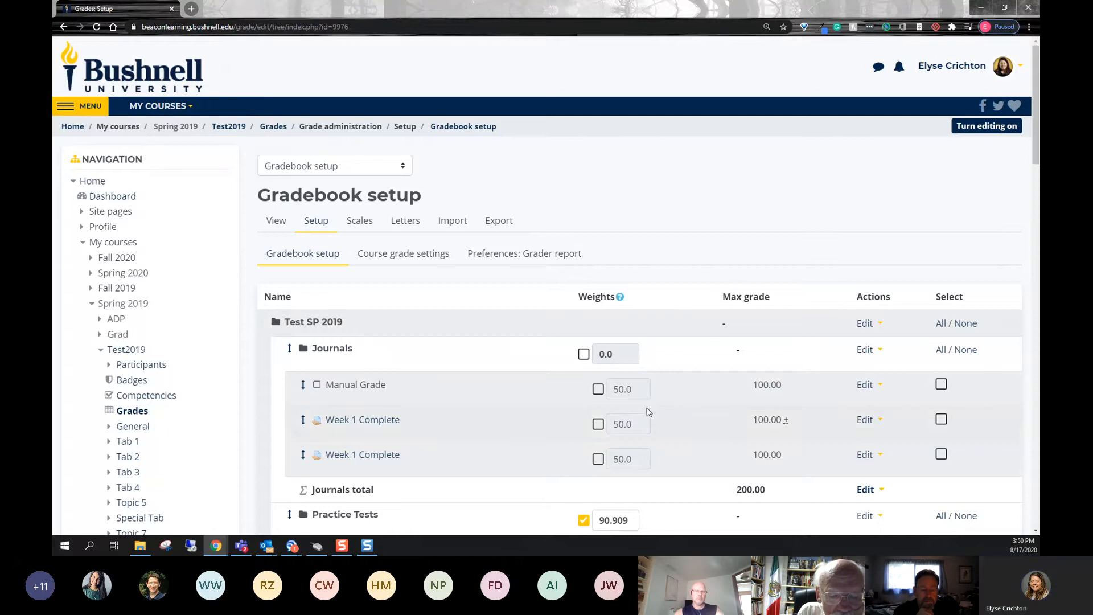
scroll(640, 378, down, 3)
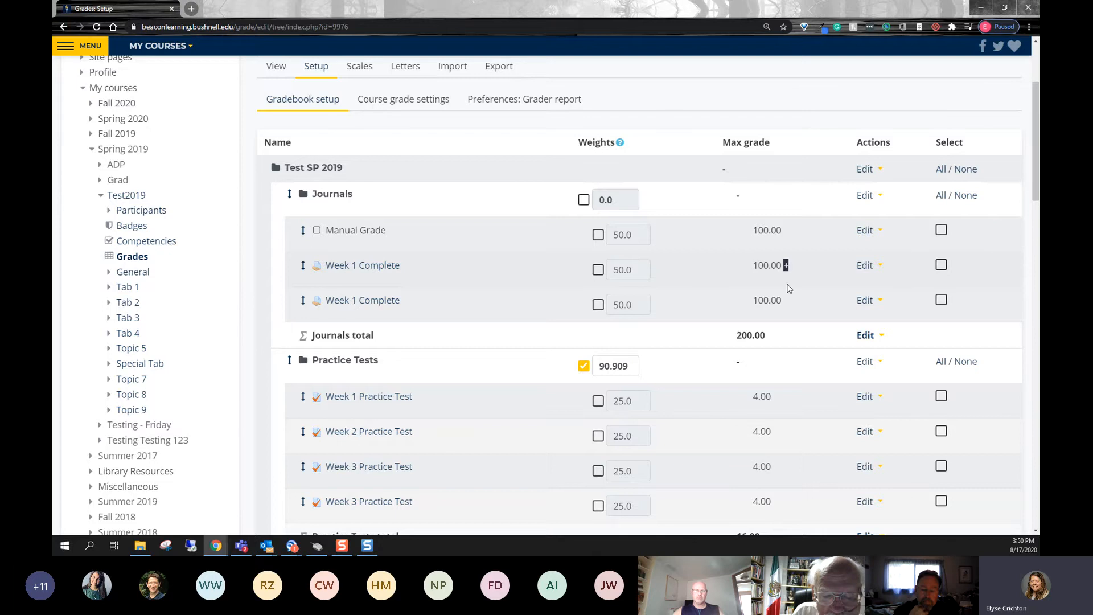
key(ctrl+plus)
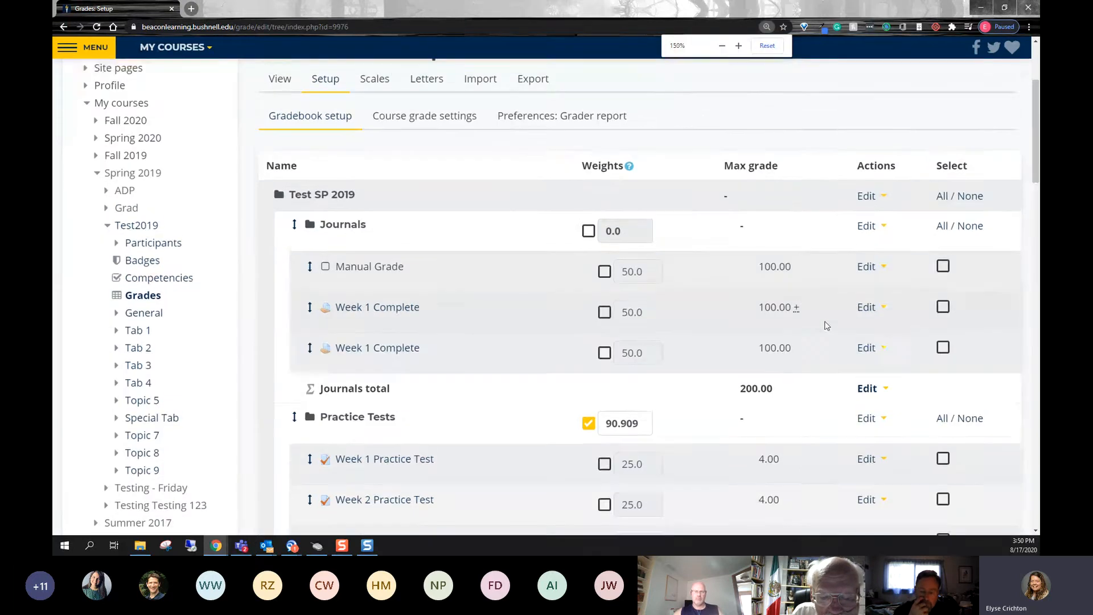
key(ctrl+plus)
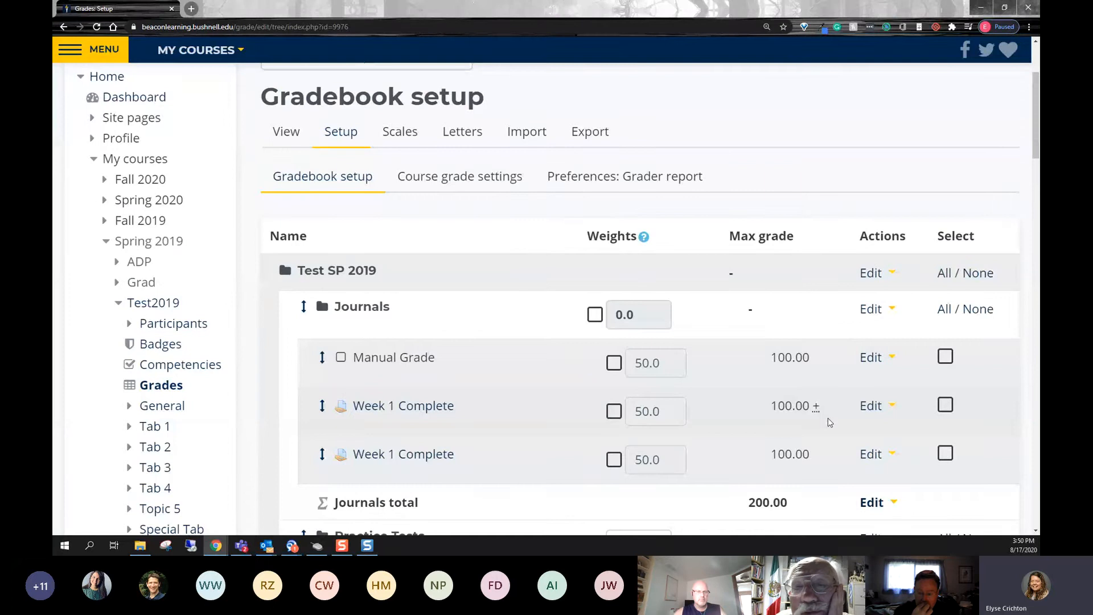
key(ctrl+minus)
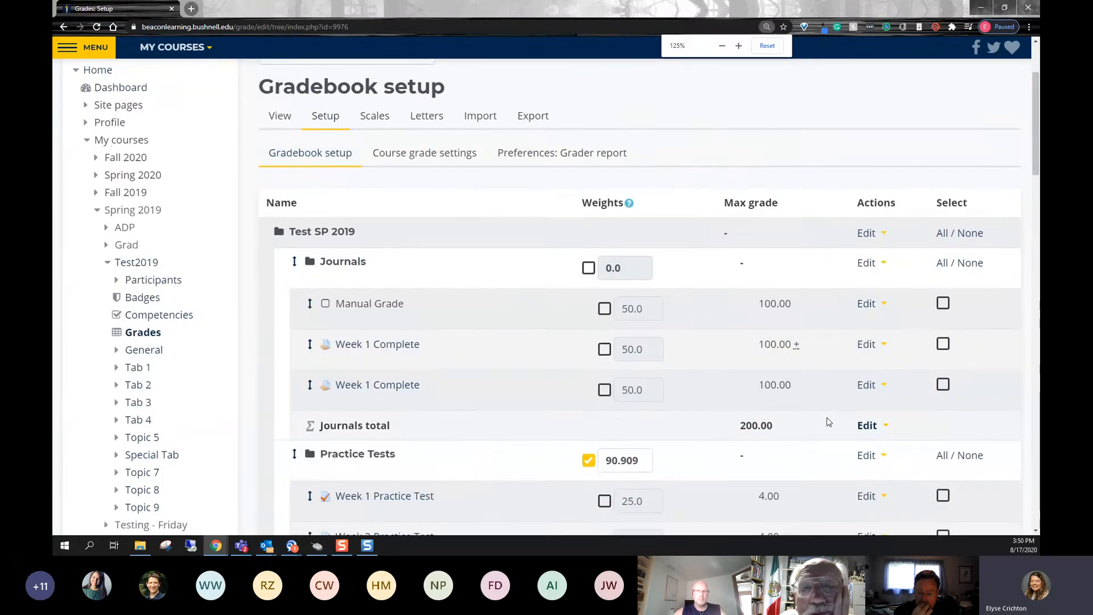
scroll(828, 421, down, 1)
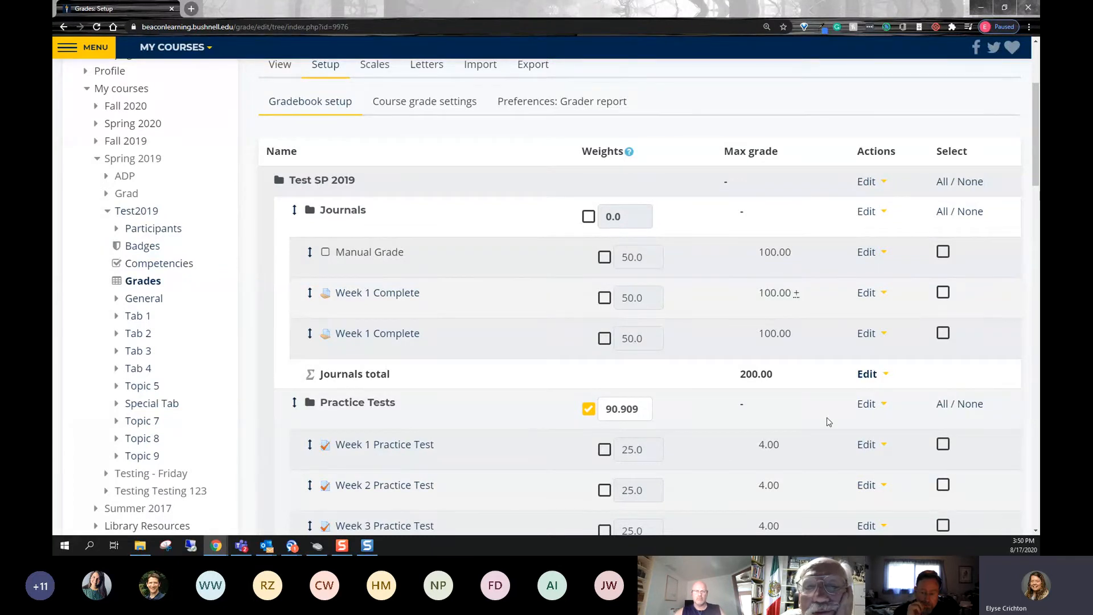
- Open the settings of the first Week 1 Complete item in Journals, review its Extra credit option and save the form
click(868, 293)
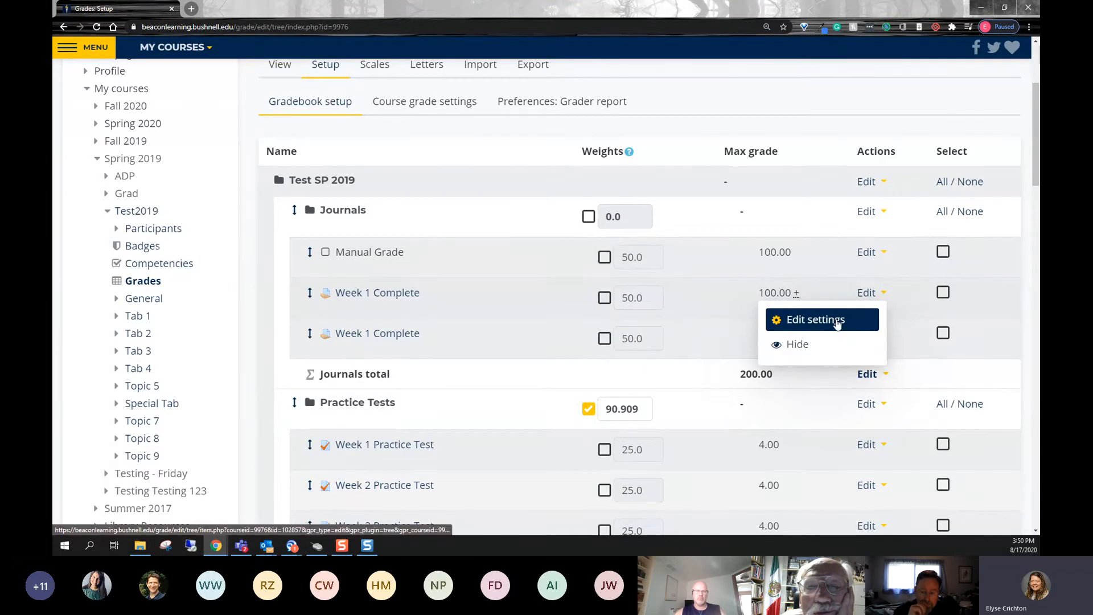
click(837, 321)
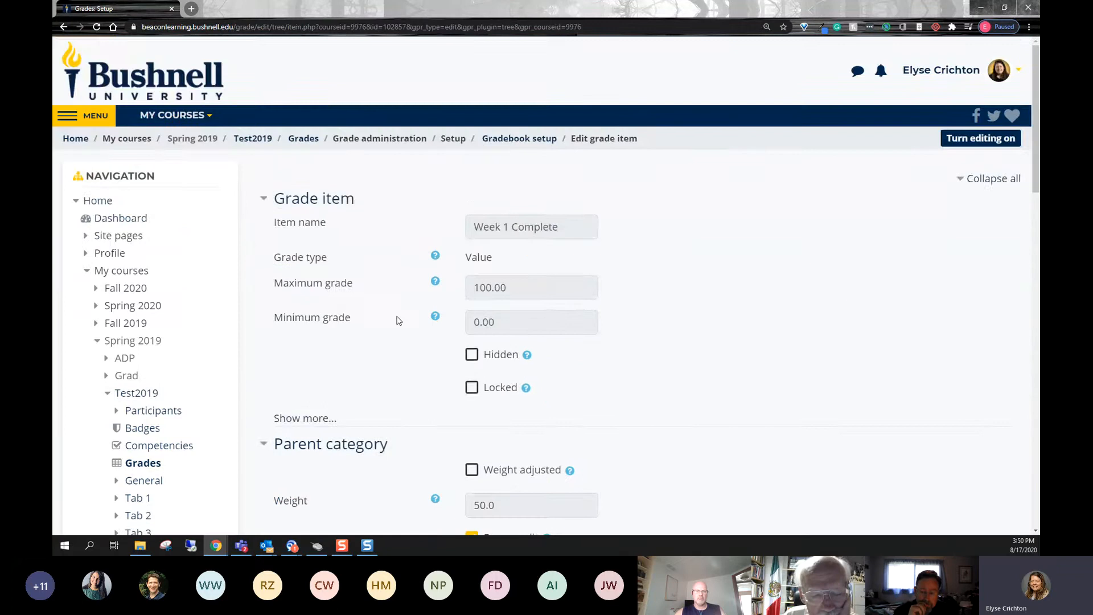
scroll(399, 321, down, 5)
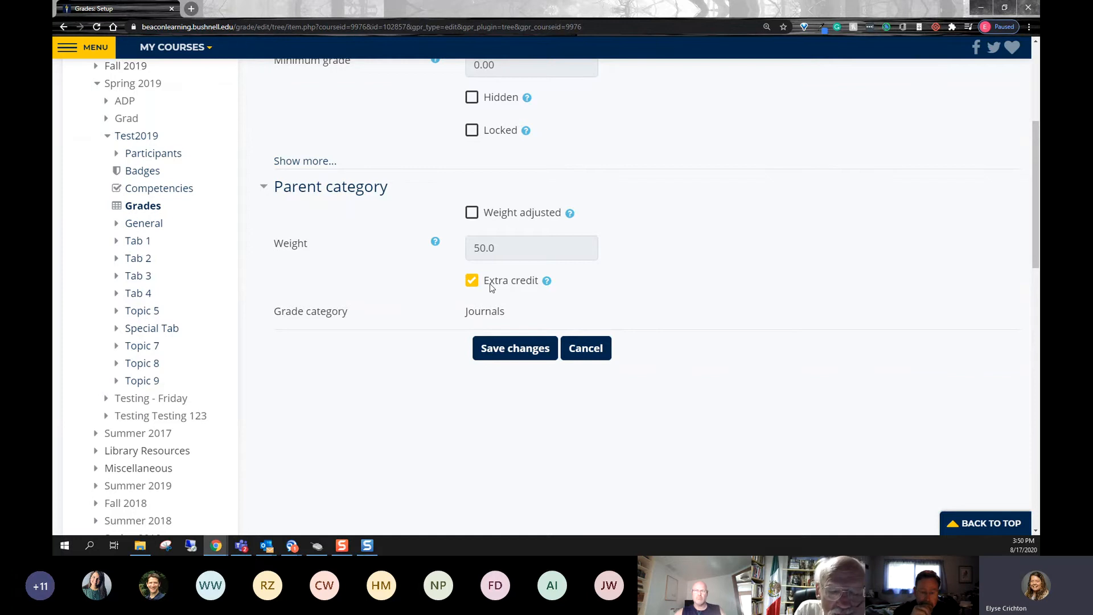
scroll(518, 350, up, 1)
click(517, 399)
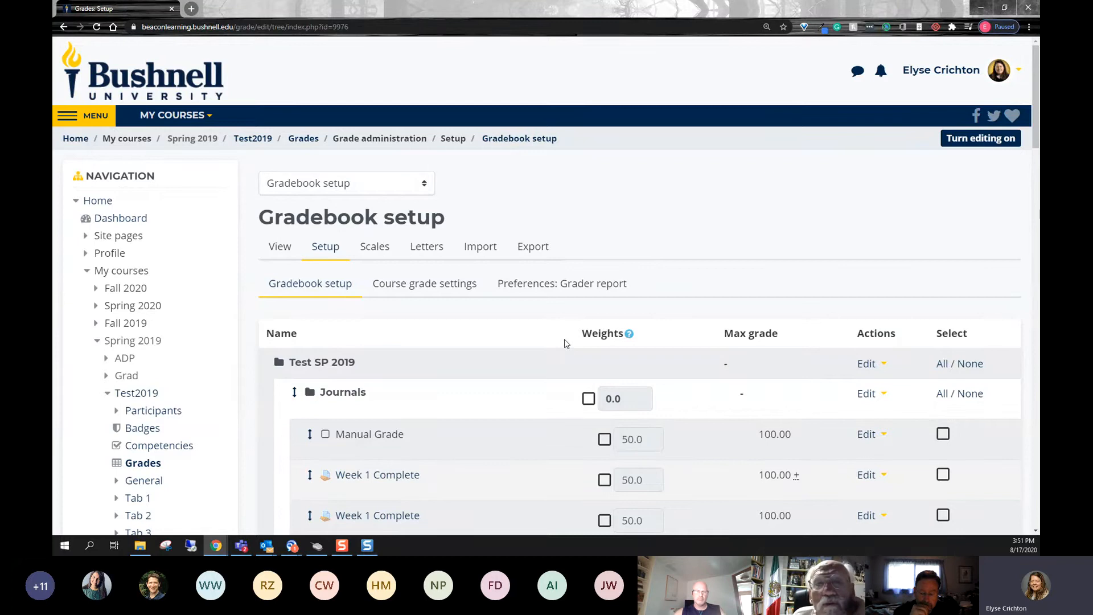
- Try removing the manual weight adjustment from the Practice Tests category
scroll(563, 348, down, 2)
scroll(567, 347, down, 1)
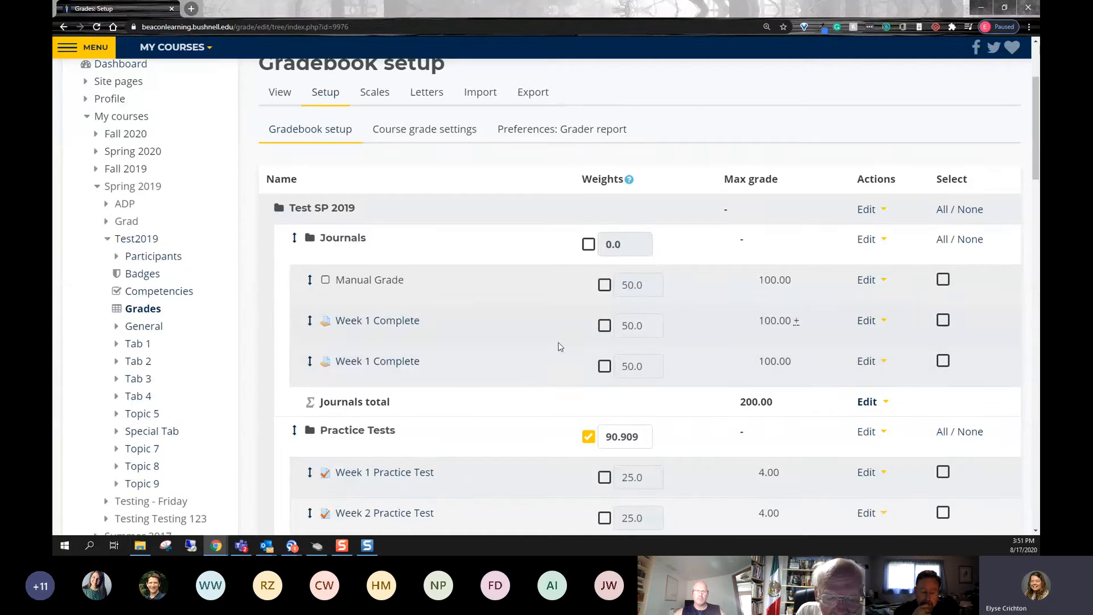
scroll(561, 348, down, 1)
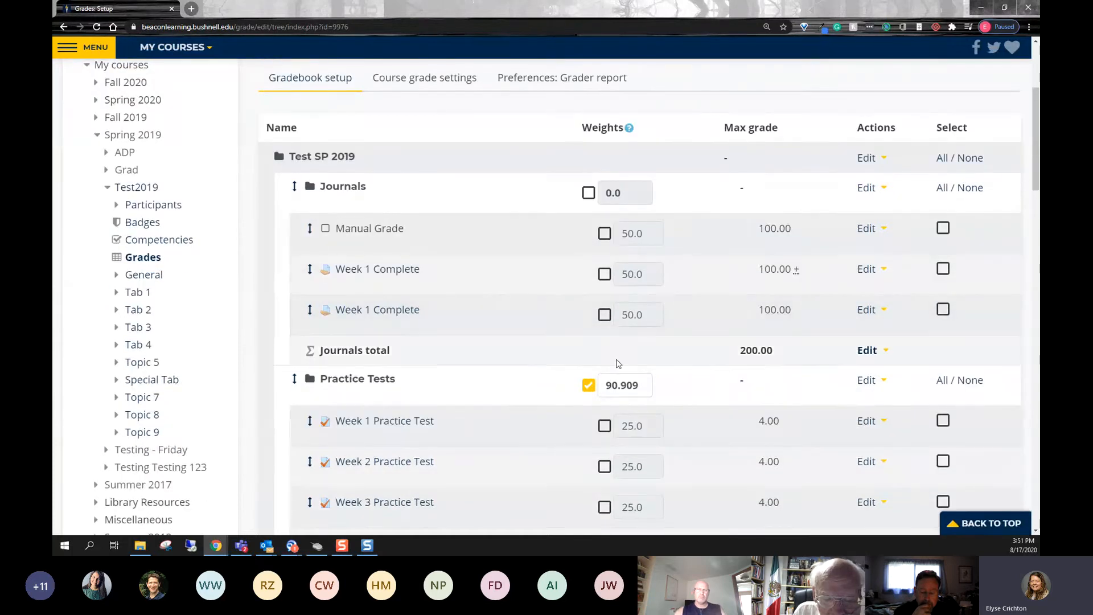
double_click(624, 385)
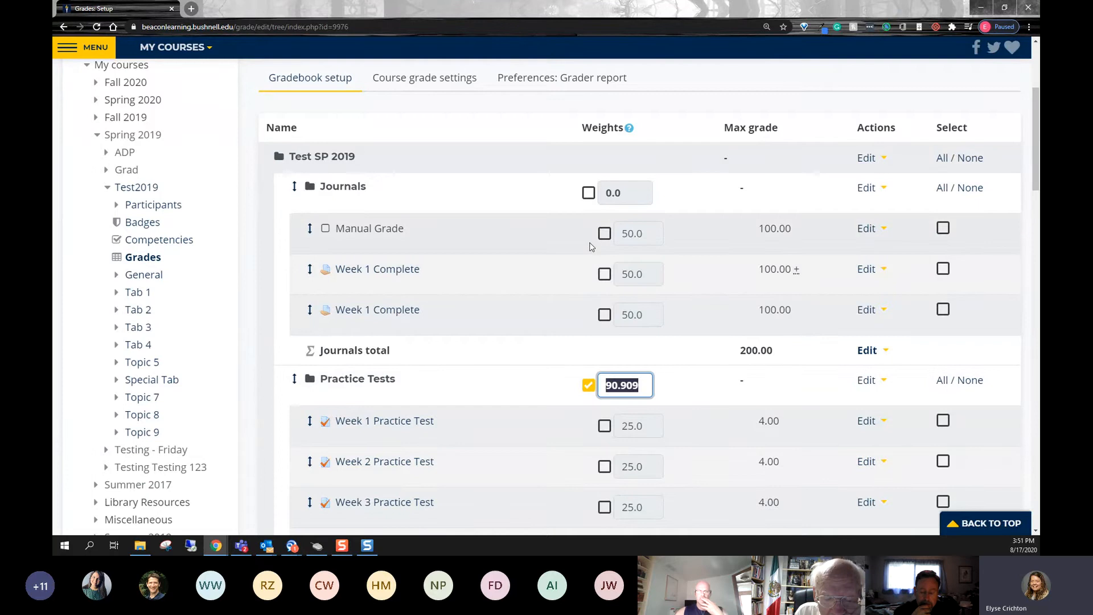
click(589, 386)
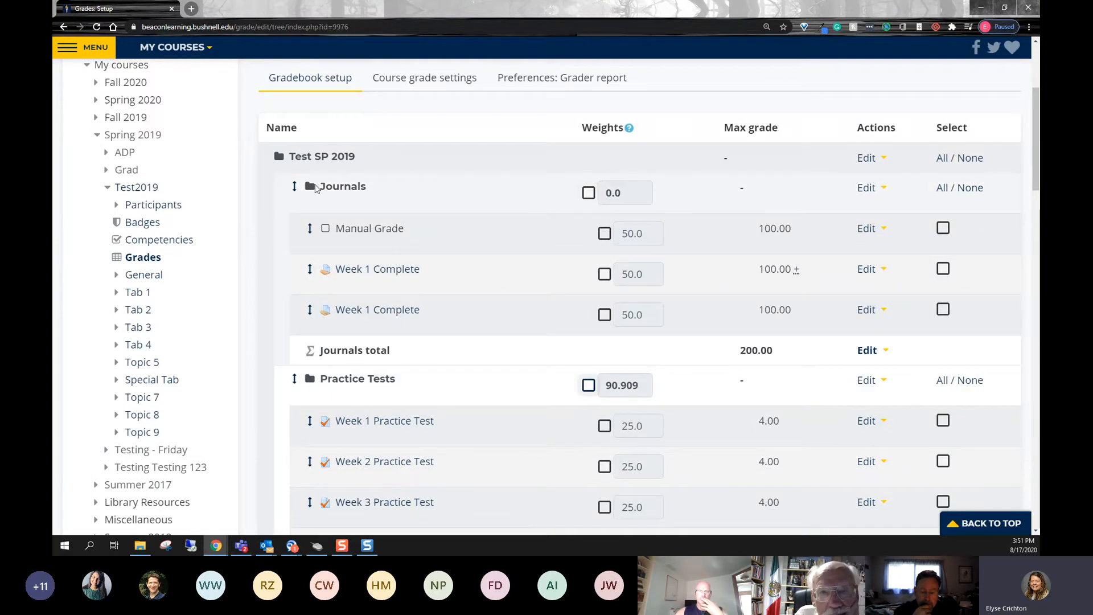
drag(367, 188, 318, 190)
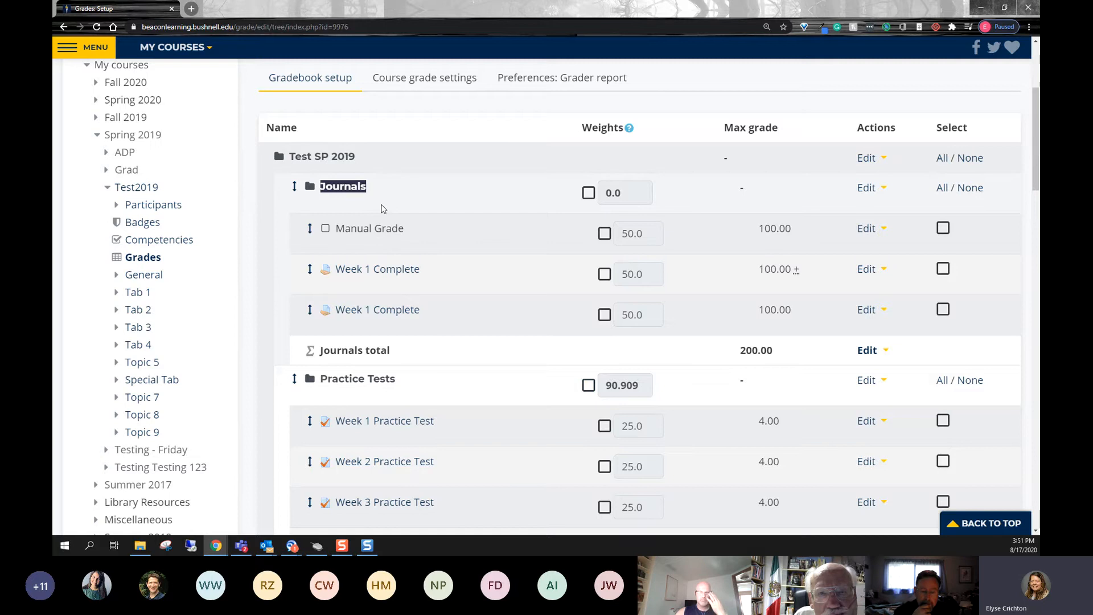
- Add a grade category named Participation, save it and return to the gradebook setup
scroll(514, 320, down, 3)
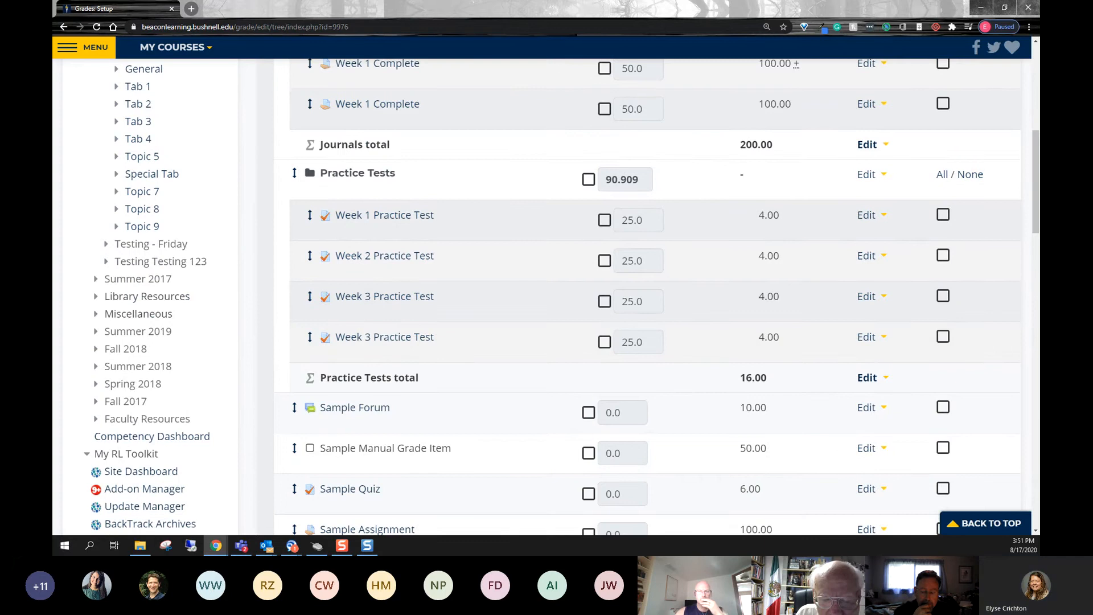
scroll(500, 303, down, 15)
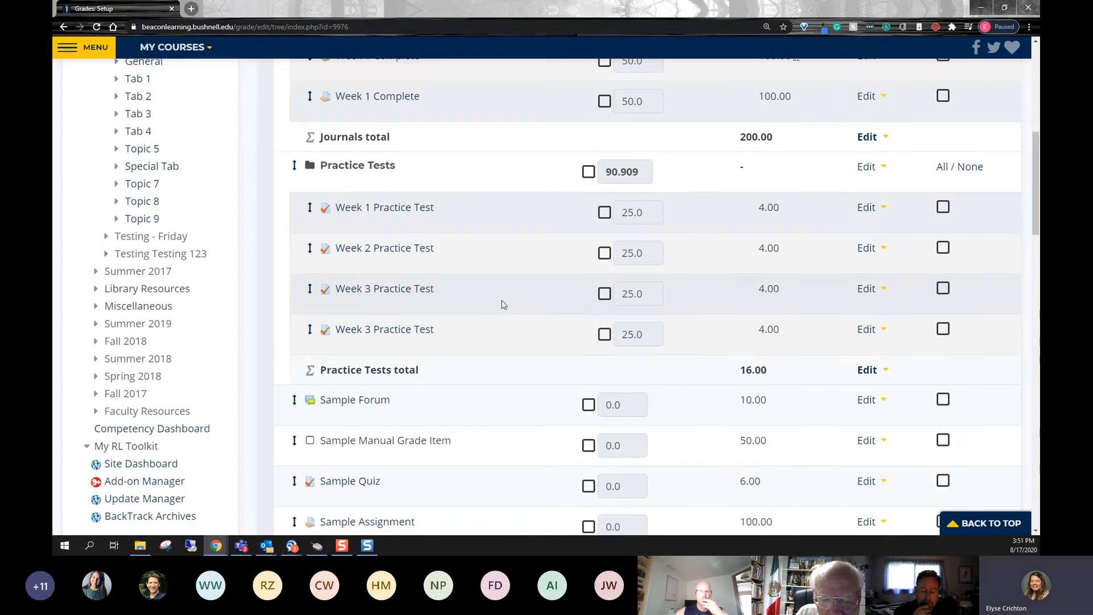
scroll(565, 367, down, 10)
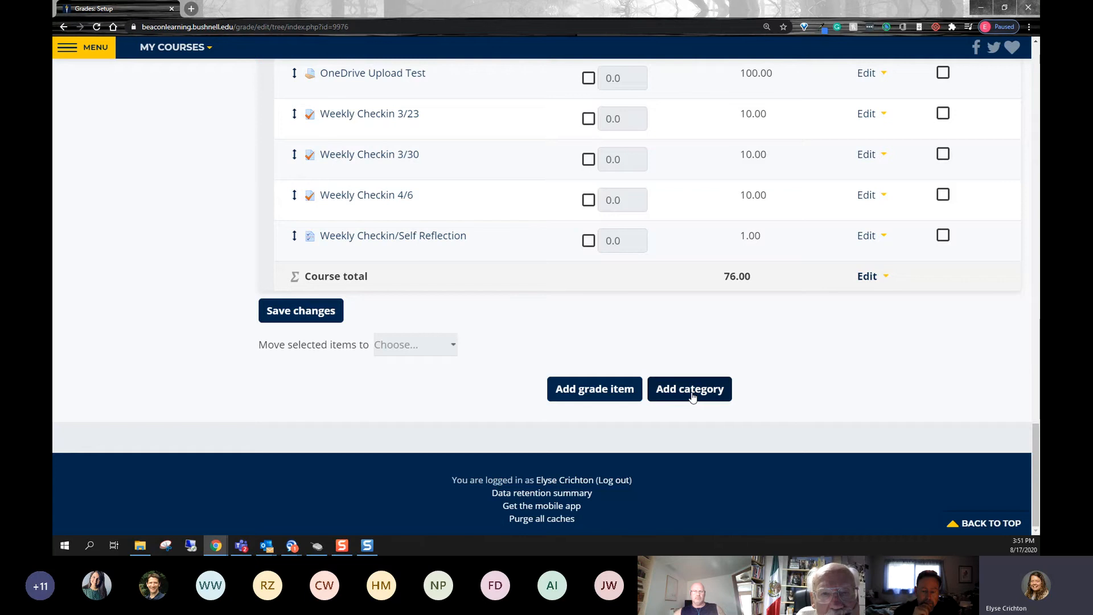
click(692, 397)
click(597, 85)
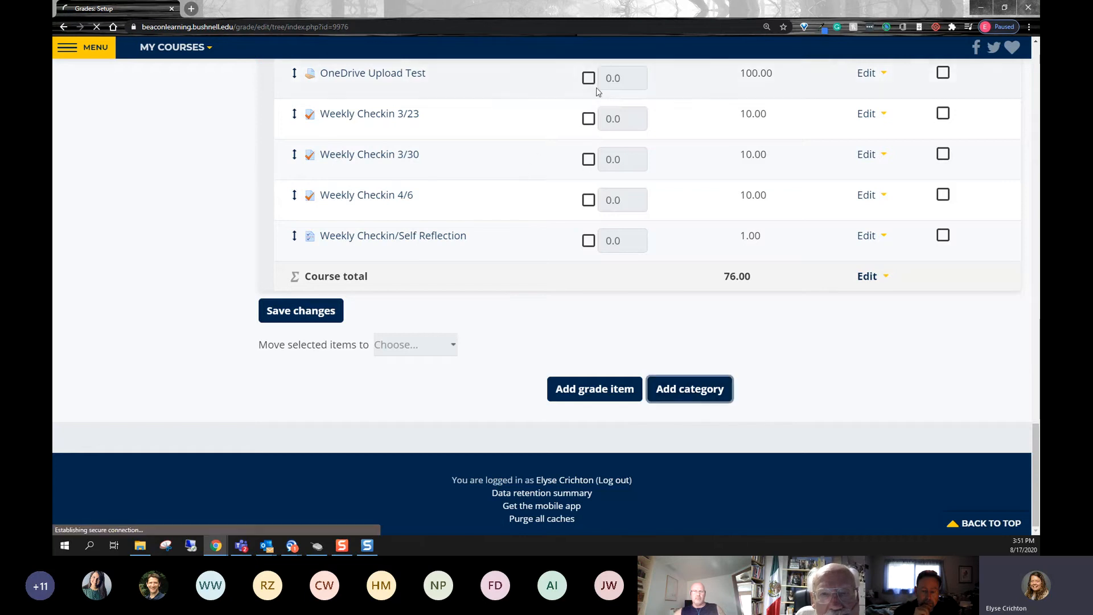
click(494, 226)
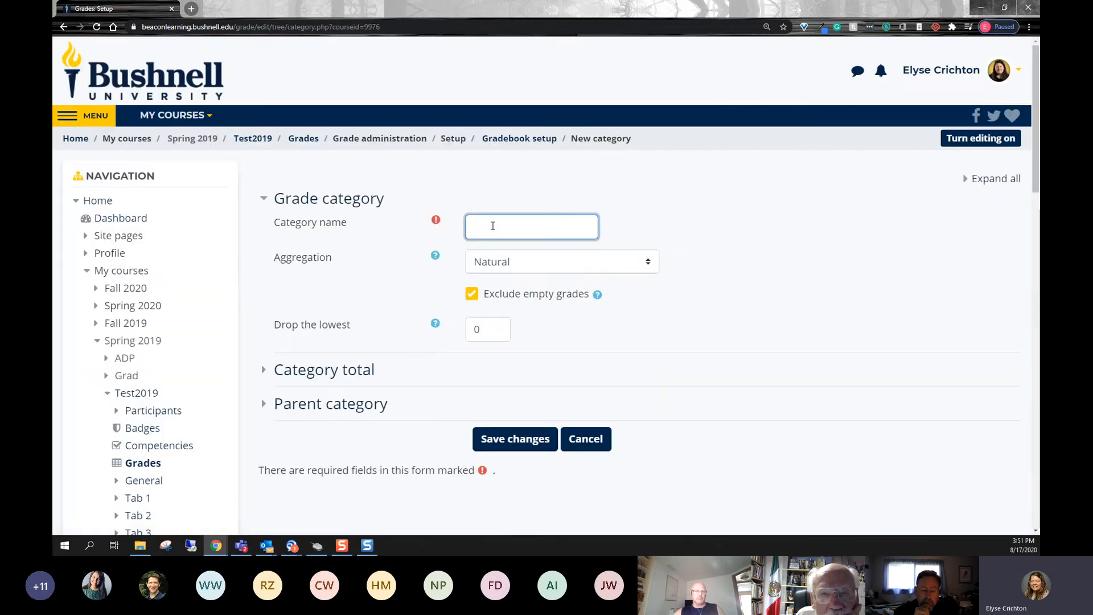
text(Participation)
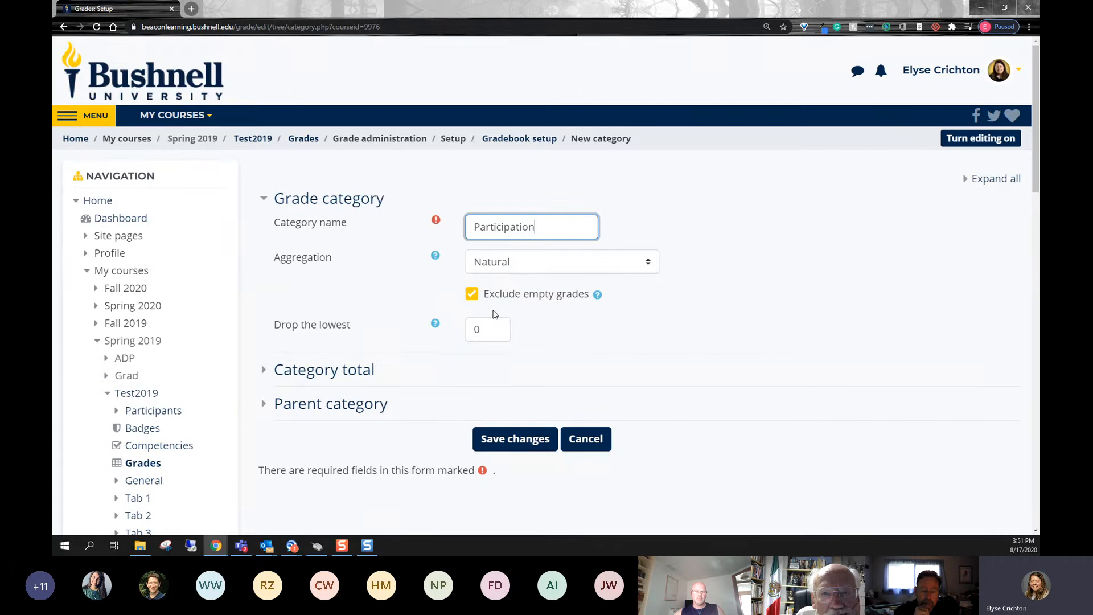
click(512, 441)
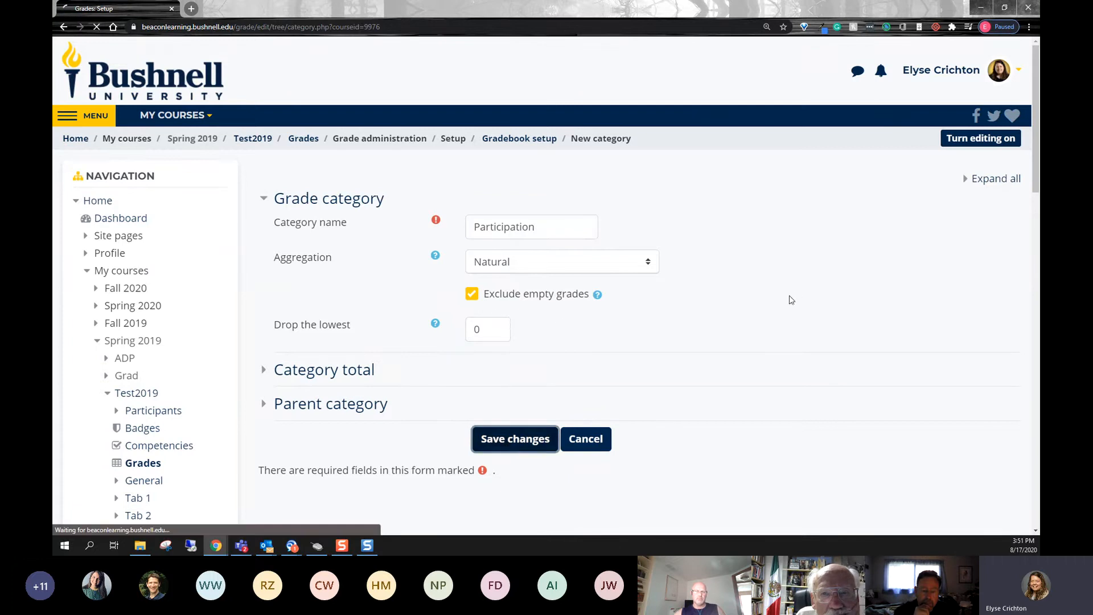
click(647, 259)
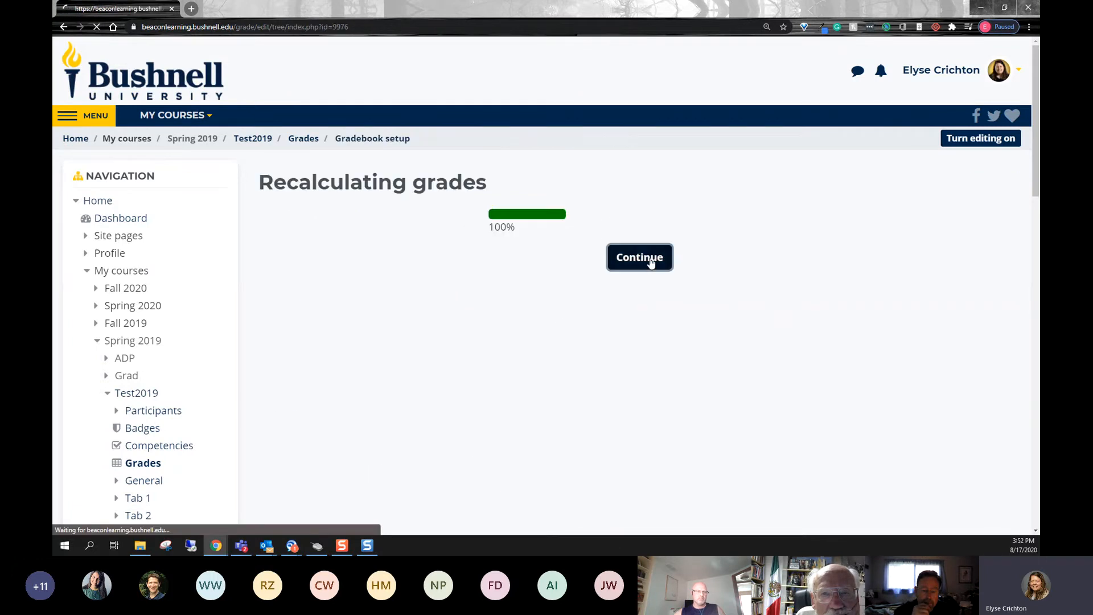
- Move Manual Grade and both Week 1 Complete items from the Journals category to the Participation category
scroll(403, 356, down, 5)
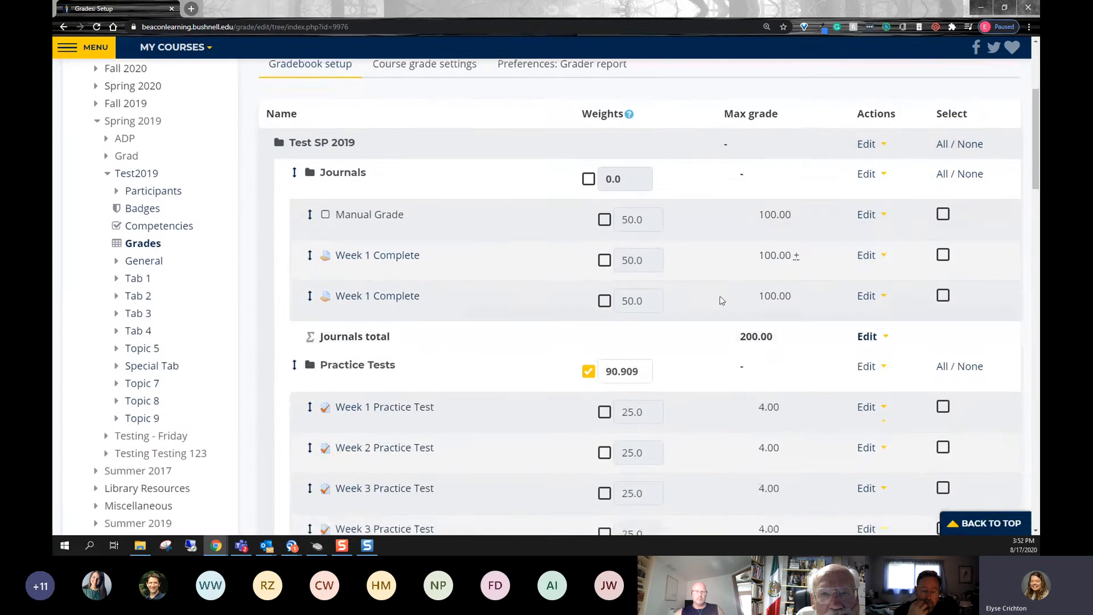
click(943, 176)
click(943, 217)
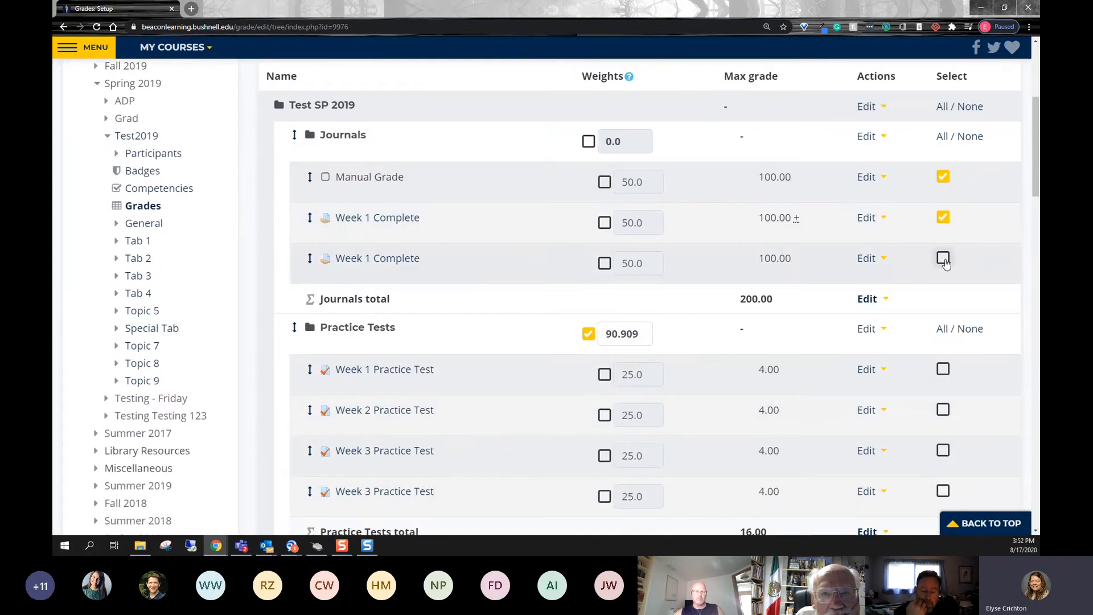
click(943, 258)
scroll(544, 306, down, 4)
scroll(542, 306, down, 20)
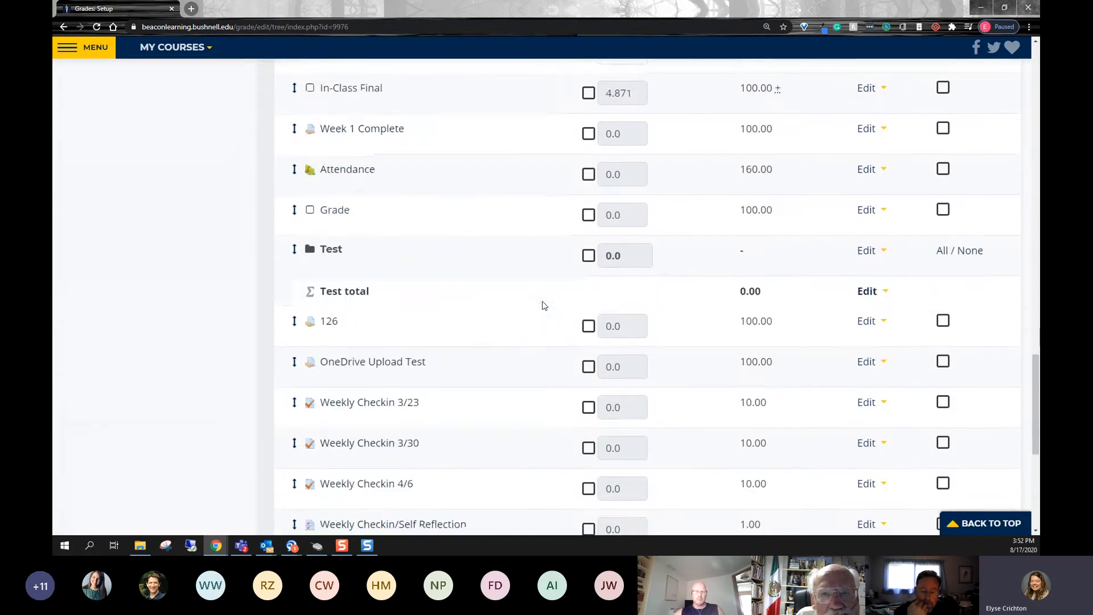
click(418, 346)
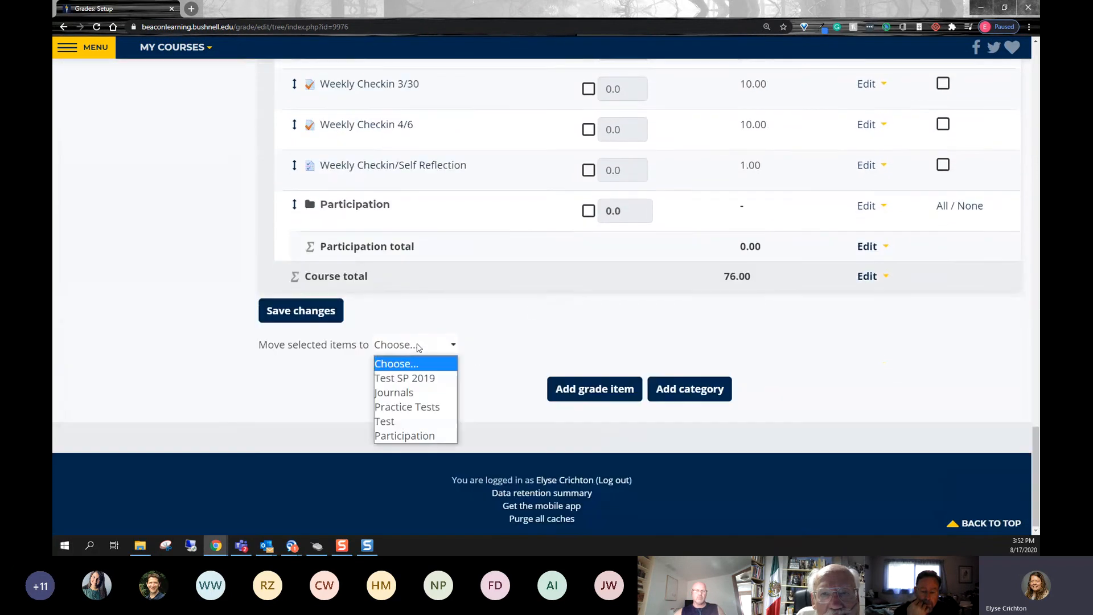
click(433, 436)
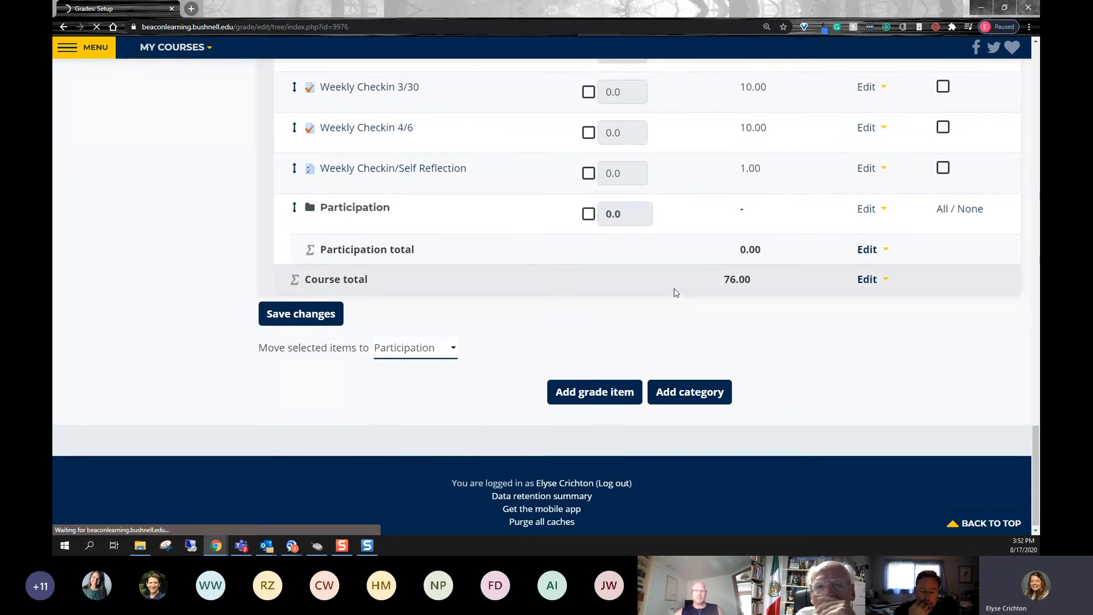
click(651, 266)
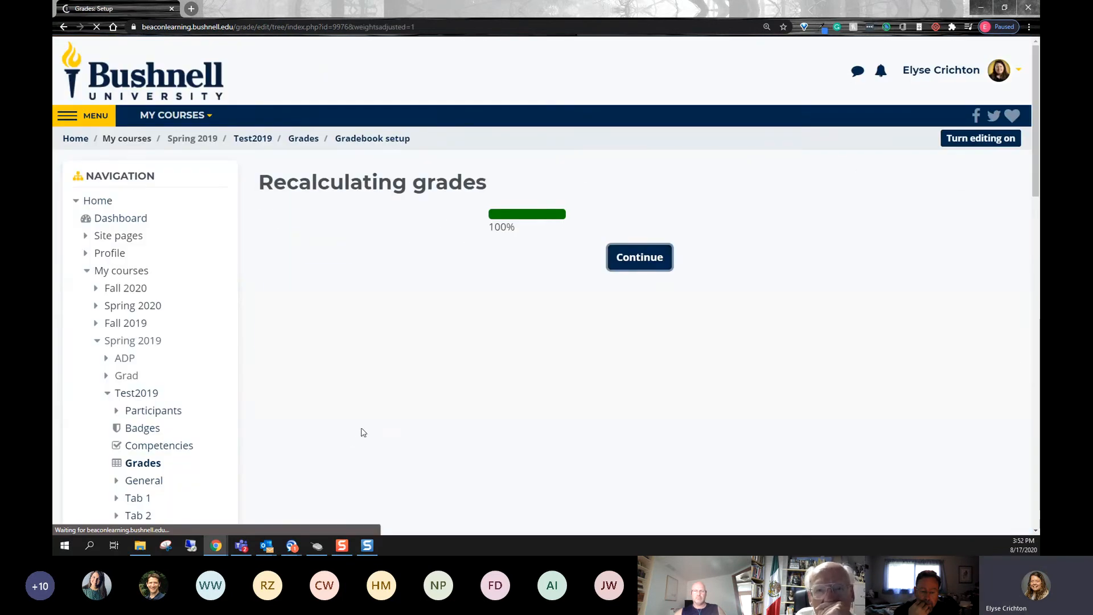
- Enable weight adjustment for the Participation category and set its weight to 50
scroll(477, 290, down, 7)
scroll(478, 289, down, 20)
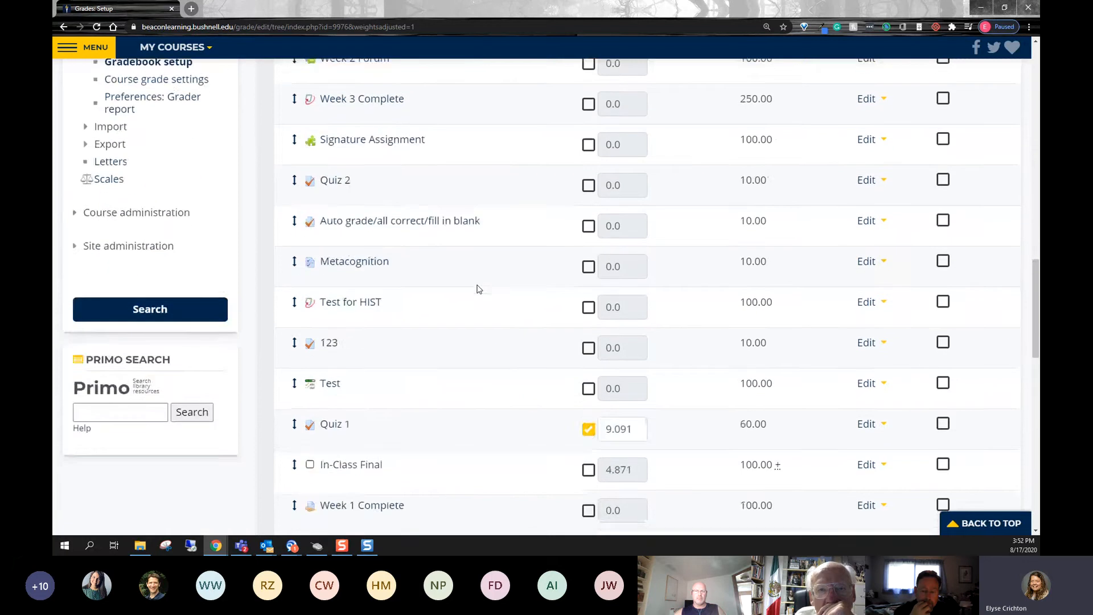
scroll(477, 289, down, 3)
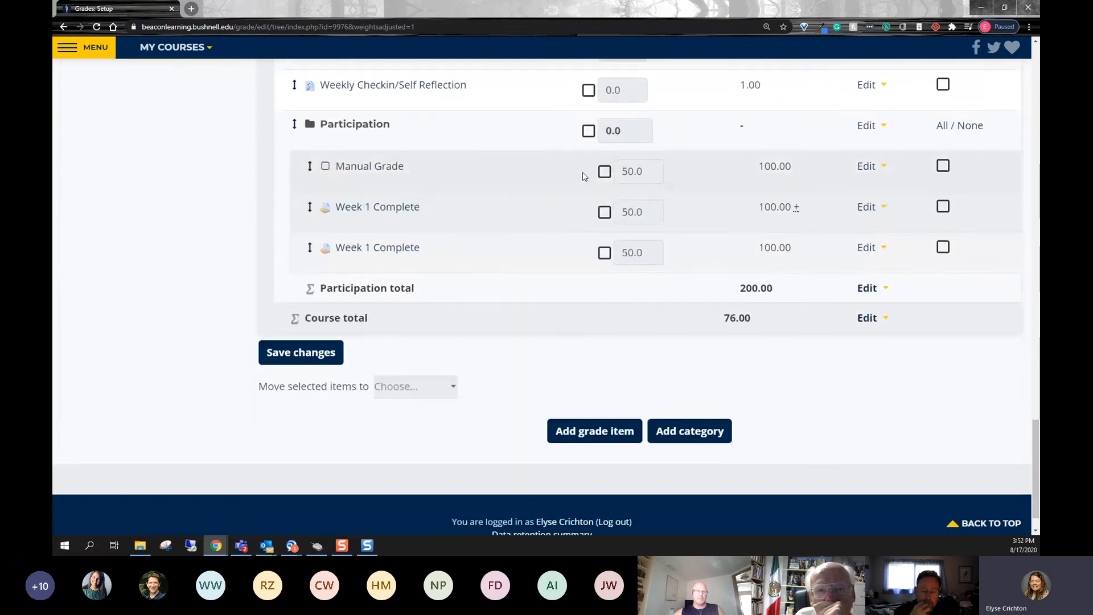
click(588, 131)
scroll(523, 215, up, 3)
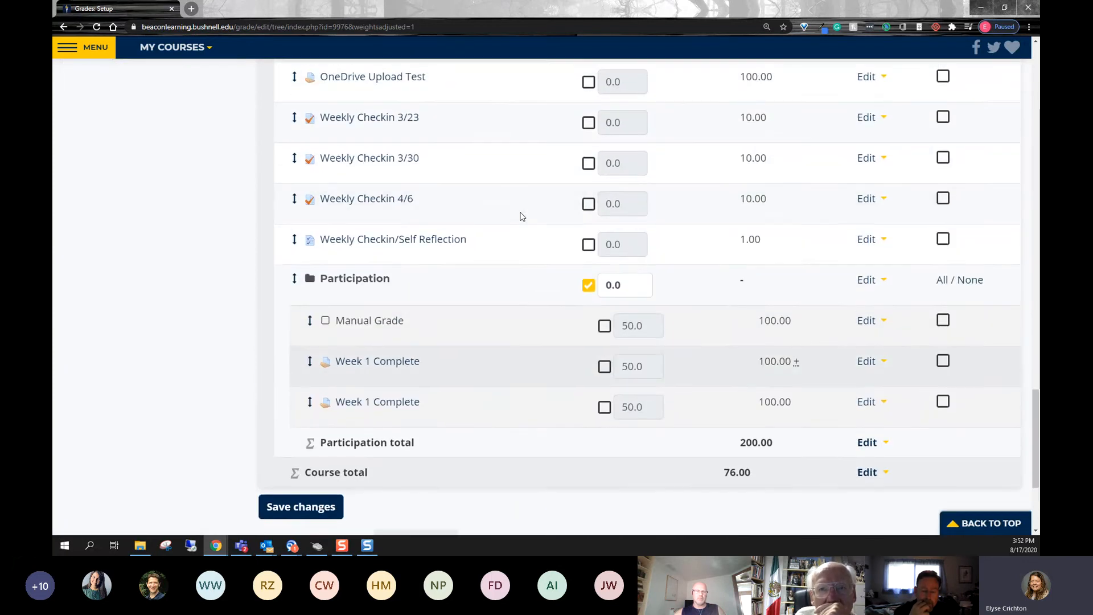
click(603, 287)
drag(626, 286, 594, 286)
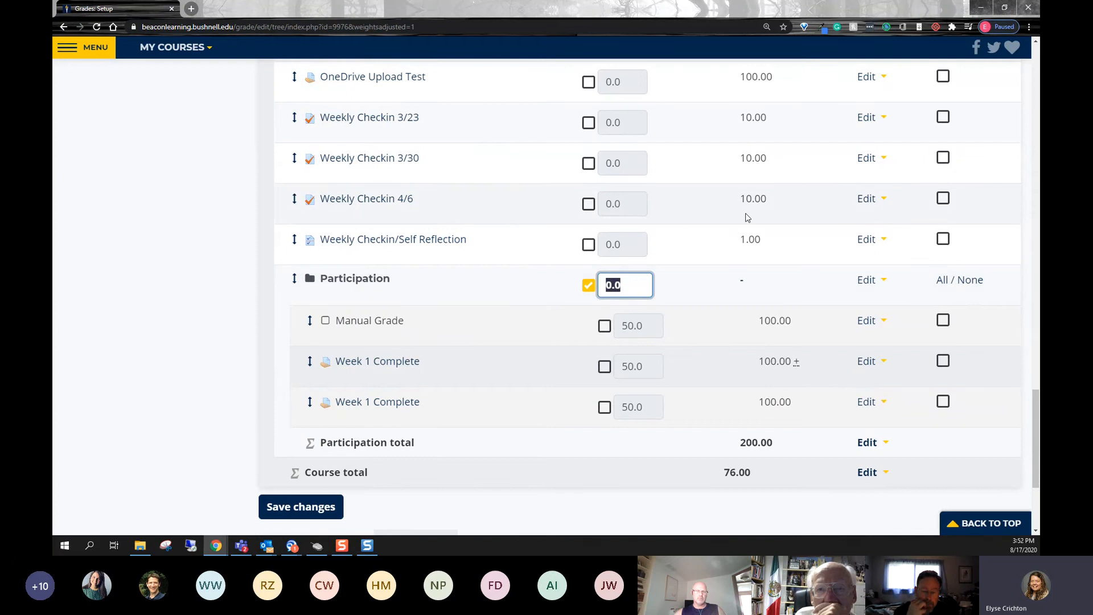
text(50)
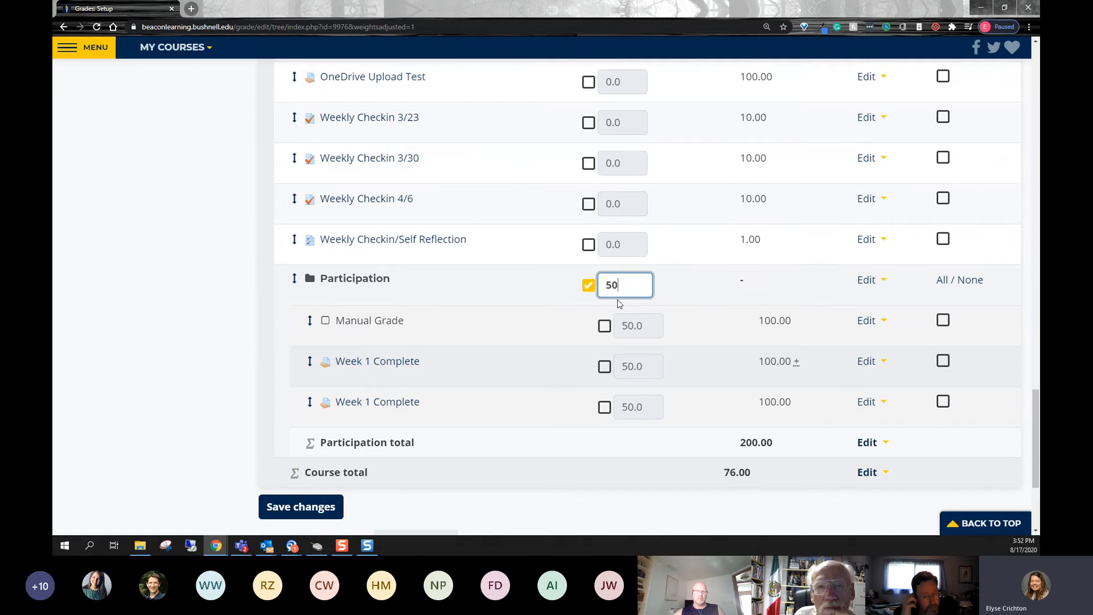
scroll(620, 303, up, 9)
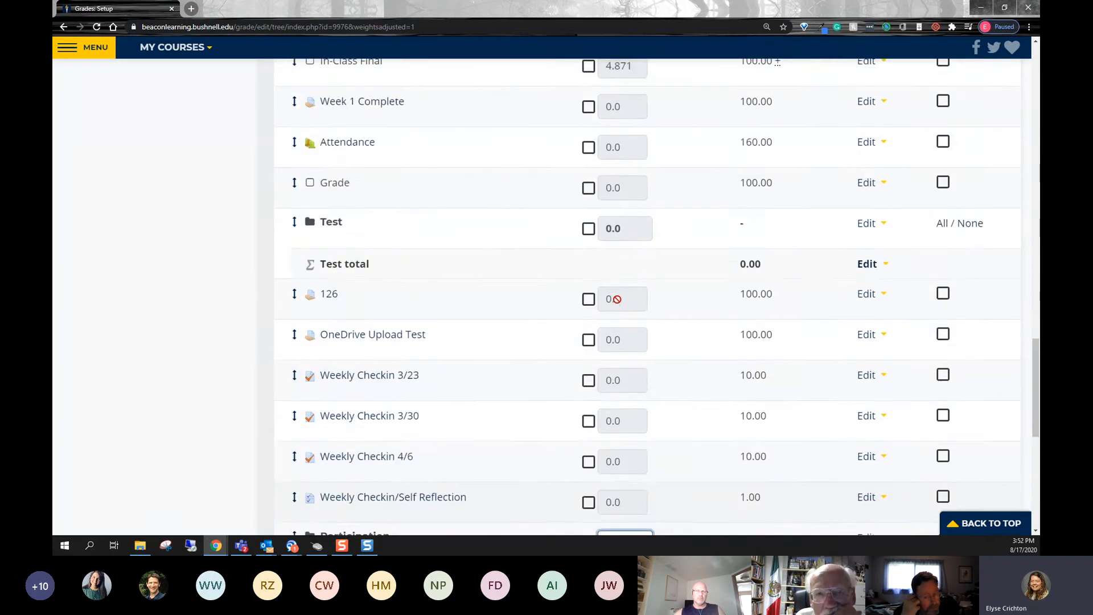
- Set the Practice Tests category's weight to 90, leaving weight adjustment off for the Journals category
scroll(617, 299, up, 12)
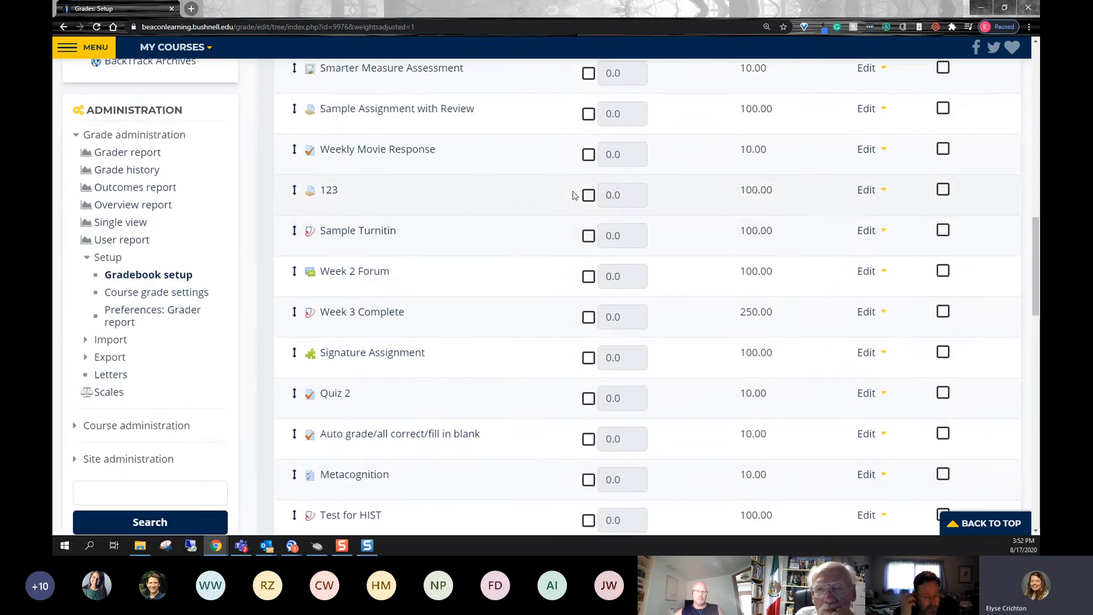
scroll(575, 200, up, 7)
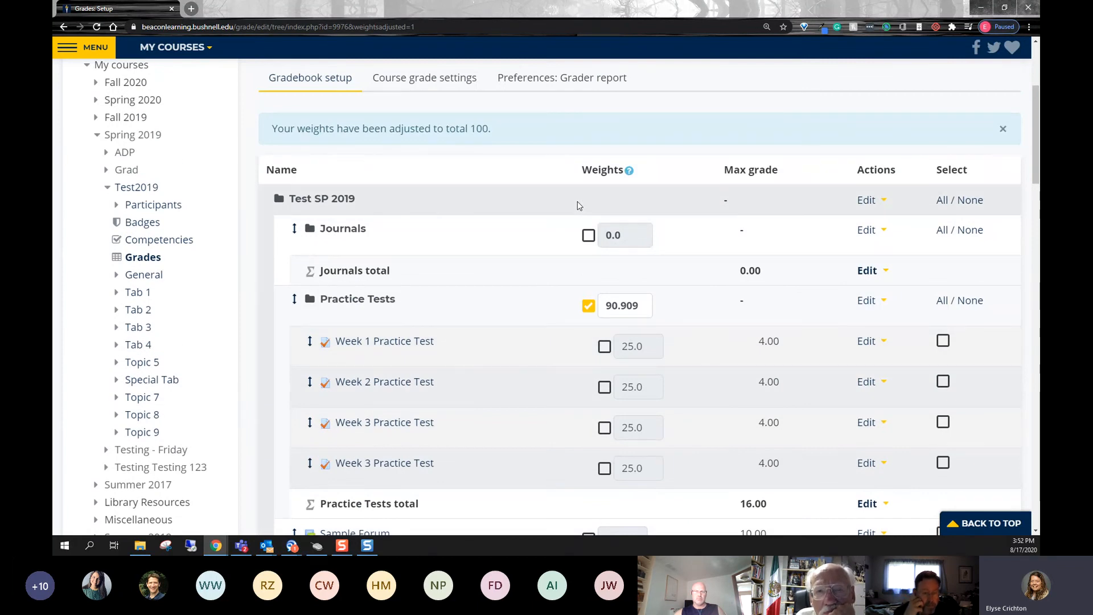
drag(642, 306, 592, 303)
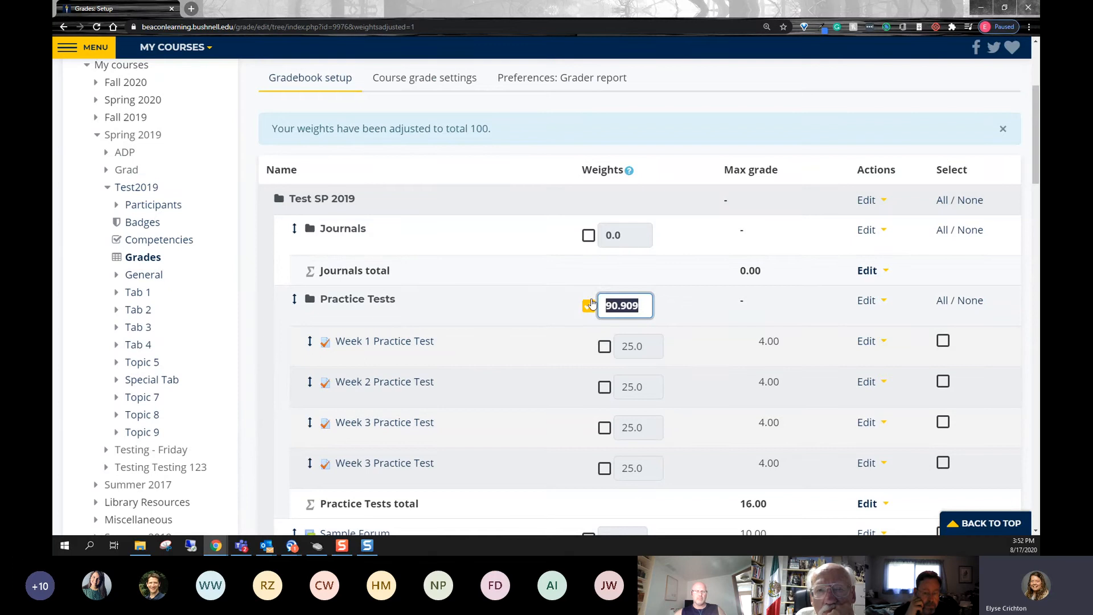
text(90)
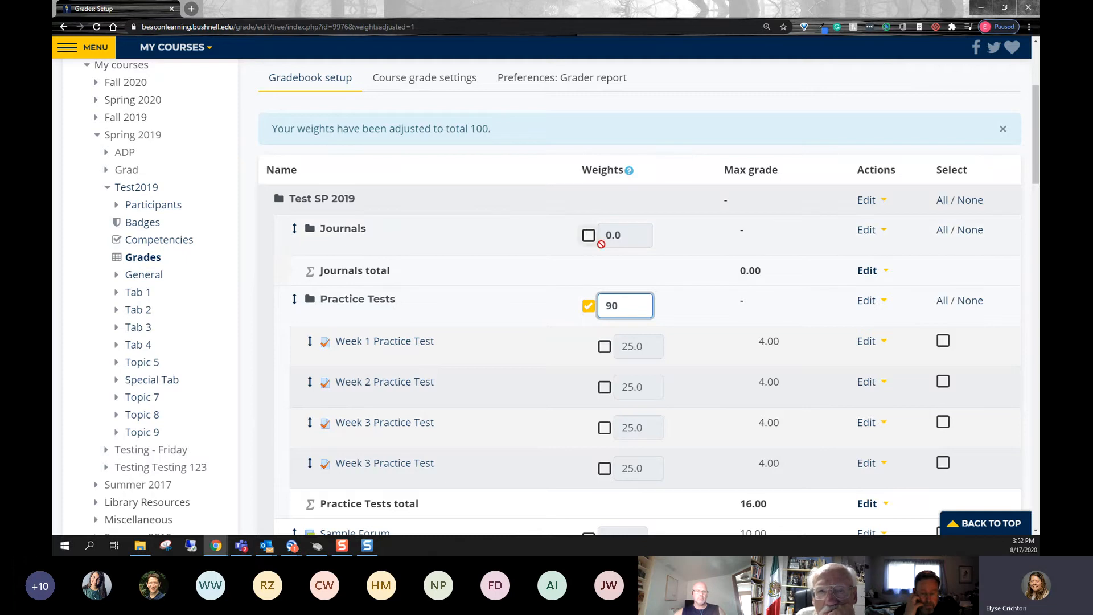
click(588, 236)
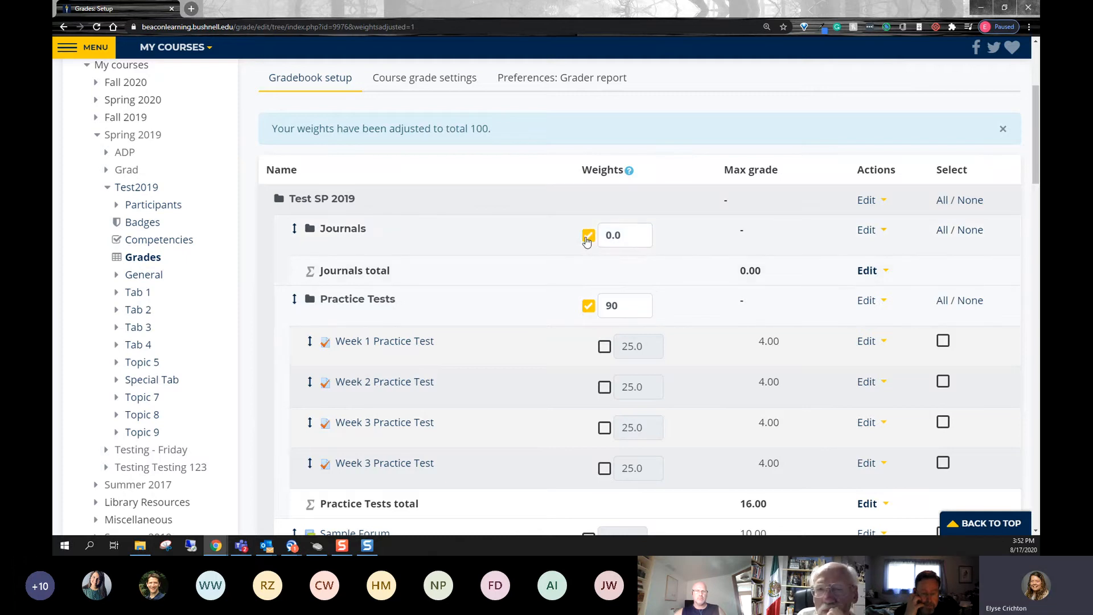
click(588, 236)
- Review the grade items in the gradebook setup and compare their weights with the Practice Tests category
scroll(607, 300, down, 3)
scroll(607, 301, down, 15)
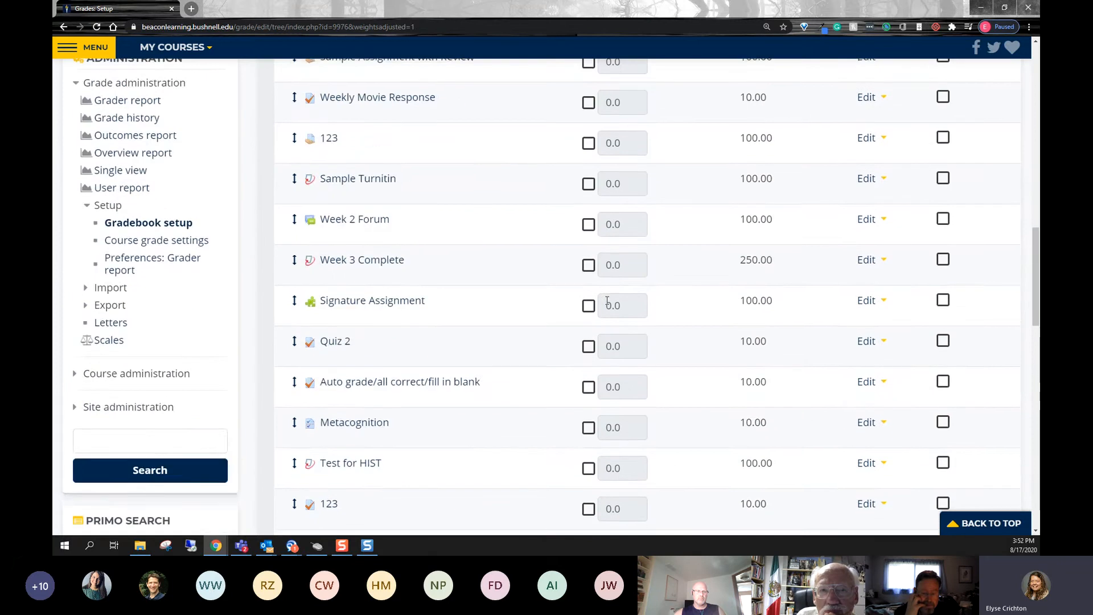
scroll(609, 283, up, 15)
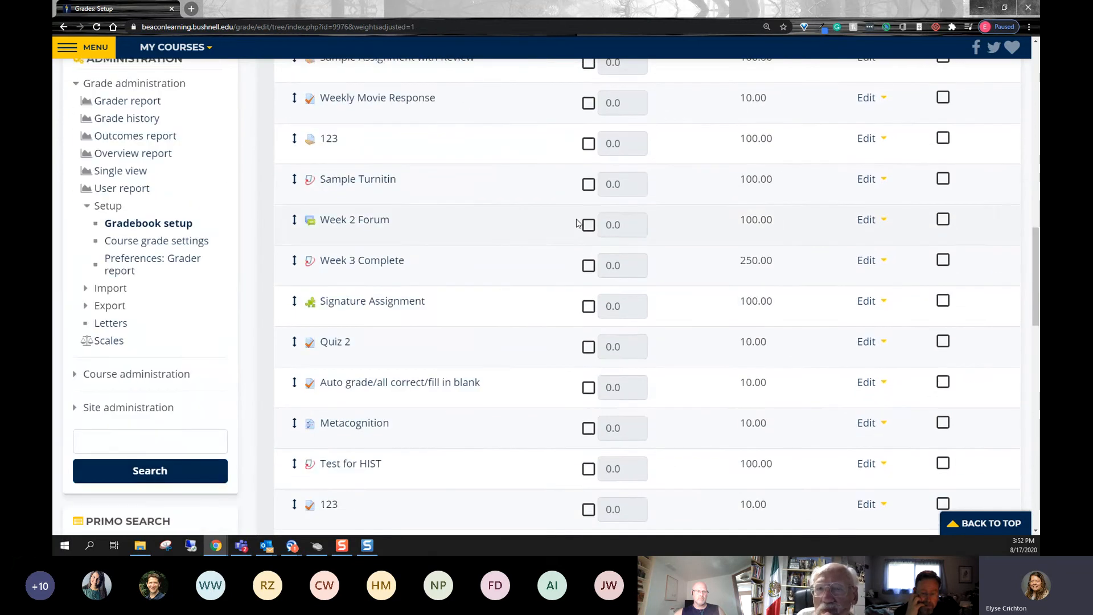
scroll(576, 208, up, 3)
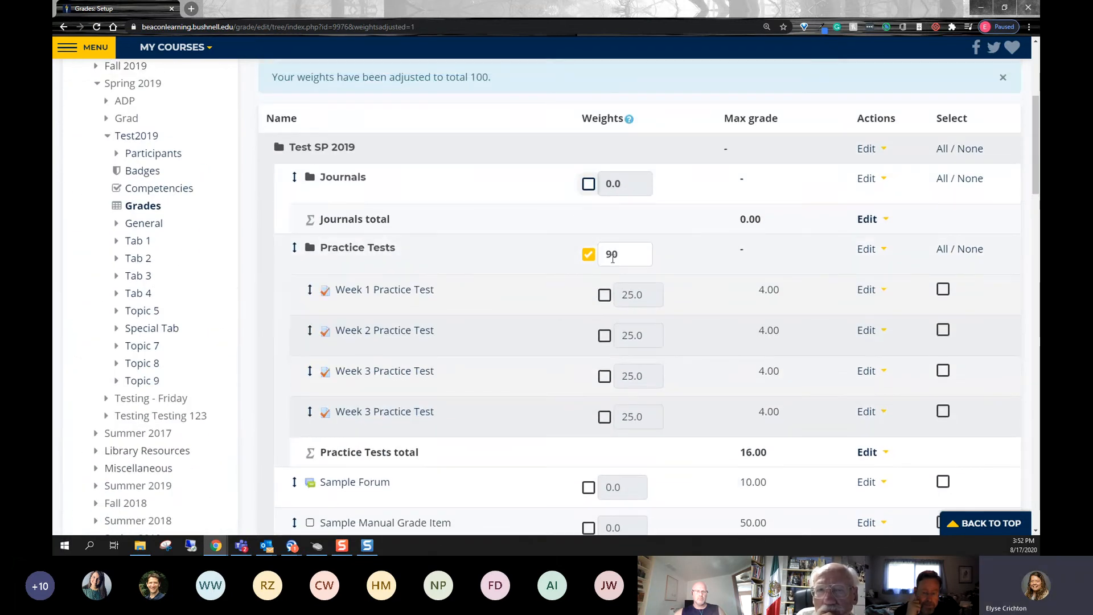
drag(321, 249, 400, 251)
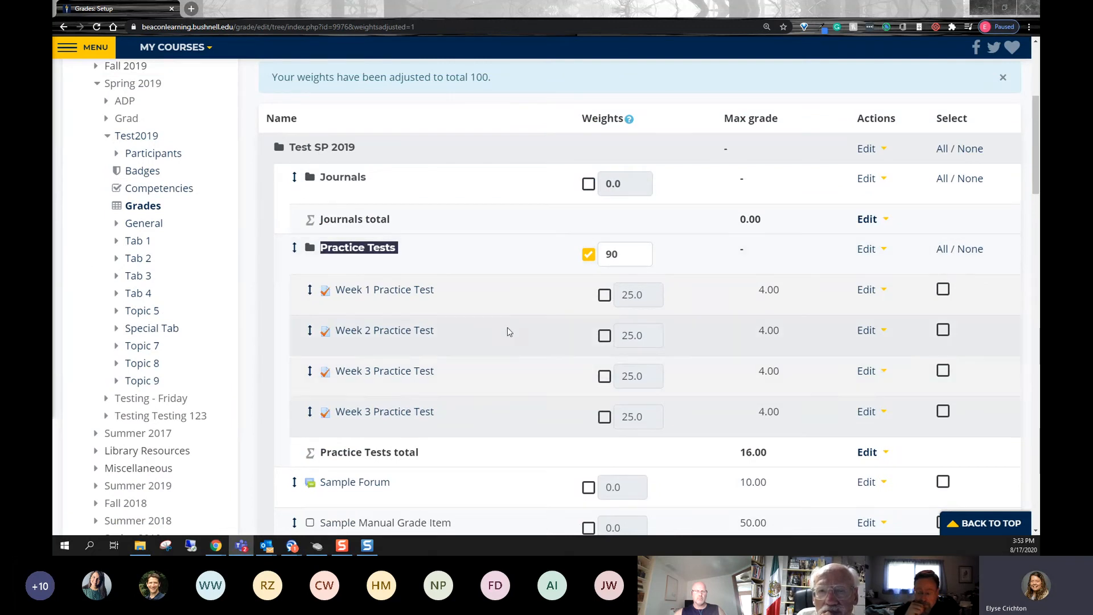
scroll(507, 329, down, 4)
scroll(343, 435, down, 10)
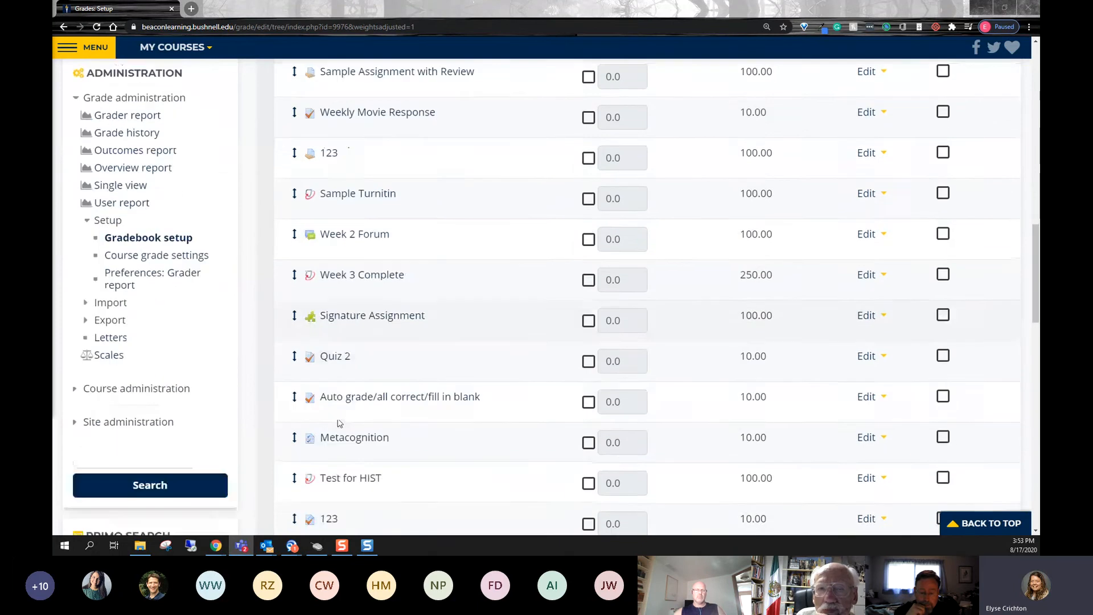
scroll(342, 425, up, 13)
scroll(452, 334, up, 2)
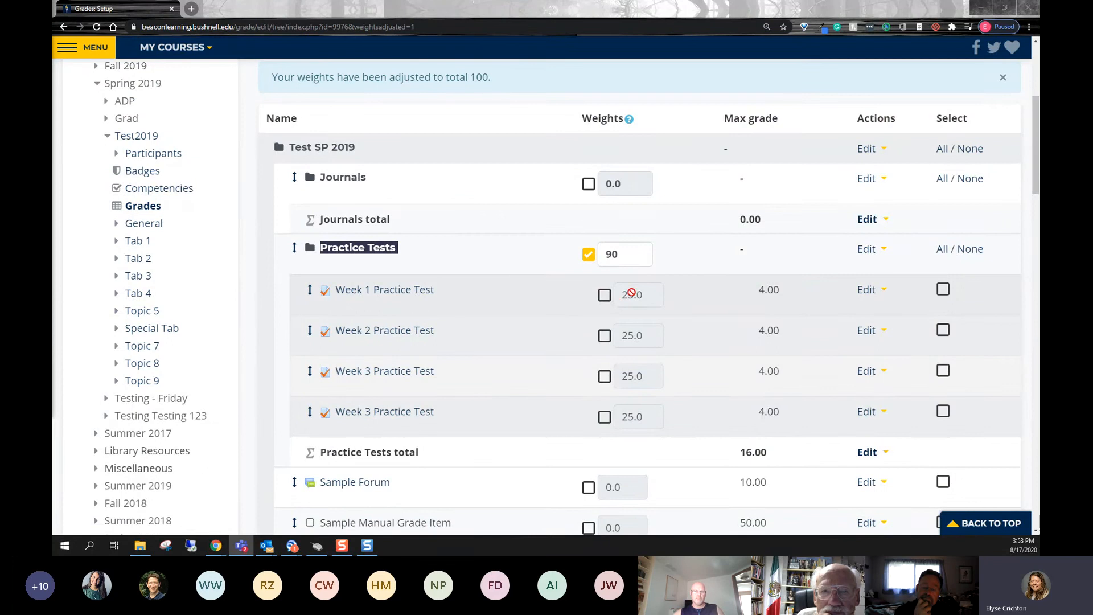
- Enable weight adjustment for the Week 1 Practice Test and set its weight to 50
click(605, 295)
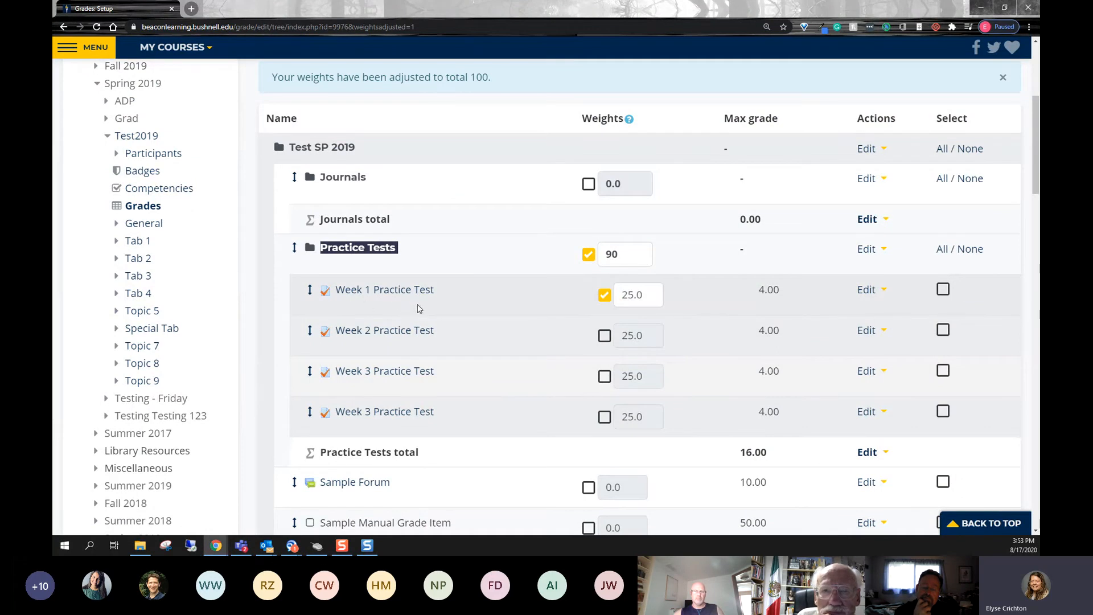
drag(638, 294, 614, 292)
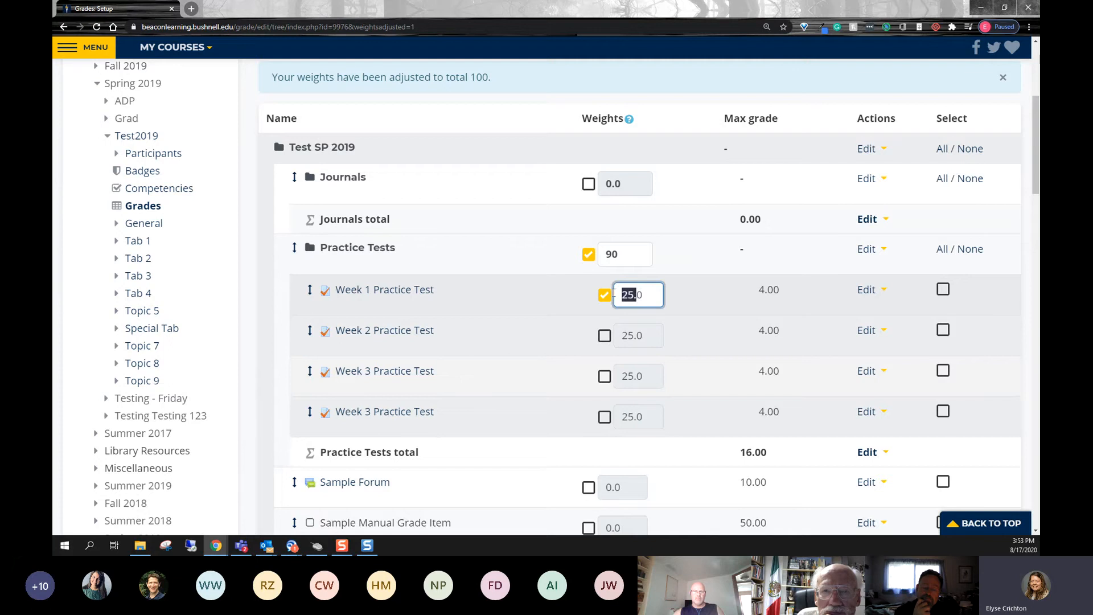
click(657, 295)
text(50)
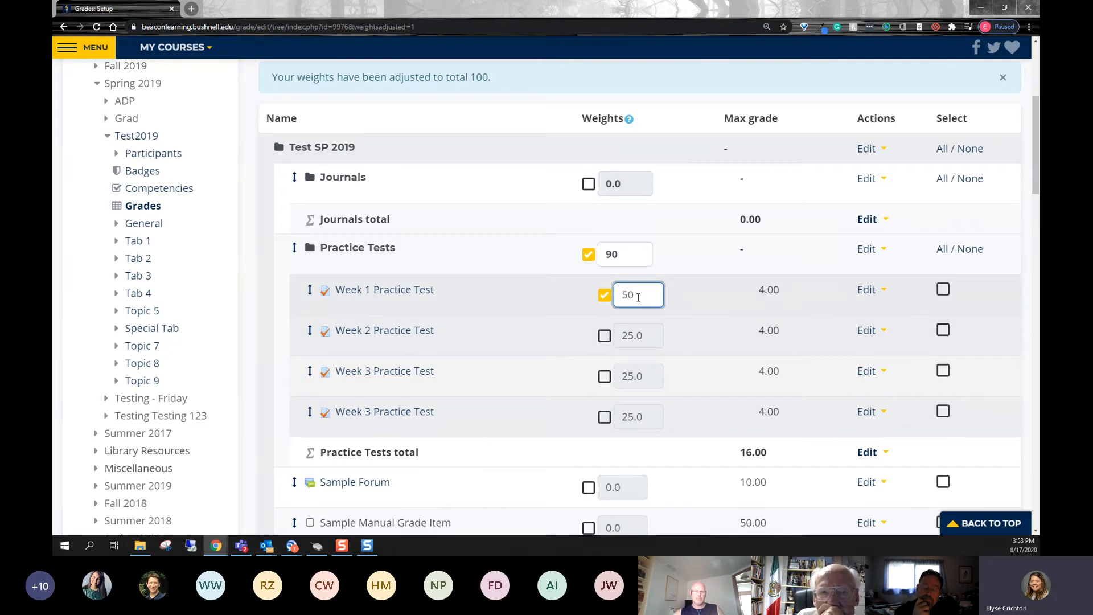
double_click(638, 296)
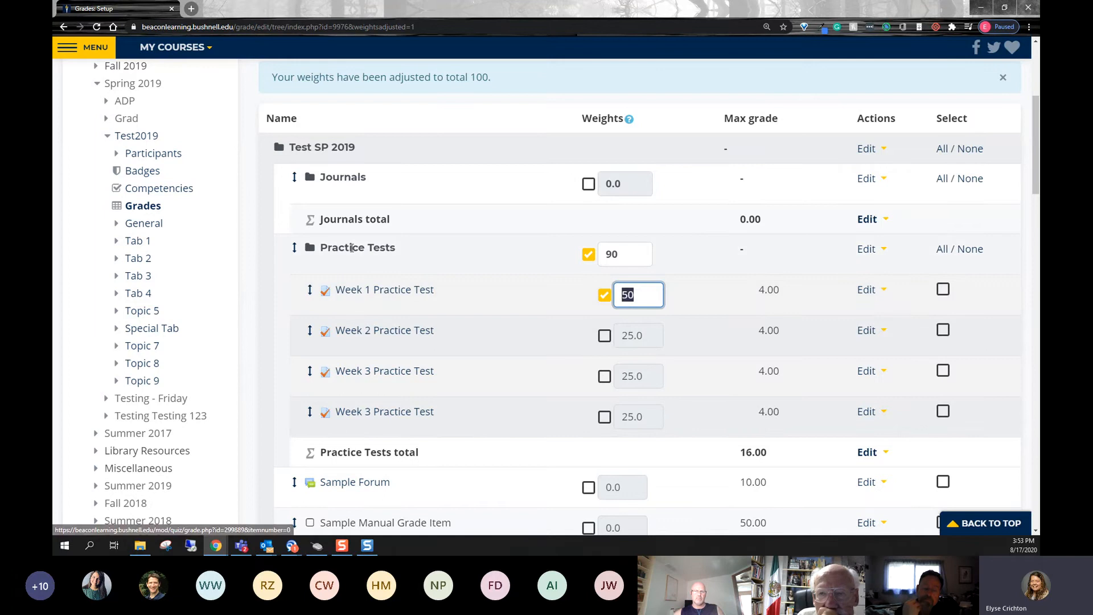
click(639, 296)
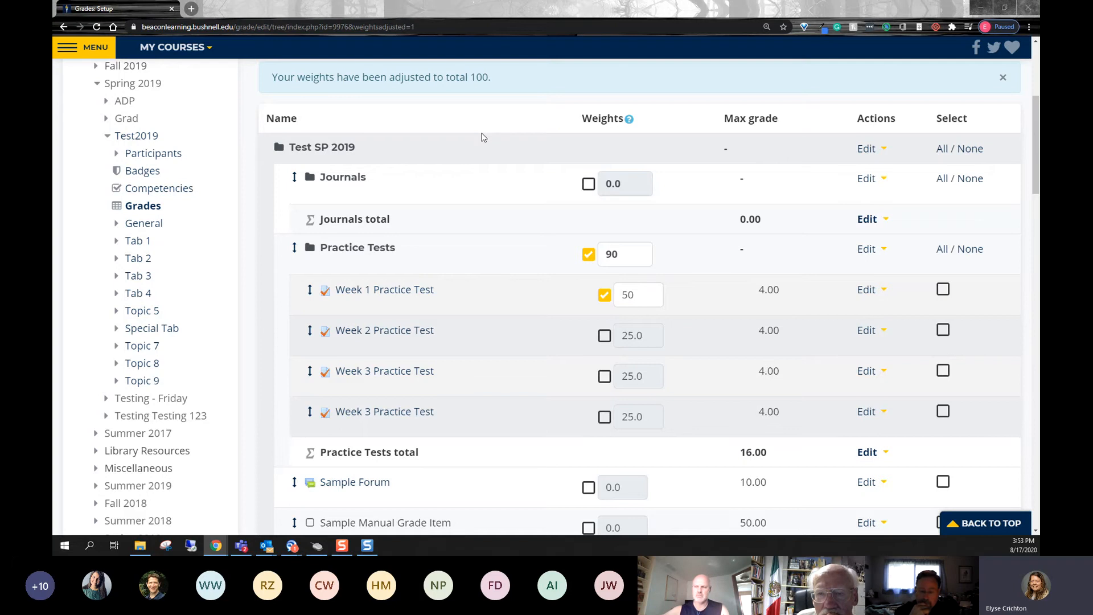
click(483, 138)
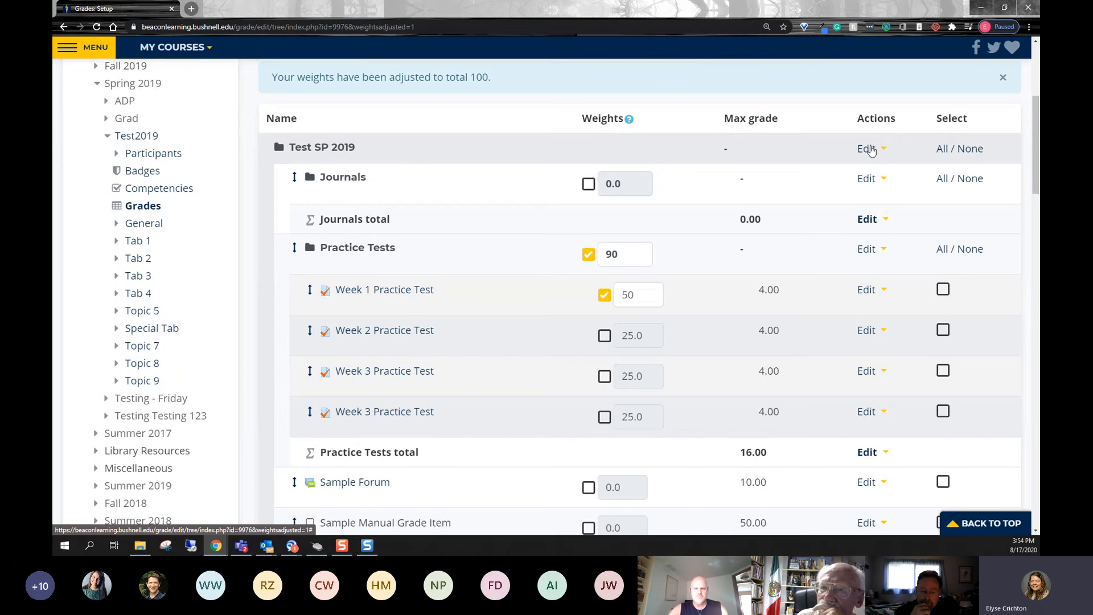
- Review the Test SP 2019 category settings and the Aggregation help, discarding the unsaved weight changes
click(871, 150)
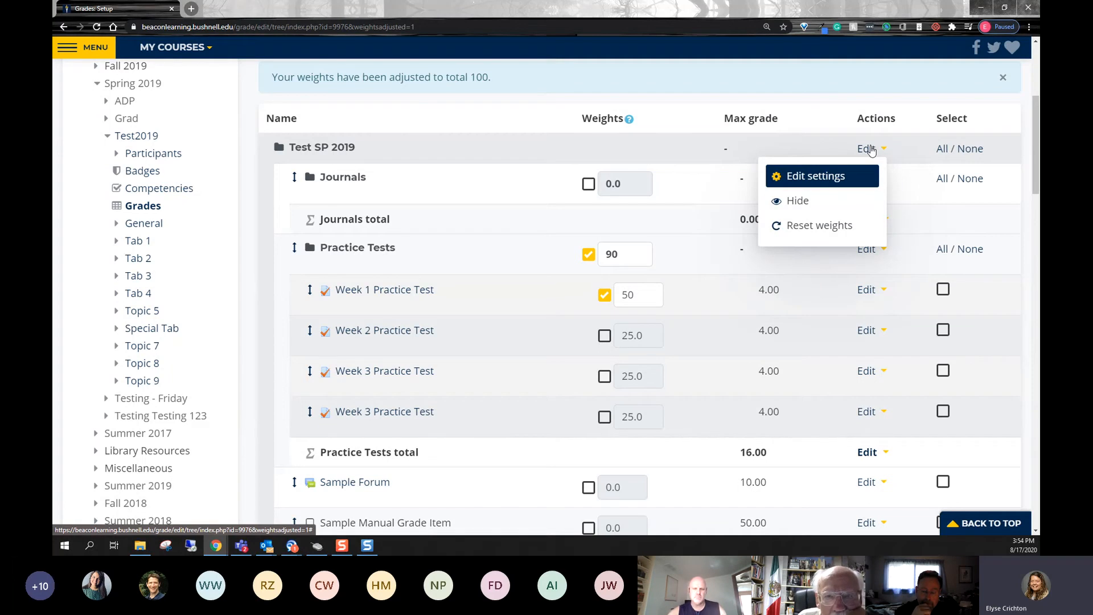
click(850, 179)
click(613, 83)
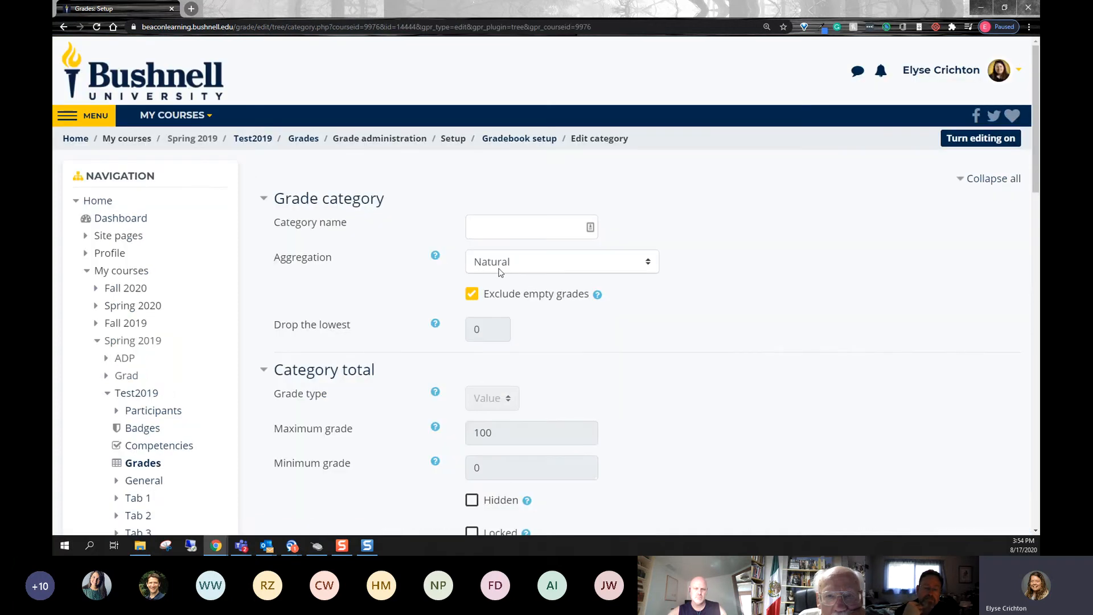
click(436, 258)
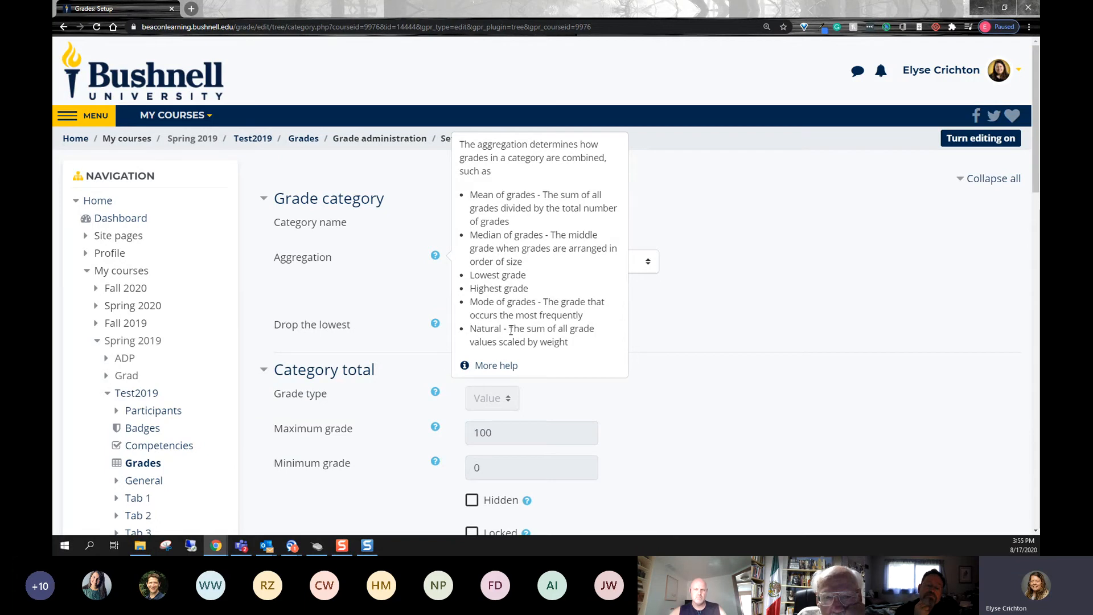
click(716, 232)
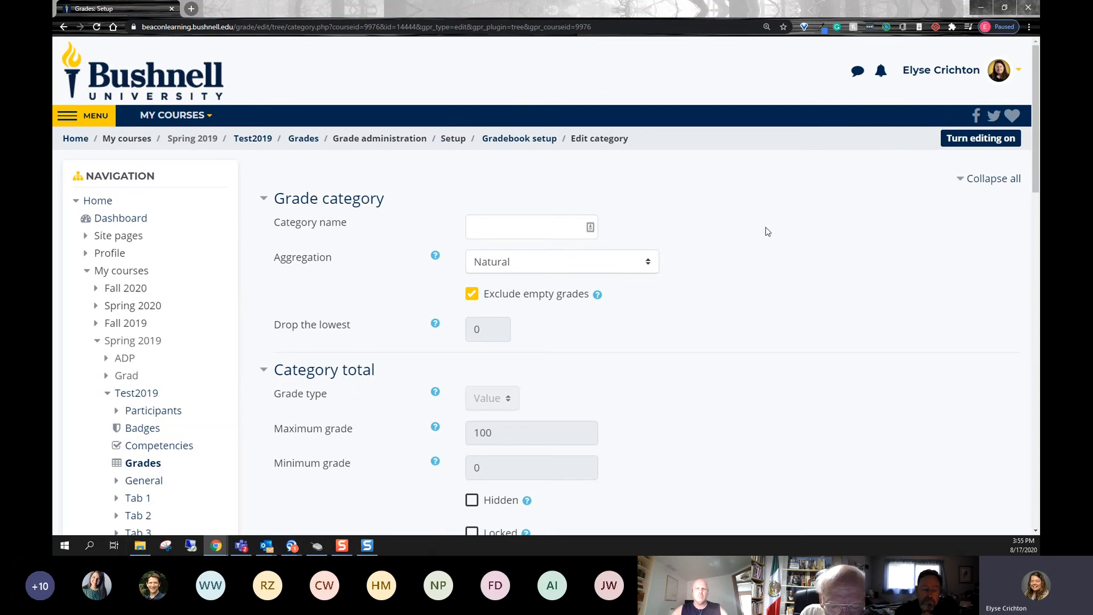
scroll(491, 324, down, 1)
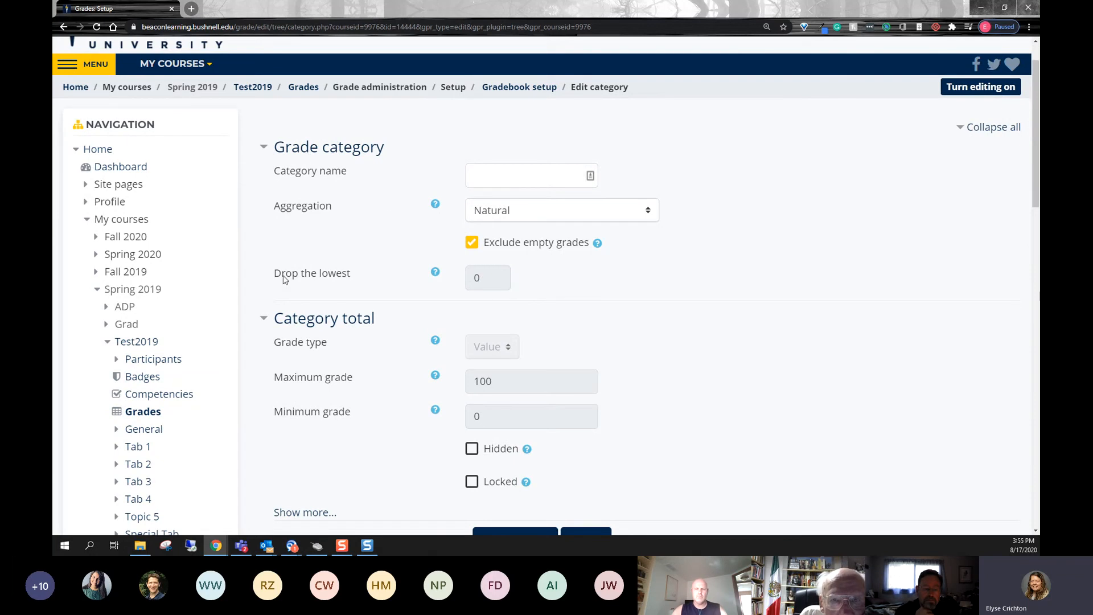
scroll(579, 459, down, 3)
click(596, 397)
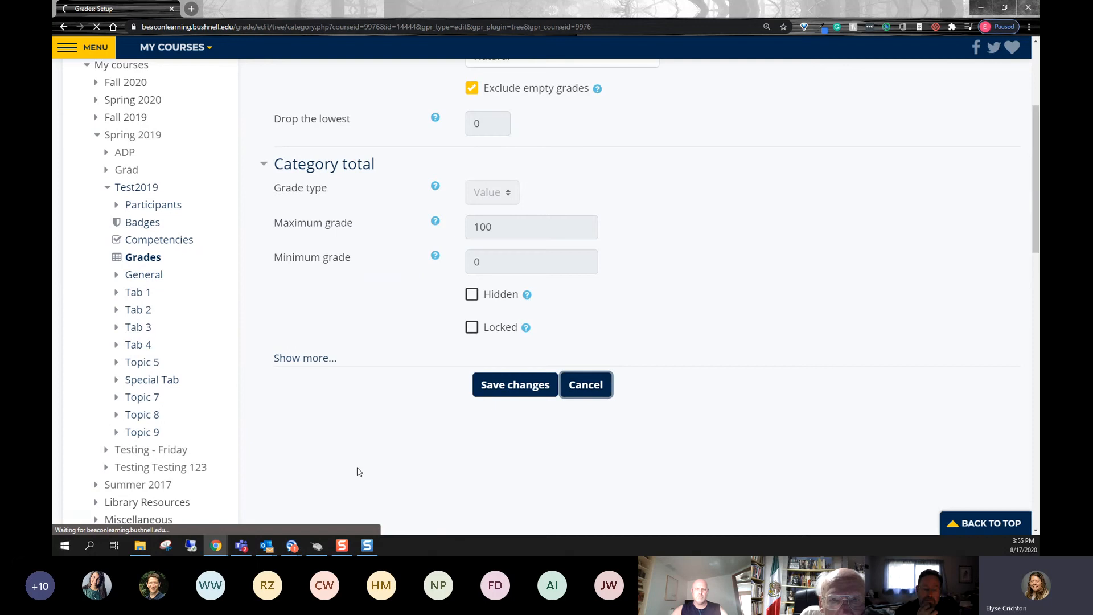
- Open the Practice Tests category settings and set the number of lowest grades to drop to 3
scroll(658, 394, down, 6)
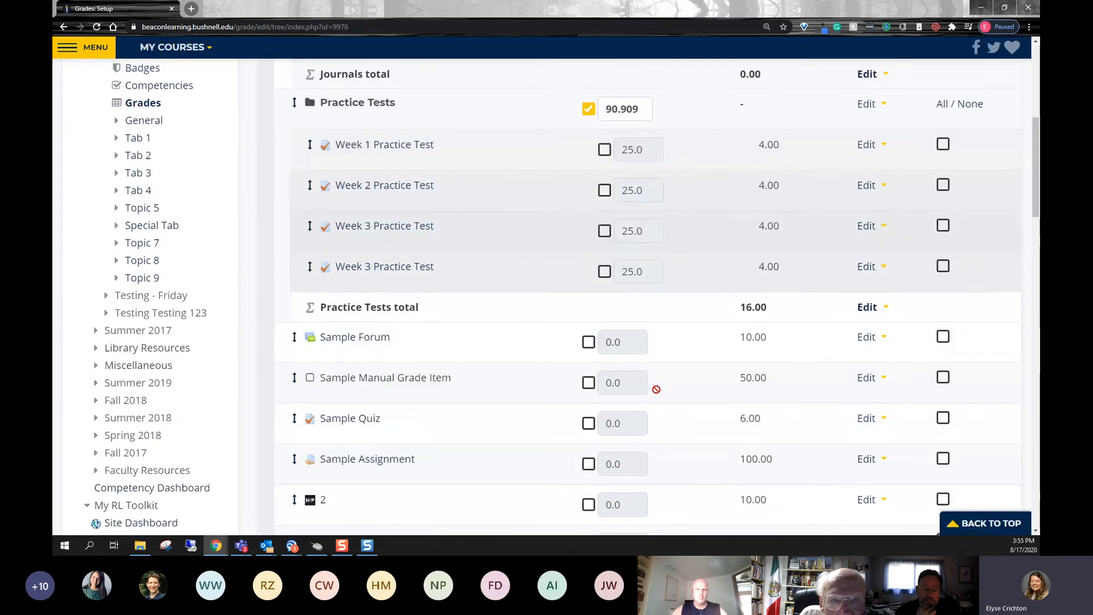
scroll(658, 394, up, 2)
click(883, 209)
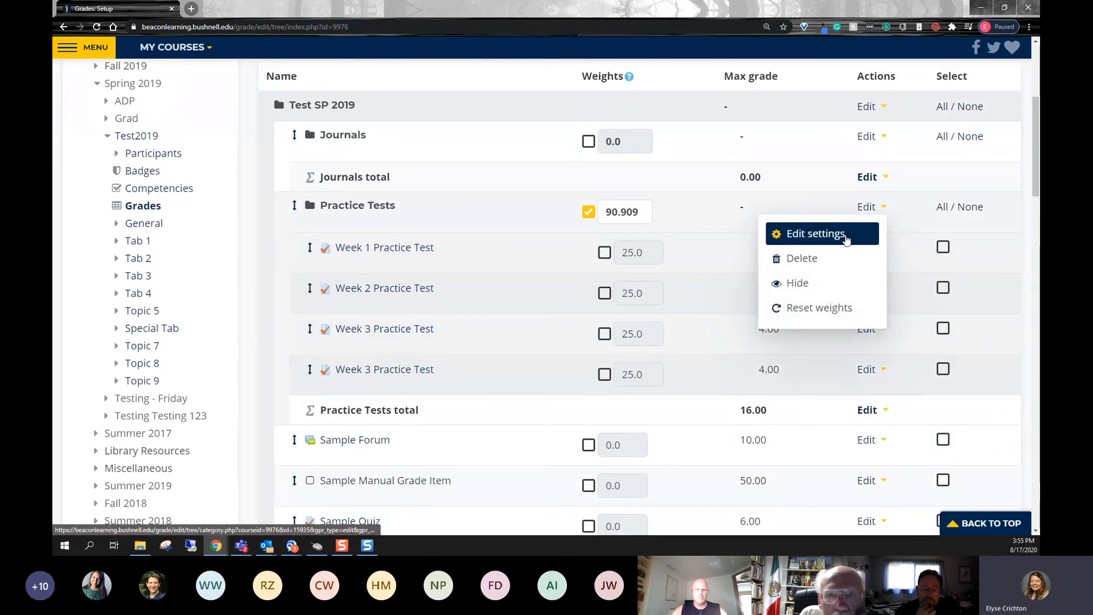
click(847, 235)
click(501, 334)
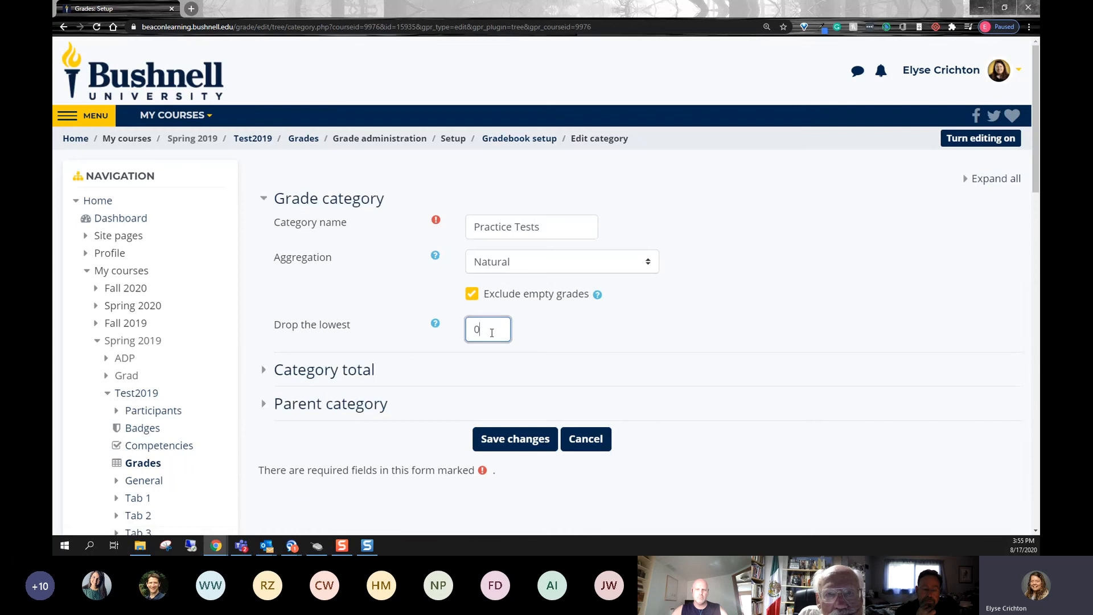
drag(501, 335, 431, 338)
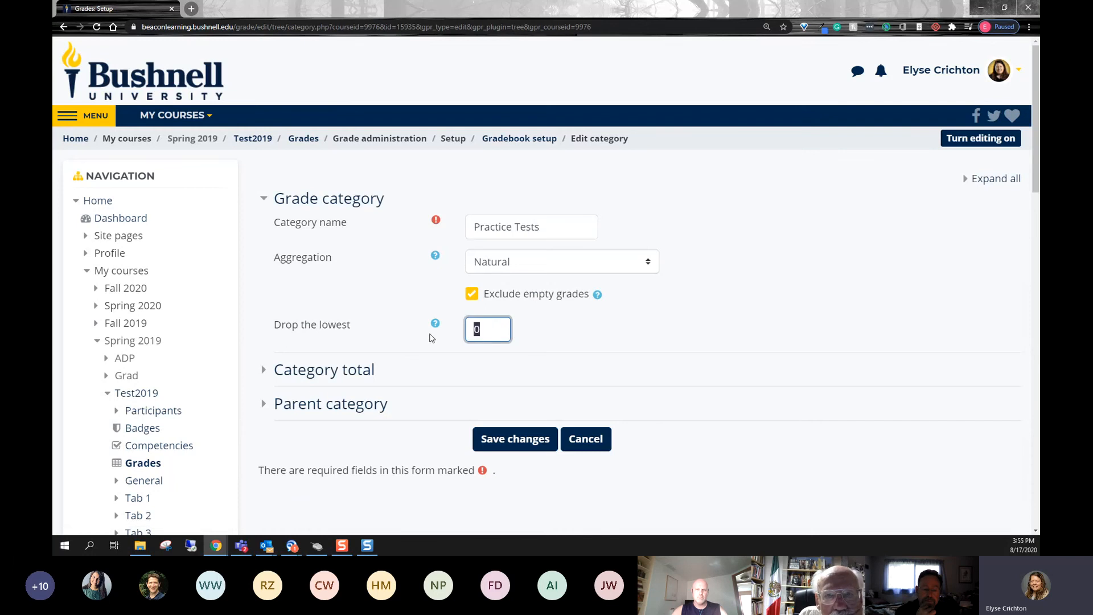
text(3)
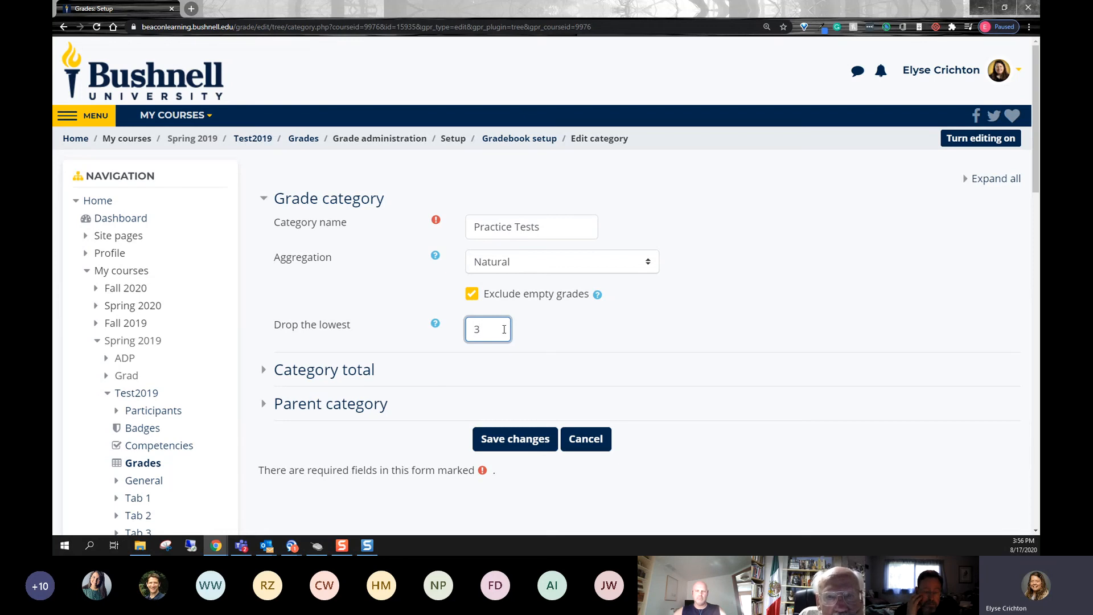
drag(479, 329, 468, 329)
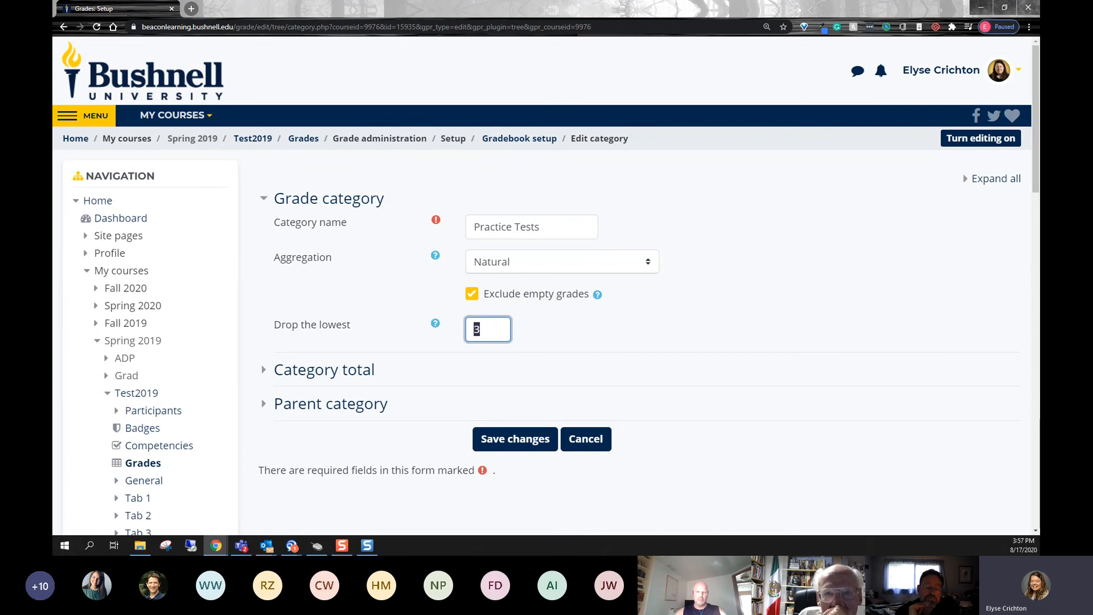
- Leave the Practice Tests settings without saving, check the gradebook setup and go to the grade view
click(306, 140)
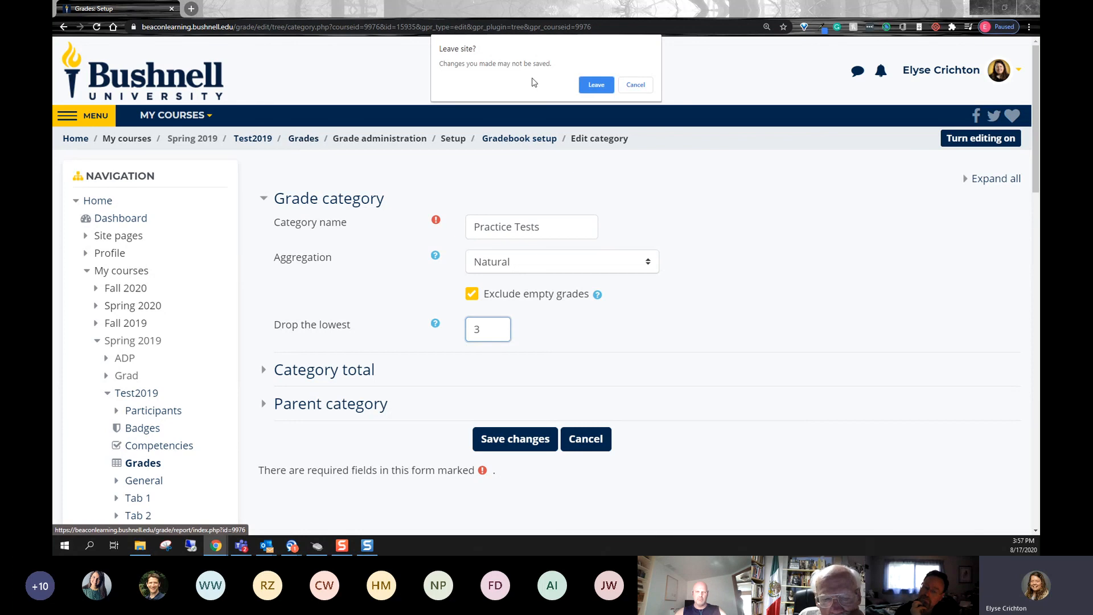
click(596, 85)
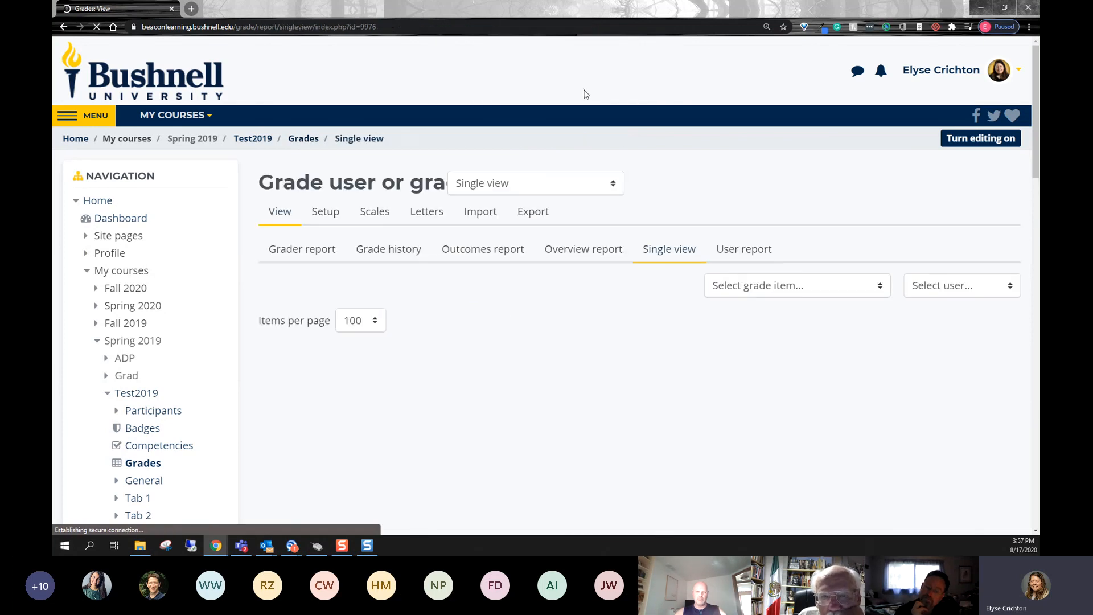
click(339, 212)
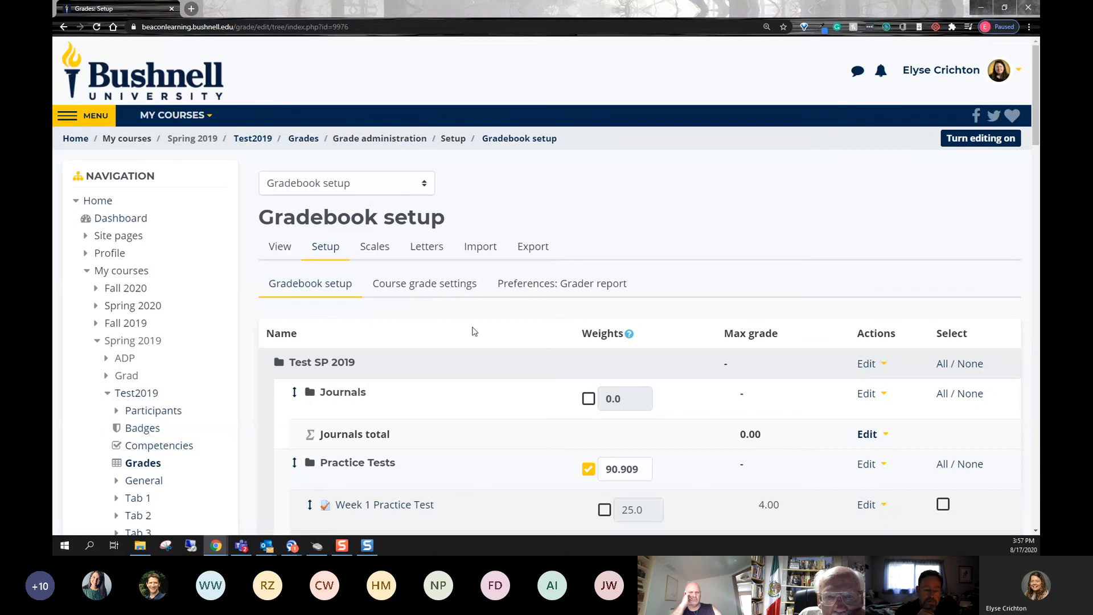
scroll(473, 330, down, 3)
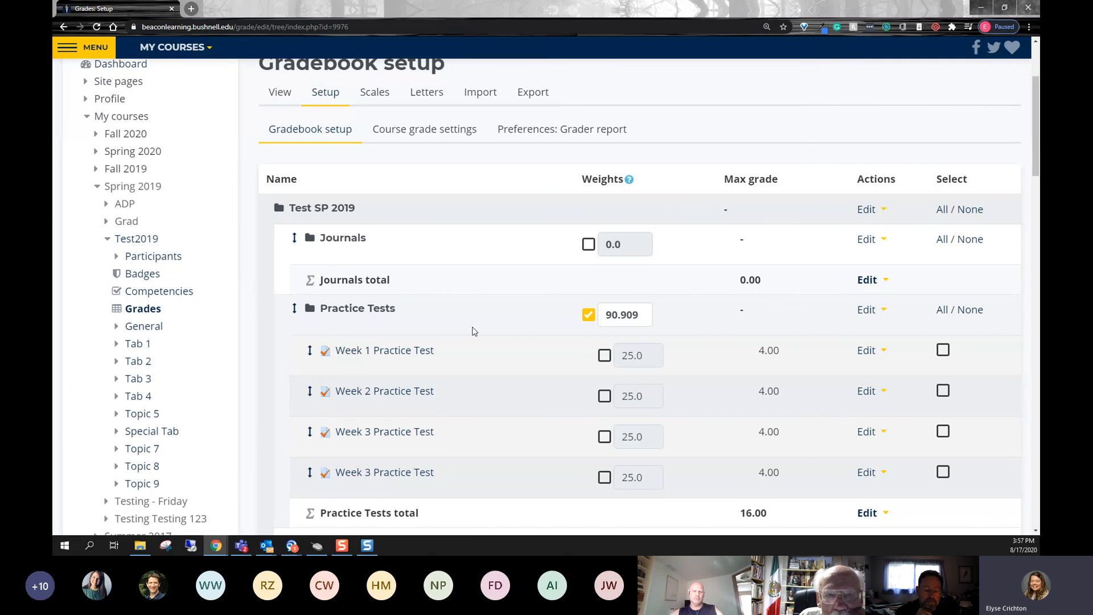
click(287, 96)
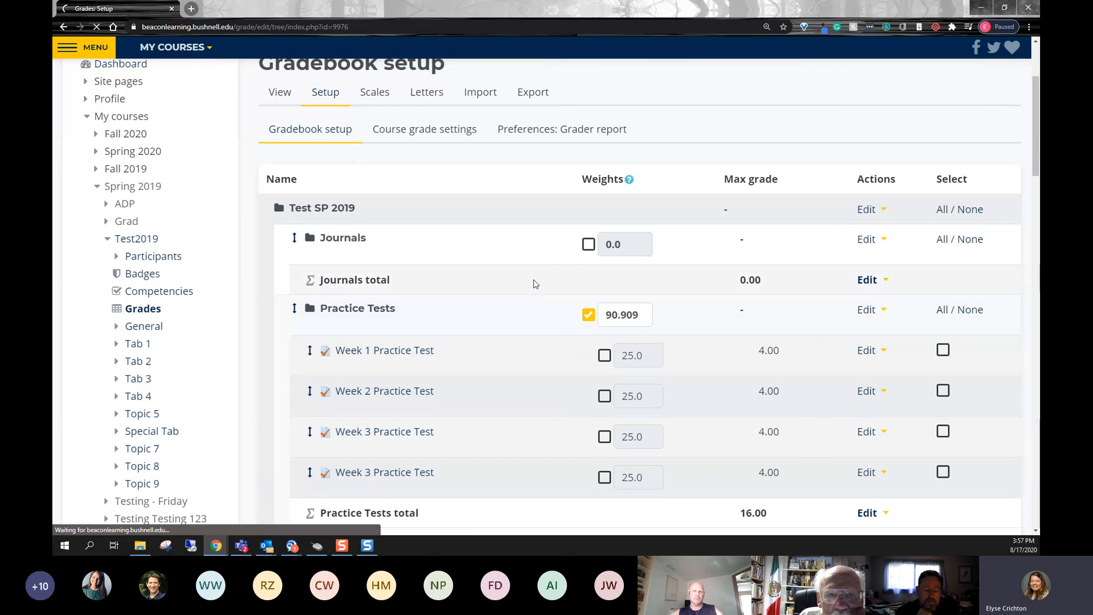